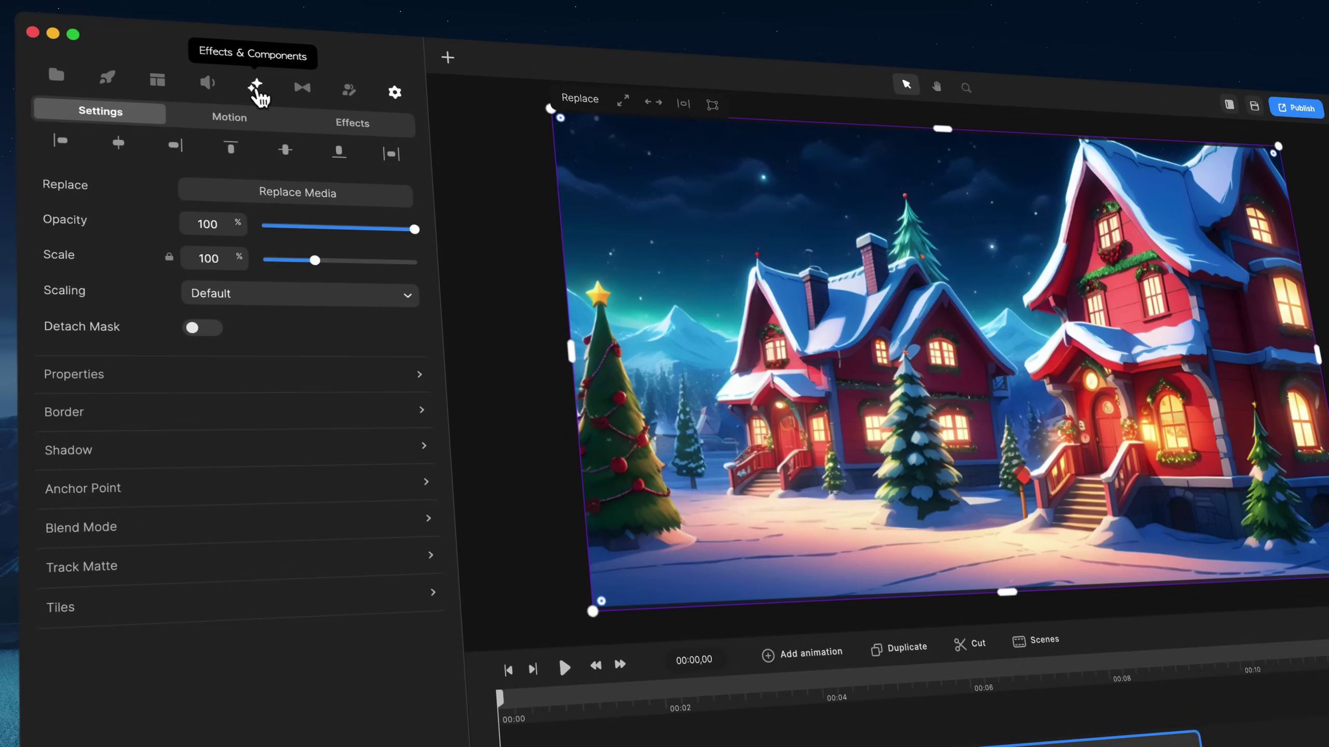
Drag the Particles card from the Components library onto the timeline above the village image
{"action": "left_click", "coordinate": [253, 112]}
{"action": "left_click", "coordinate": [331, 133]}
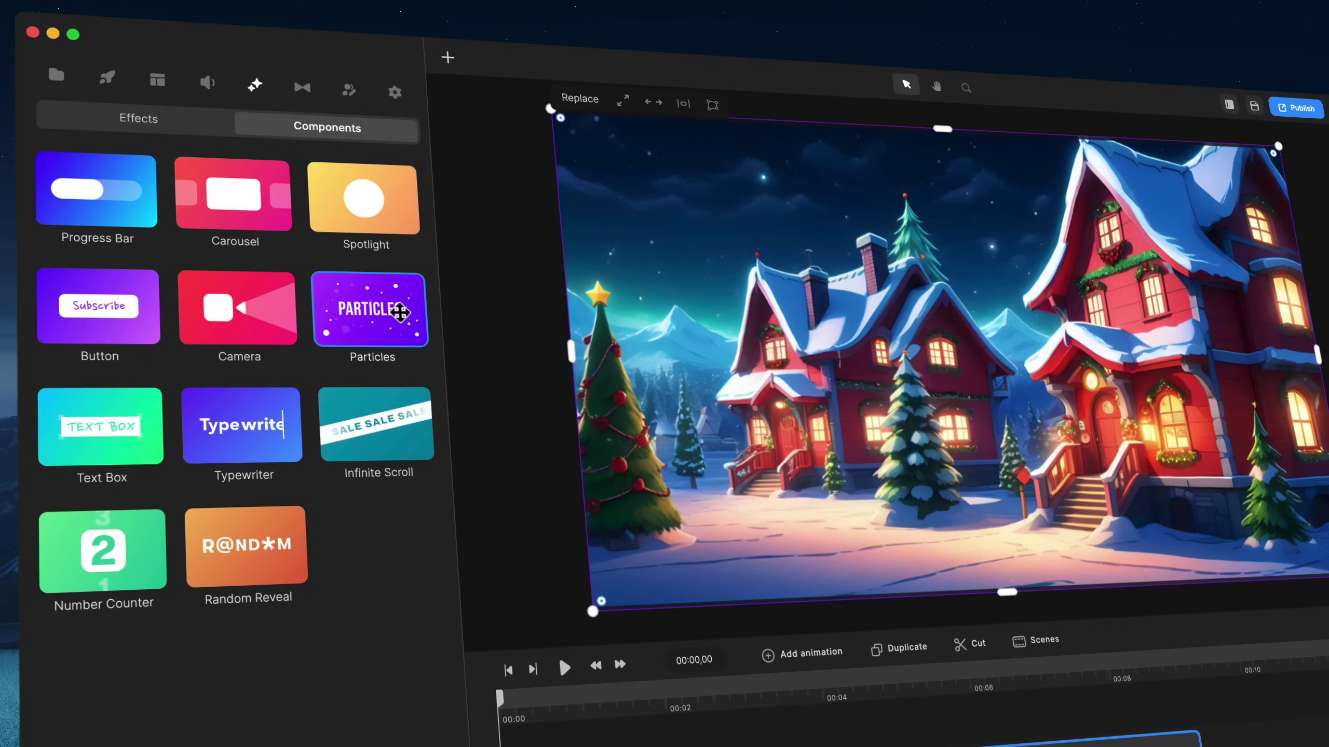
{"action": "left_click_drag", "start_coordinate": [400, 313], "coordinate": [436, 644]}
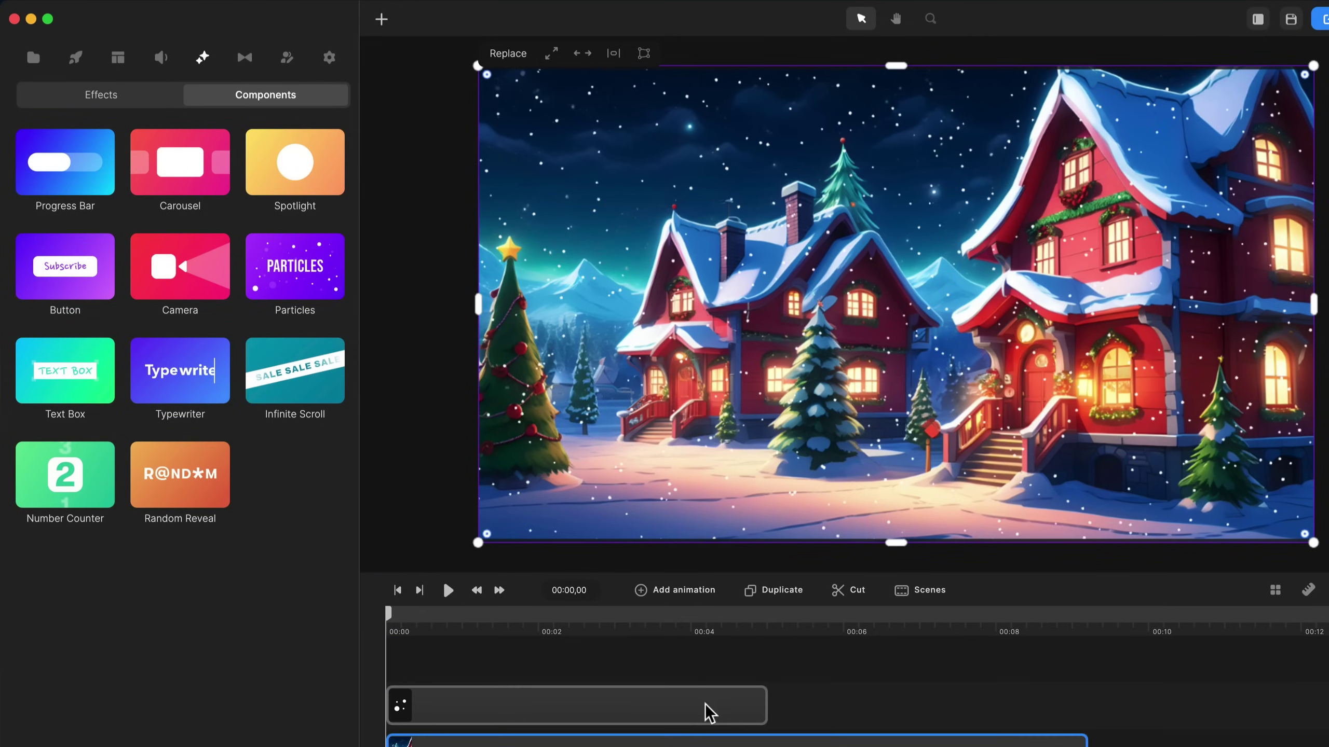
Stretch the Particles layer to match the Image clip's length and preview the falling snow
{"action": "left_click_drag", "start_coordinate": [802, 698], "coordinate": [1105, 714]}
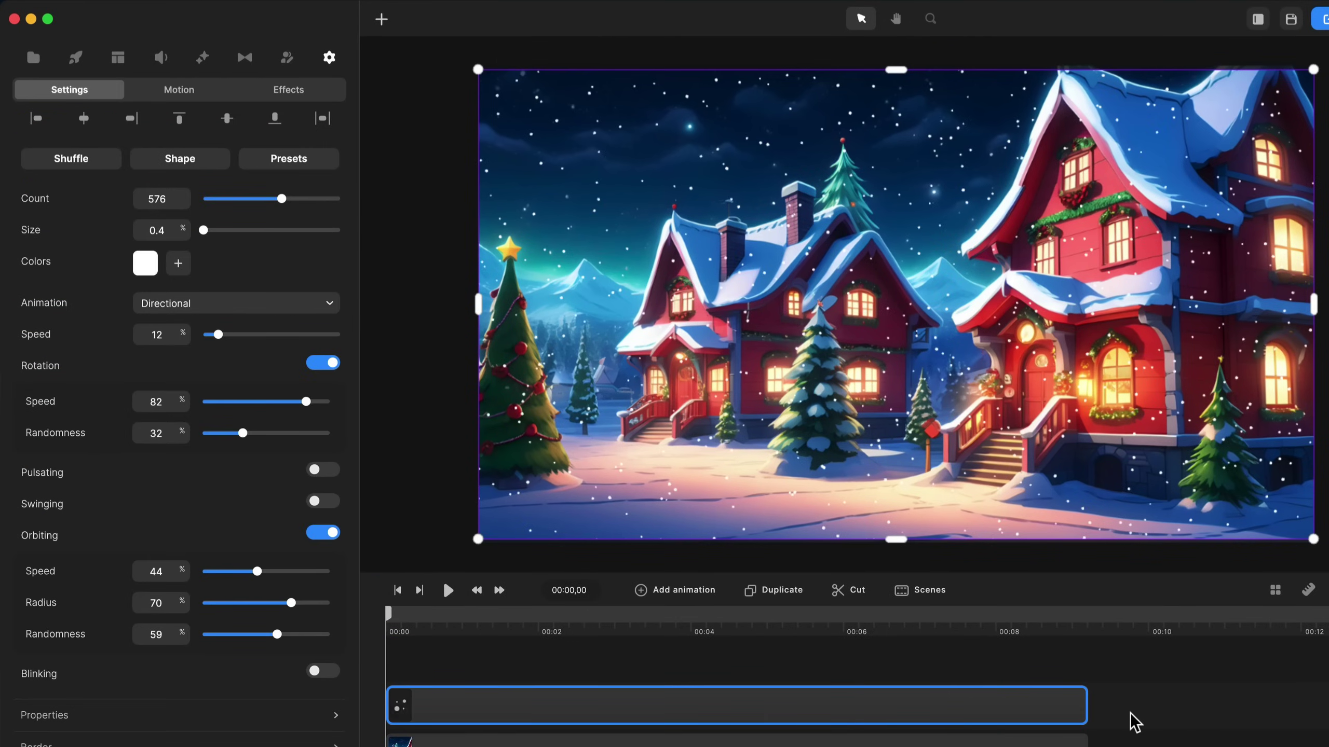
{"action": "key", "text": "space"}
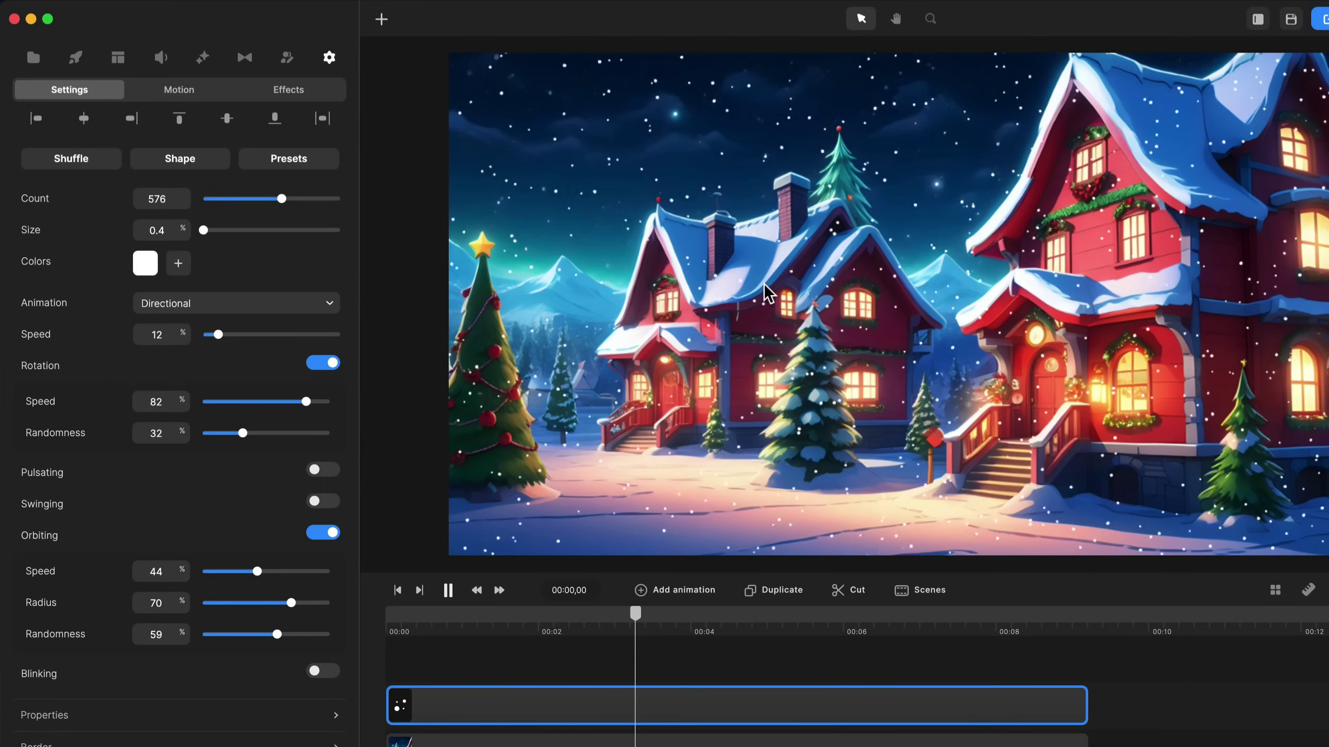
{"action": "key", "text": "space"}
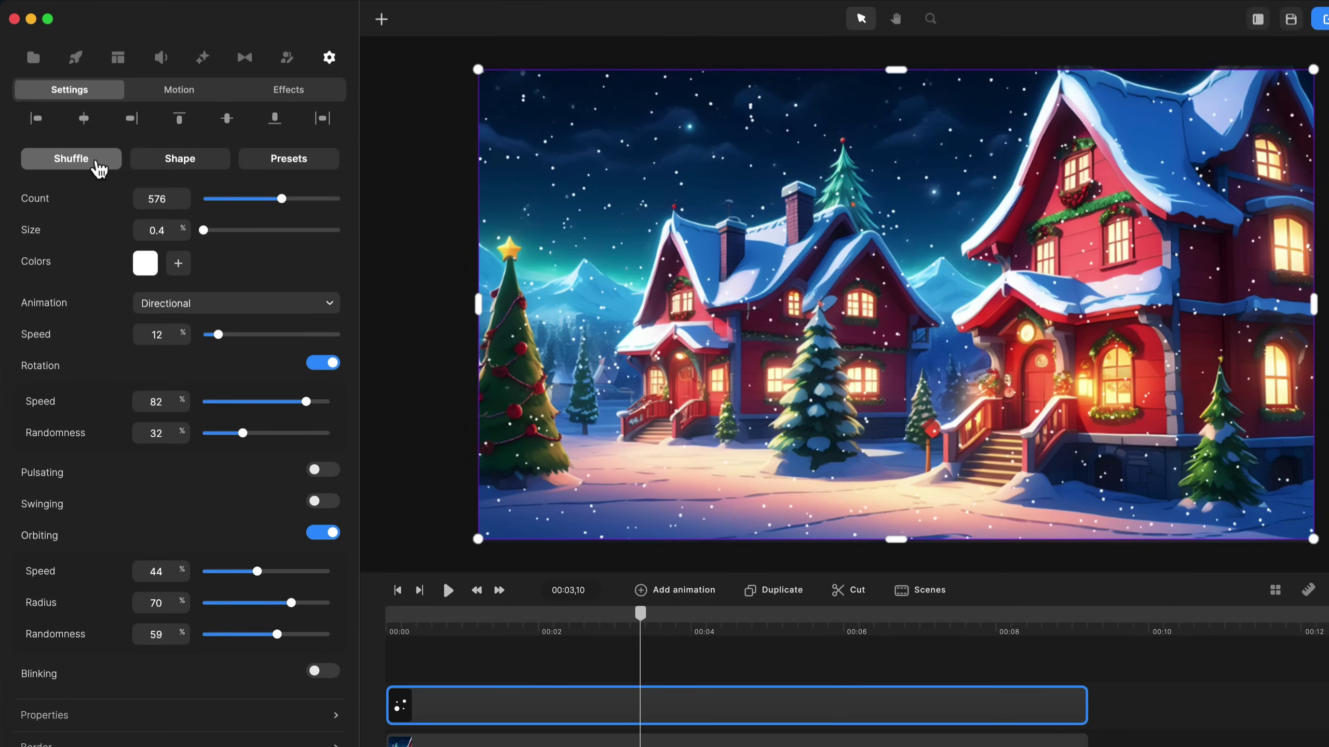
{"action": "key", "text": "space"}
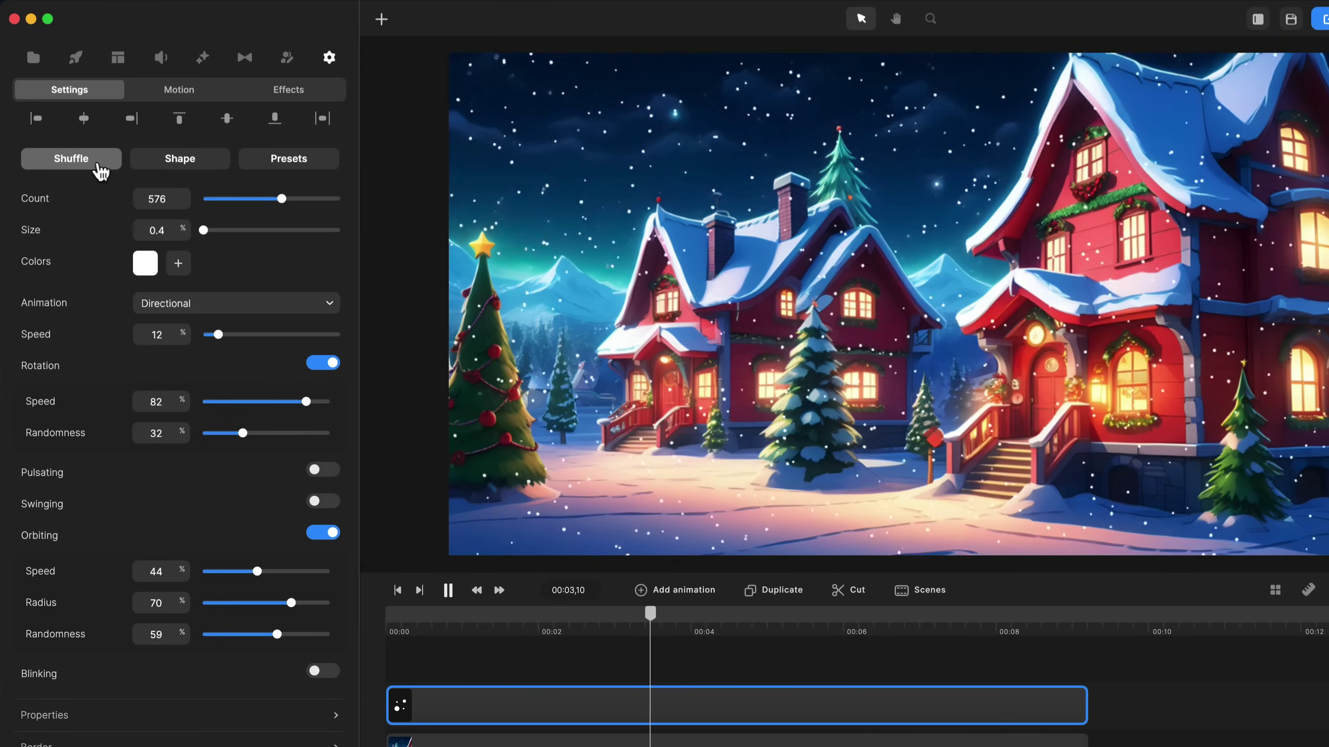
Compare several particle shapes, then settle on round blobs at size 1.6 with count lowered to 185
{"action": "key", "text": "space"}
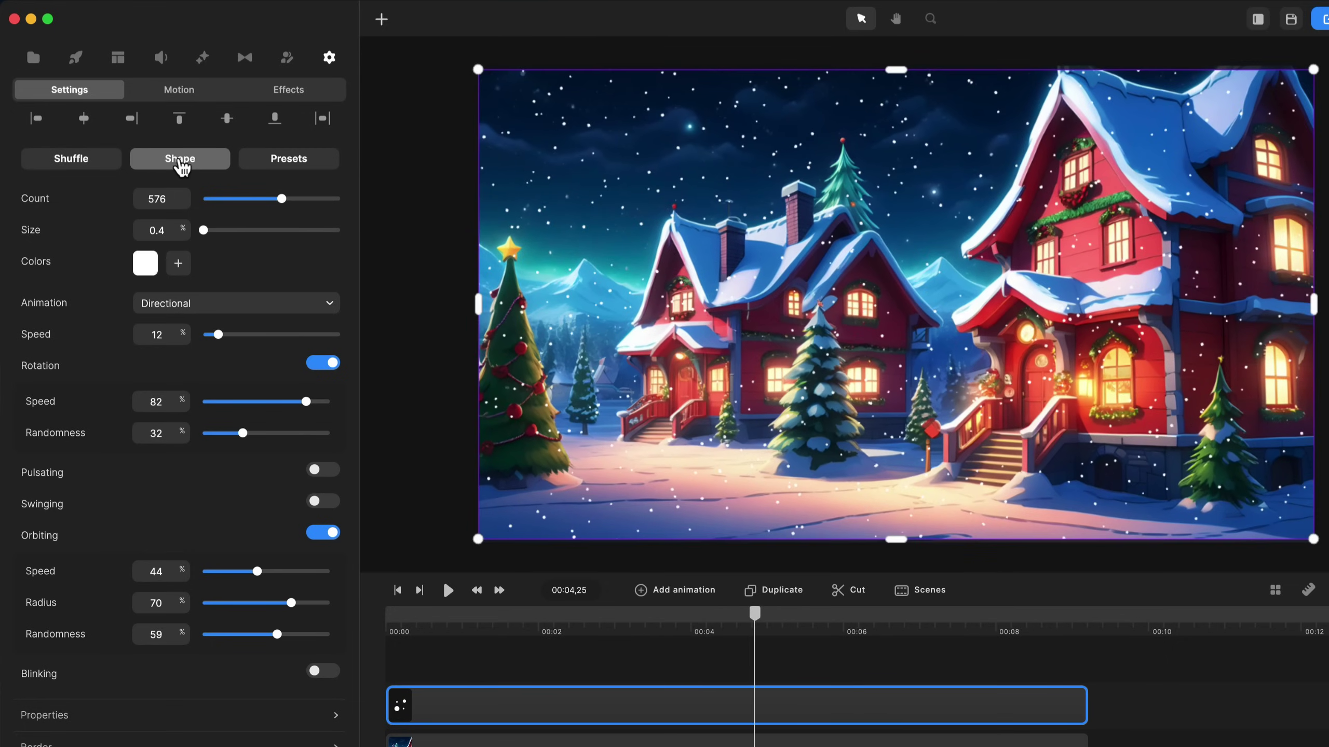
{"action": "left_click", "coordinate": [184, 162]}
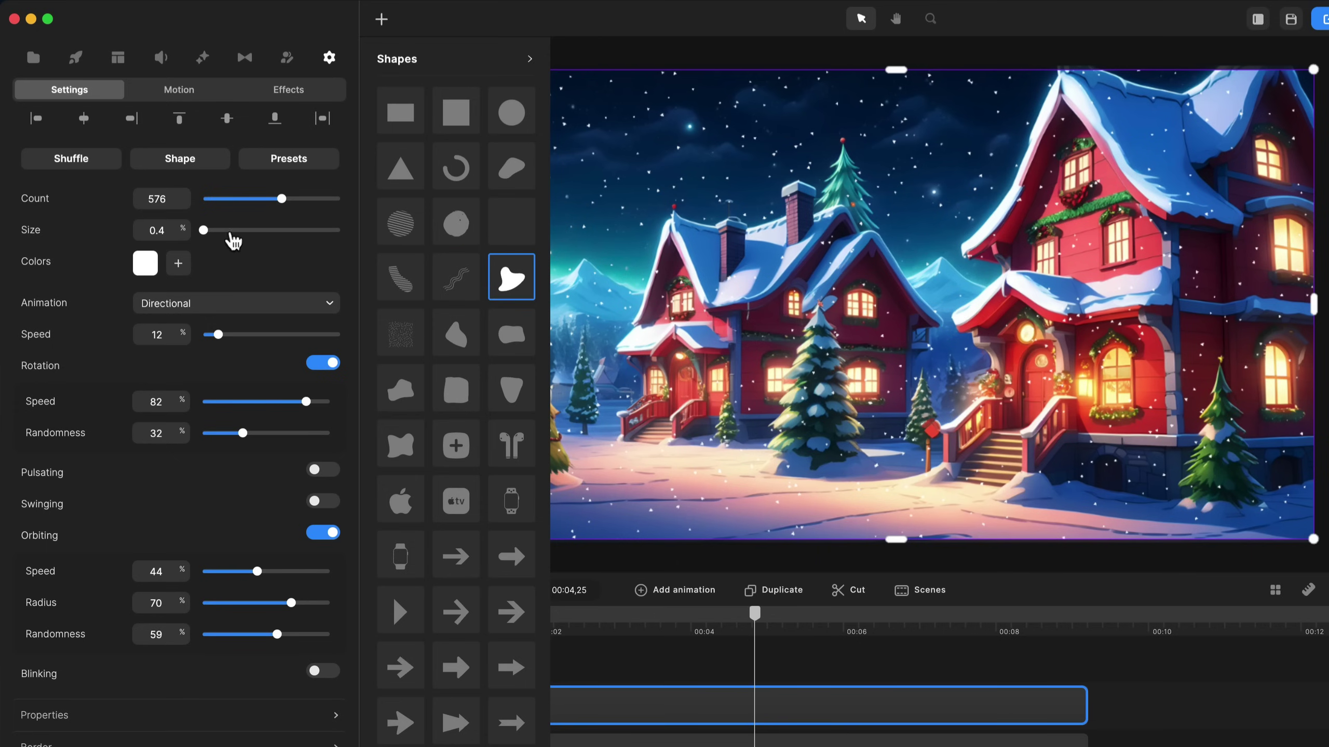
{"action": "left_click_drag", "start_coordinate": [200, 230], "coordinate": [204, 229]}
{"action": "left_click", "coordinate": [469, 340]}
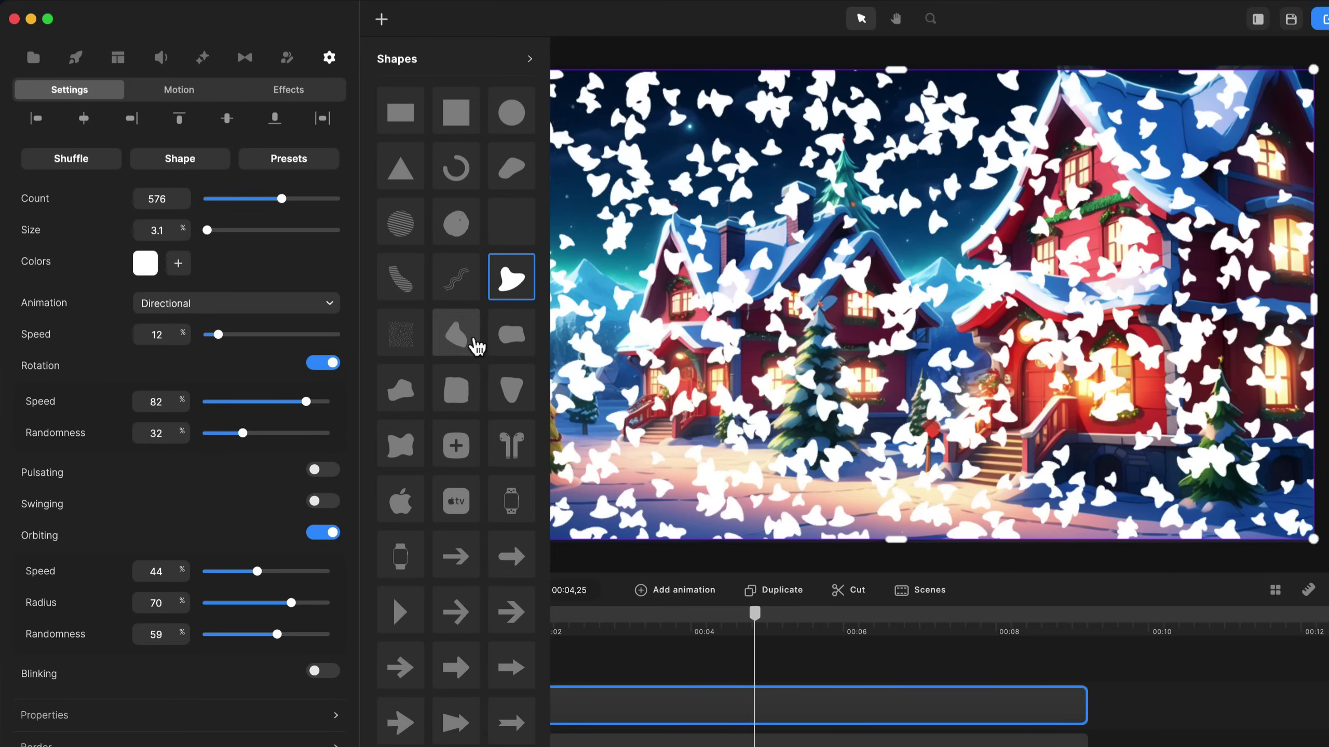
{"action": "left_click", "coordinate": [501, 343]}
{"action": "left_click", "coordinate": [455, 445]}
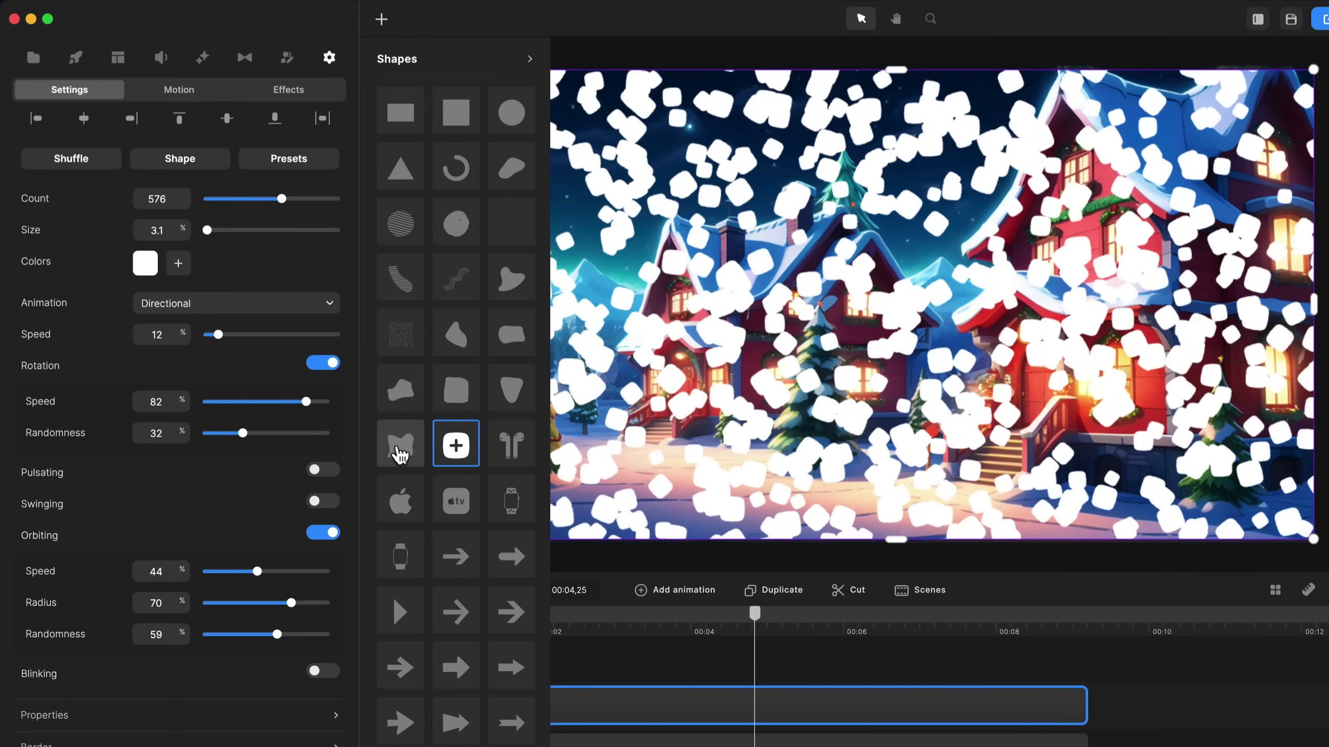
{"action": "left_click", "coordinate": [400, 449]}
{"action": "left_click", "coordinate": [510, 446]}
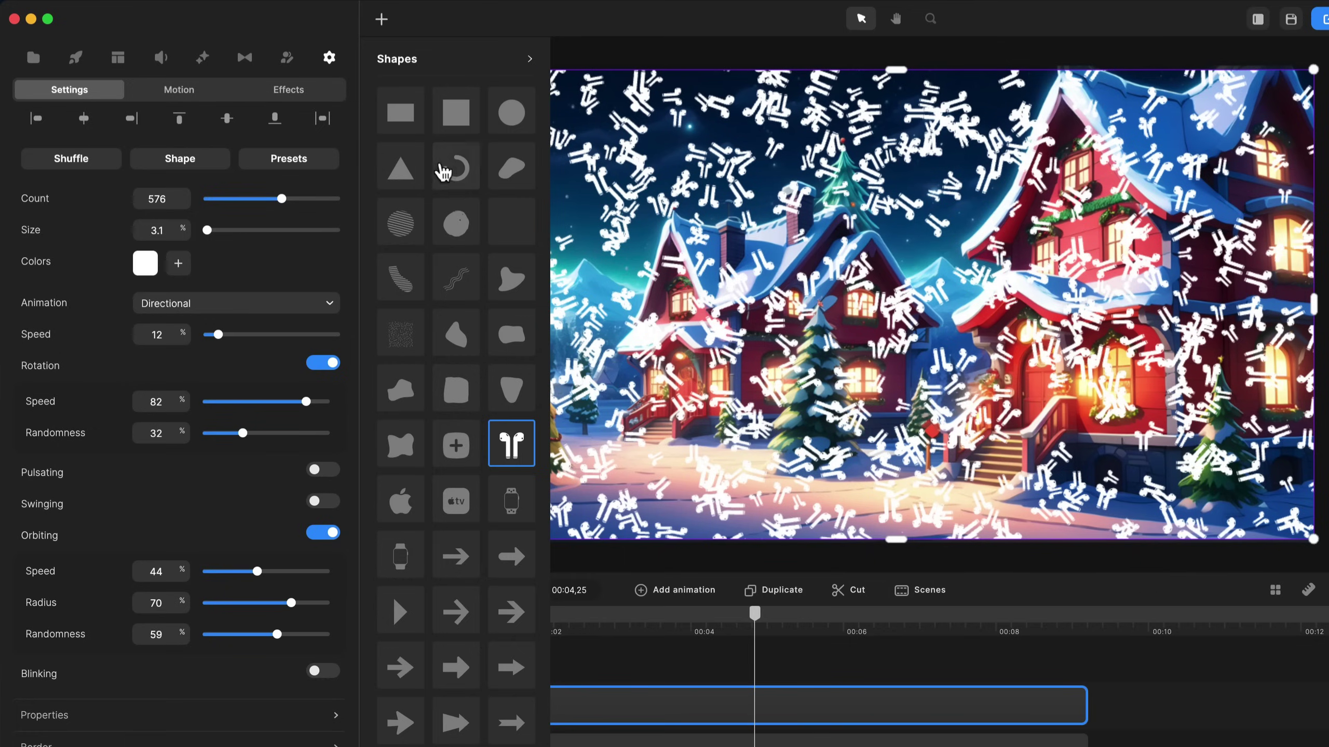
{"action": "left_click", "coordinate": [456, 222]}
{"action": "left_click_drag", "start_coordinate": [284, 200], "coordinate": [202, 230]}
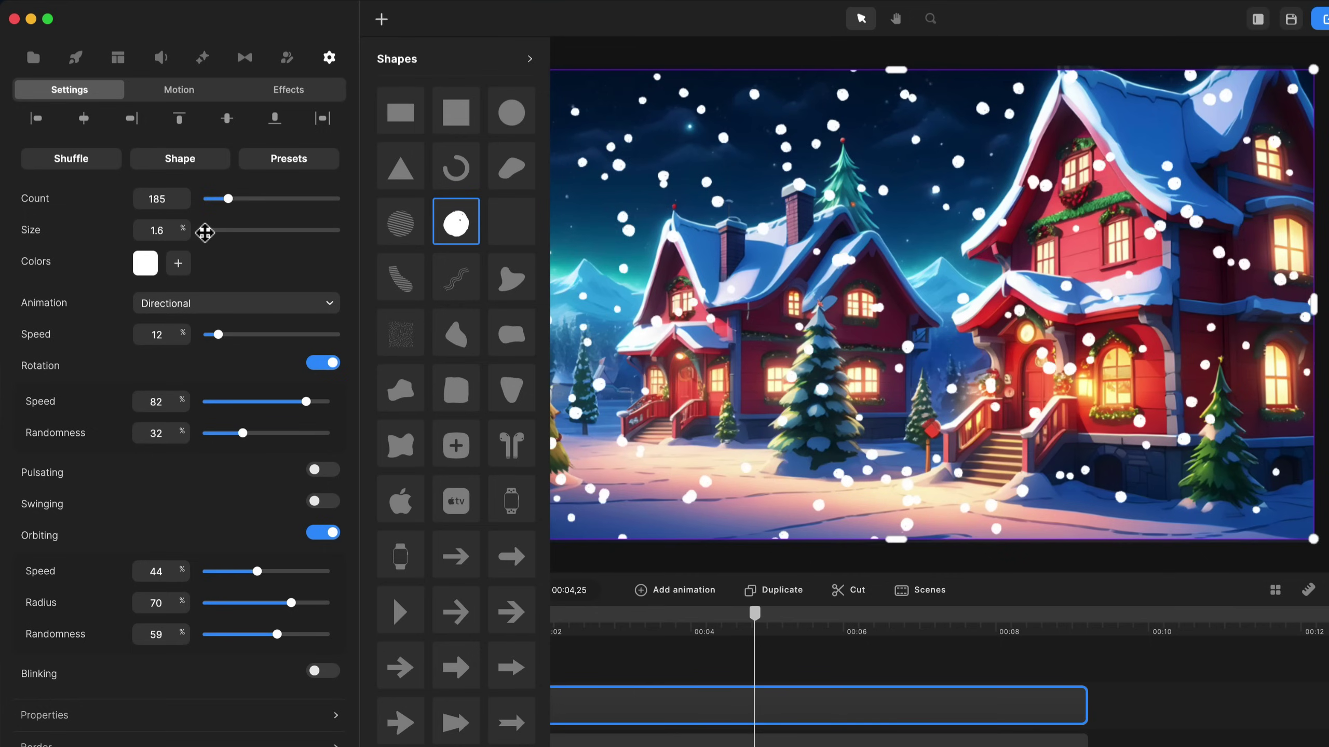
Try the snow, swinging, confetti and dark particle presets, previewing from about 3 seconds
{"action": "left_click", "coordinate": [291, 160]}
{"action": "left_click", "coordinate": [436, 176]}
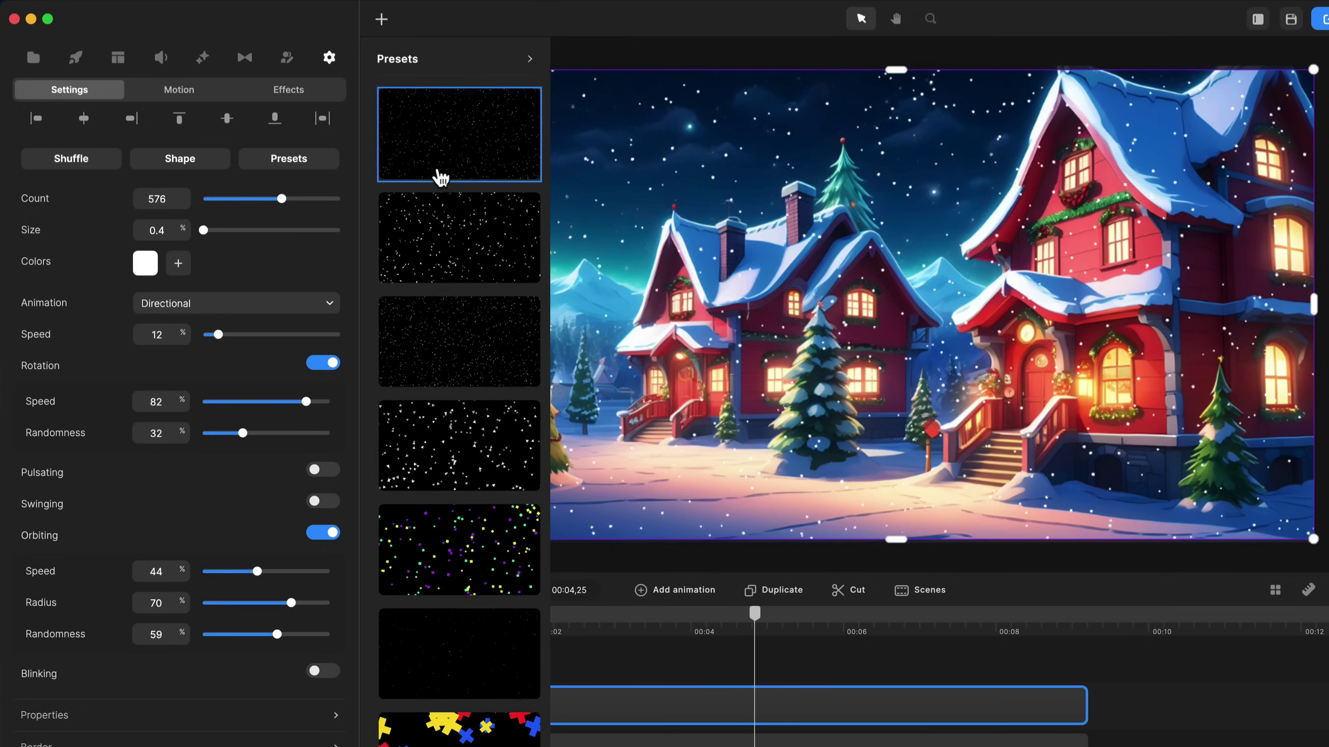
{"action": "left_click", "coordinate": [452, 265]}
{"action": "left_click", "coordinate": [456, 353]}
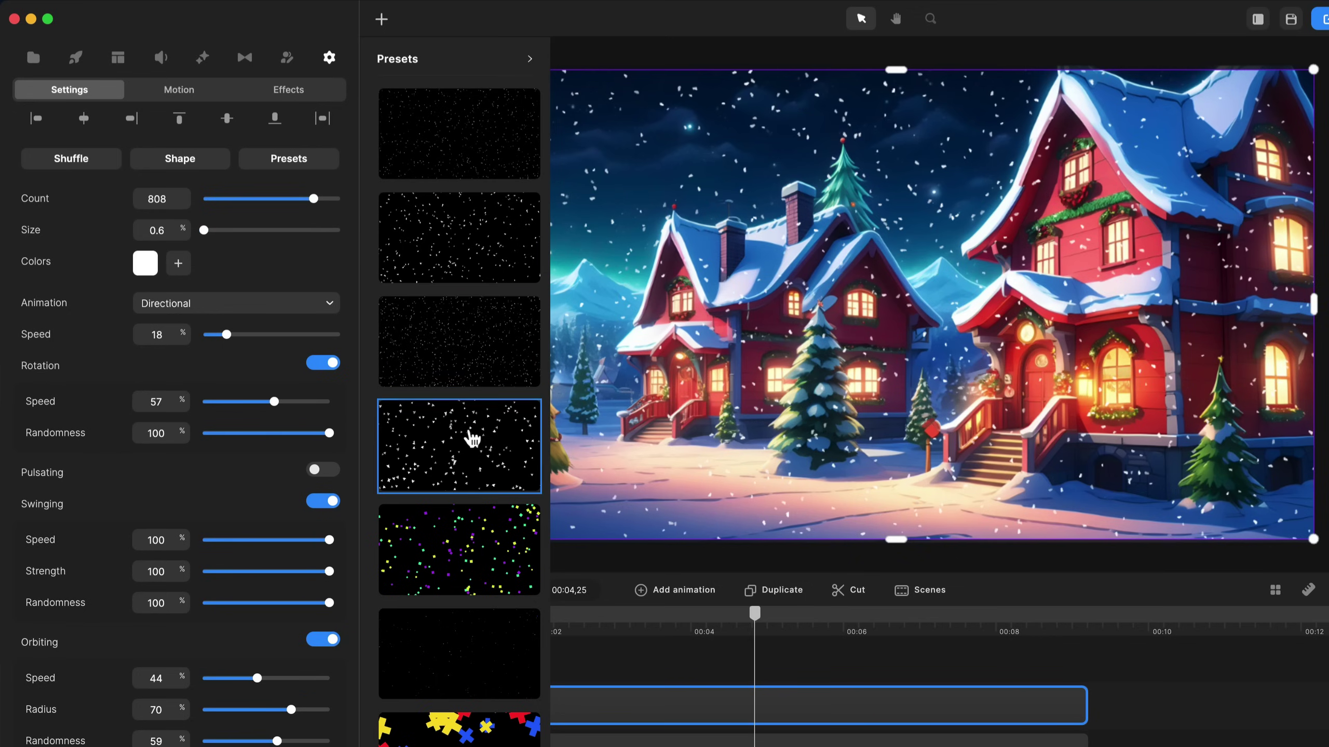
{"action": "left_click", "coordinate": [472, 438]}
{"action": "scroll", "coordinate": [476, 429], "scroll_direction": "down", "scroll_amount": 5}
{"action": "left_click", "coordinate": [475, 350]}
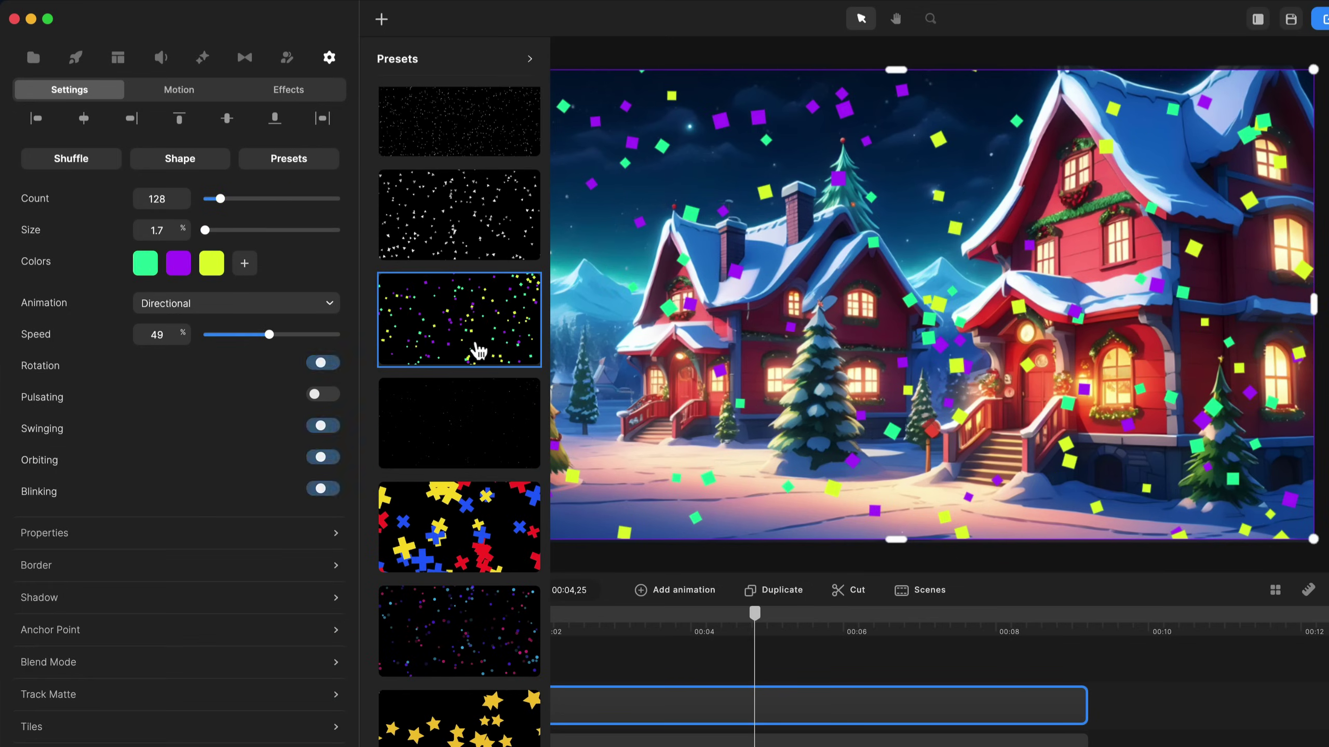
{"action": "left_click", "coordinate": [480, 425]}
{"action": "left_click_drag", "start_coordinate": [759, 620], "coordinate": [664, 619]}
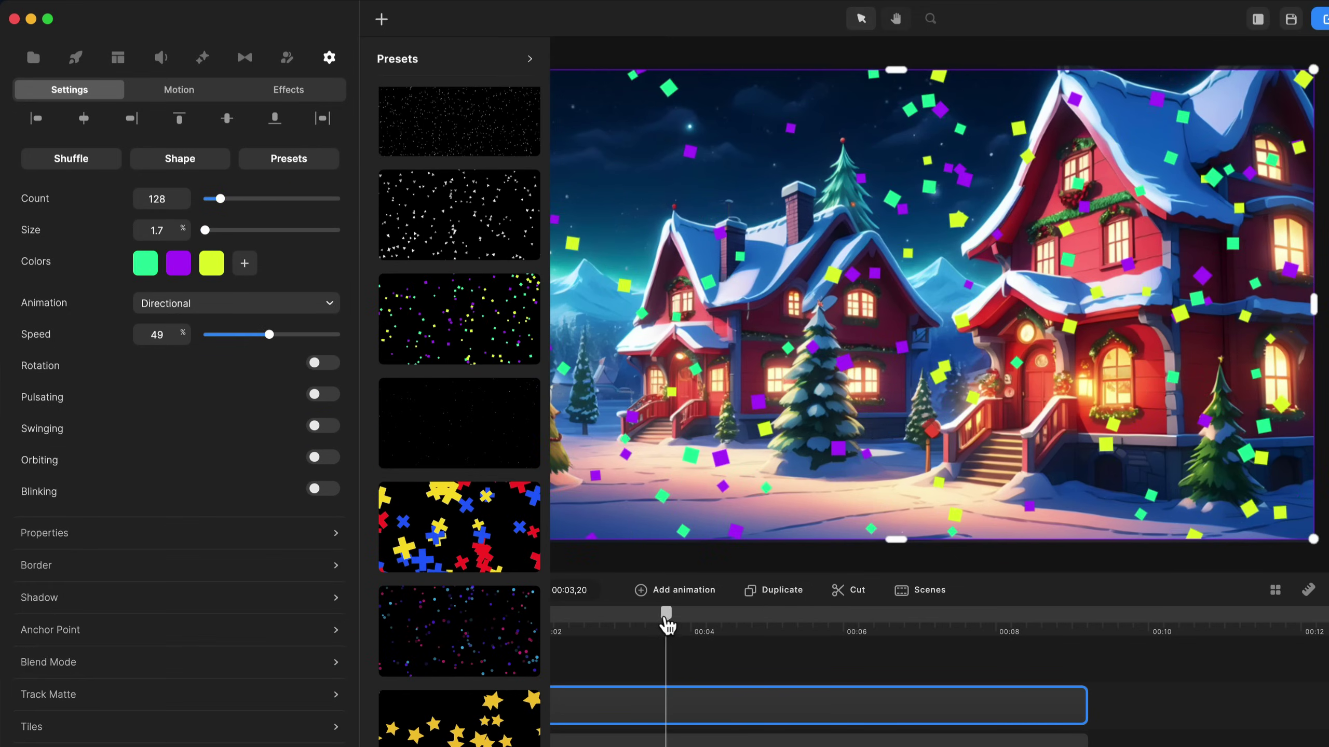
{"action": "key", "text": "space"}
{"action": "key", "text": "space"}
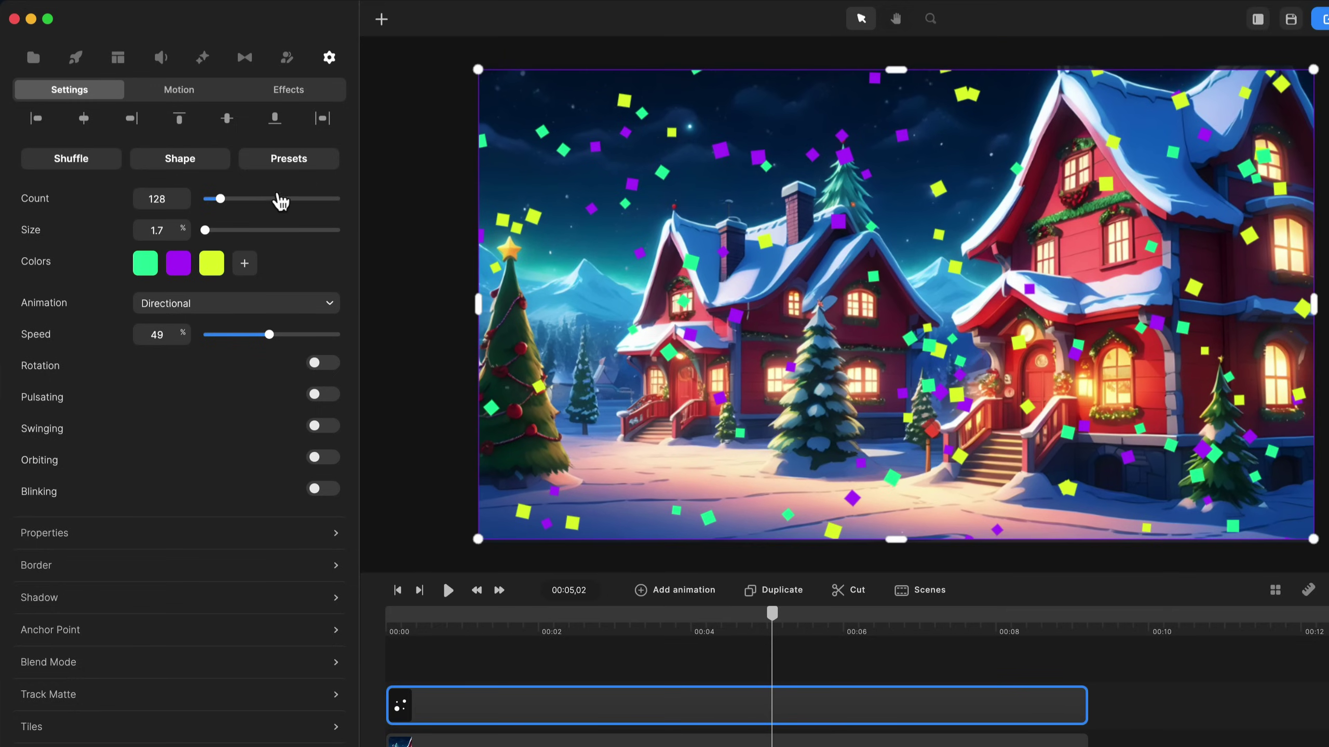
Apply the blue, yellow and red crosses preset, preview it, and shift the village image later
{"action": "left_click", "coordinate": [292, 160]}
{"action": "scroll", "coordinate": [491, 300], "scroll_direction": "down", "scroll_amount": 3}
{"action": "left_click", "coordinate": [484, 444]}
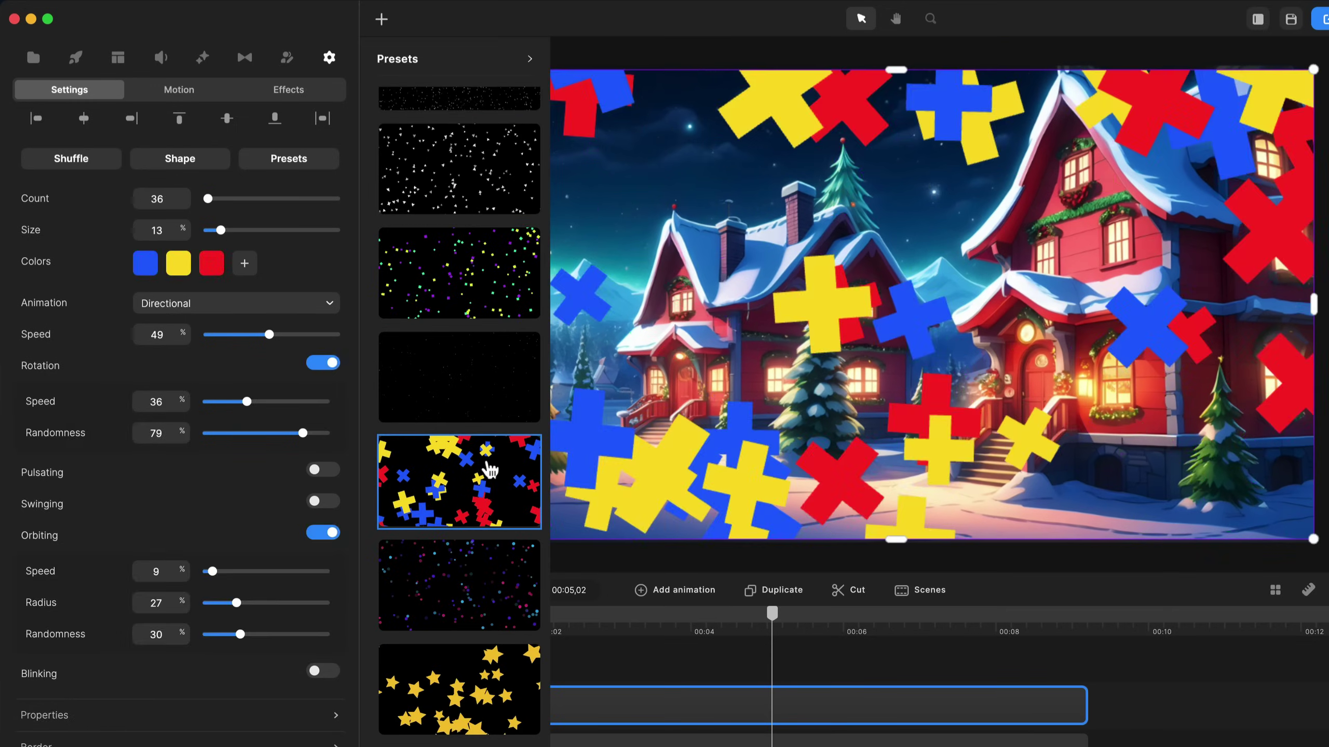
{"action": "key", "text": "space"}
{"action": "key", "text": "space"}
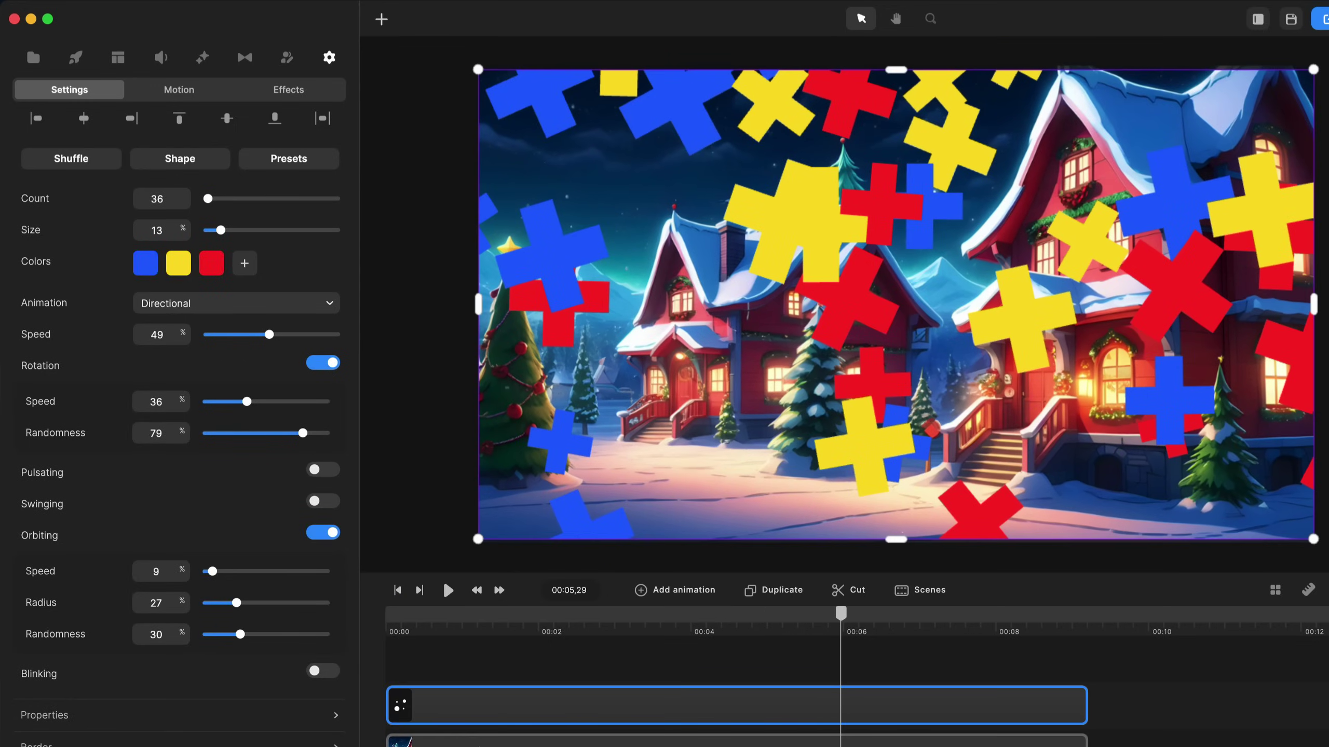
{"action": "left_click_drag", "start_coordinate": [439, 741], "coordinate": [1114, 669]}
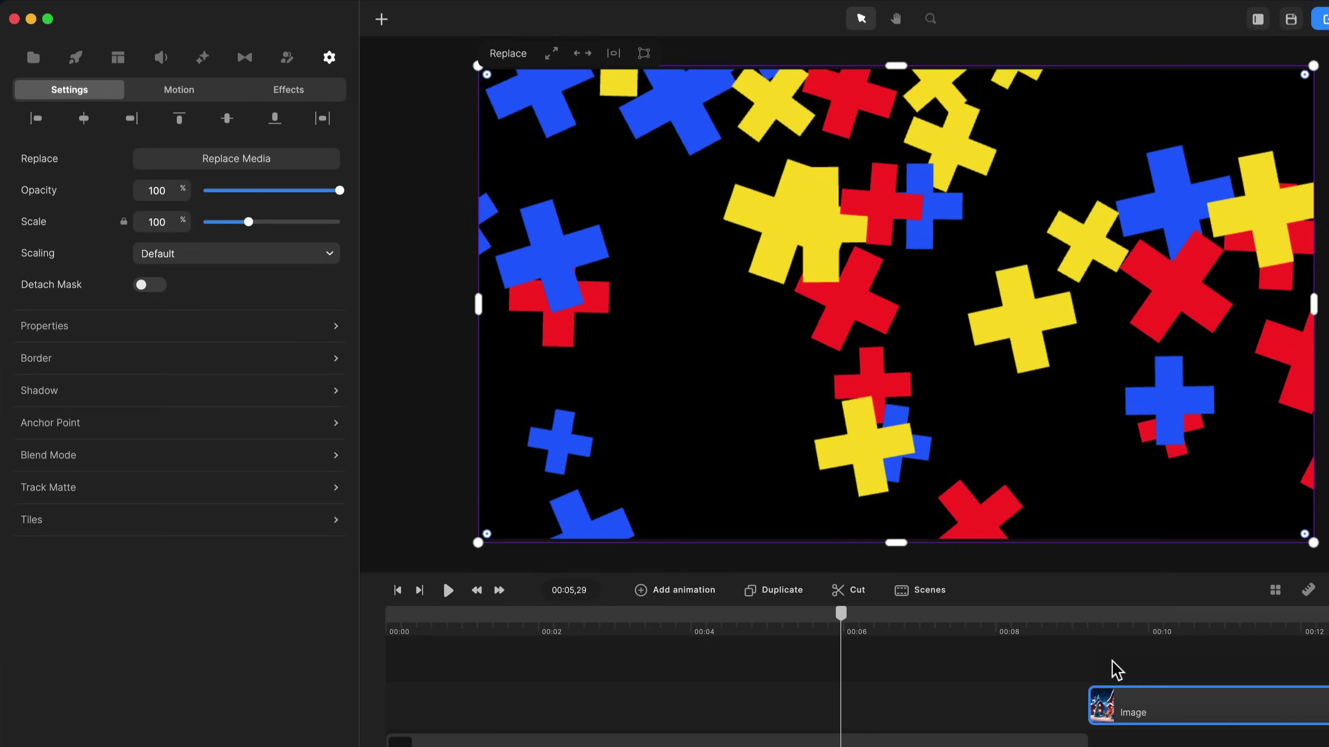
Preview from the start to see crosses over black, then select the crosses particle layer
{"action": "left_click", "coordinate": [827, 624]}
{"action": "left_click", "coordinate": [714, 628]}
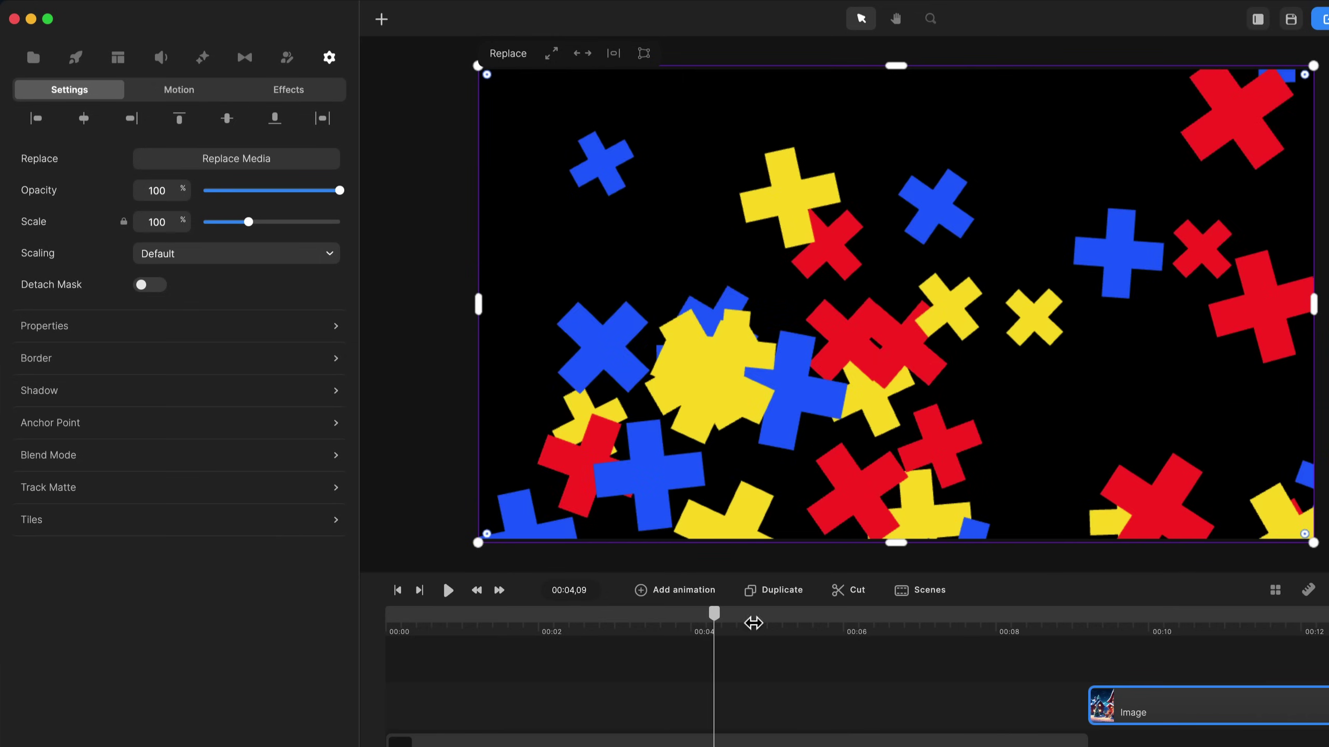
{"action": "left_click_drag", "start_coordinate": [748, 628], "coordinate": [297, 626]}
{"action": "key", "text": "space"}
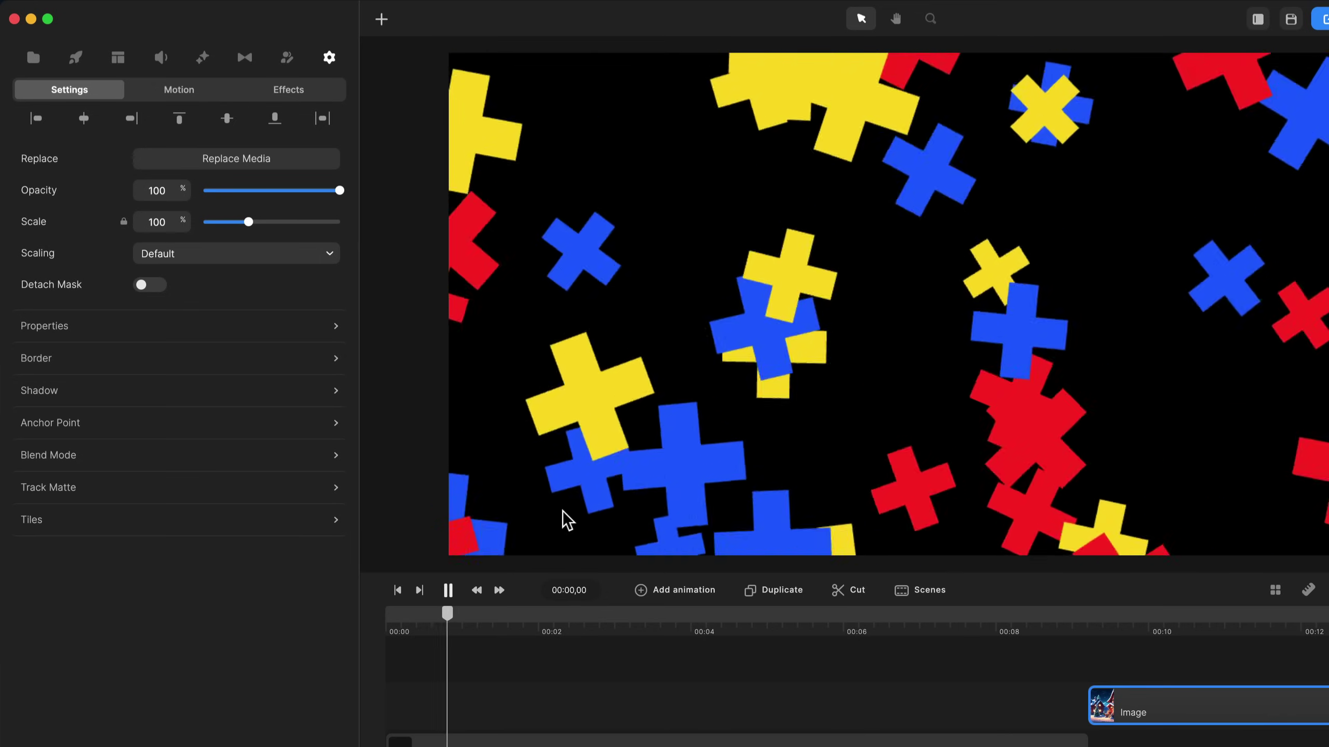
{"action": "left_click", "coordinate": [590, 323]}
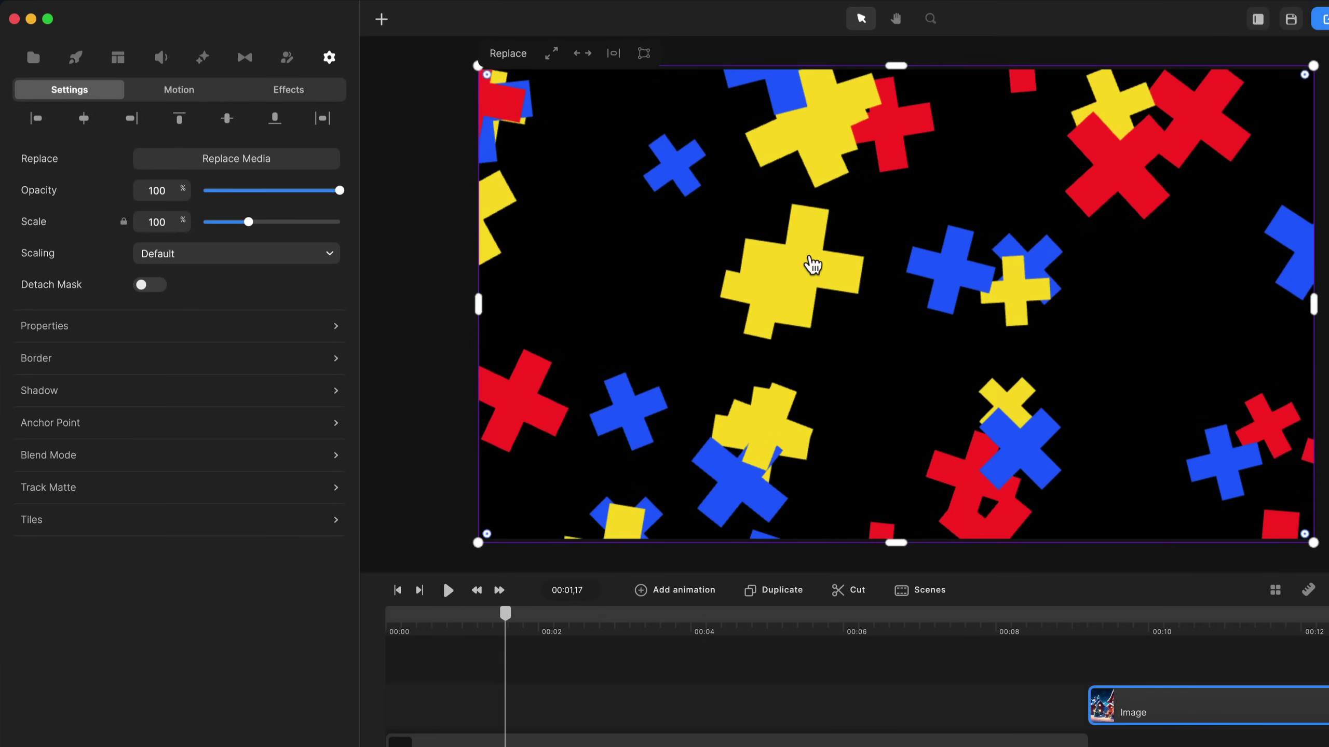
{"action": "left_click", "coordinate": [812, 266]}
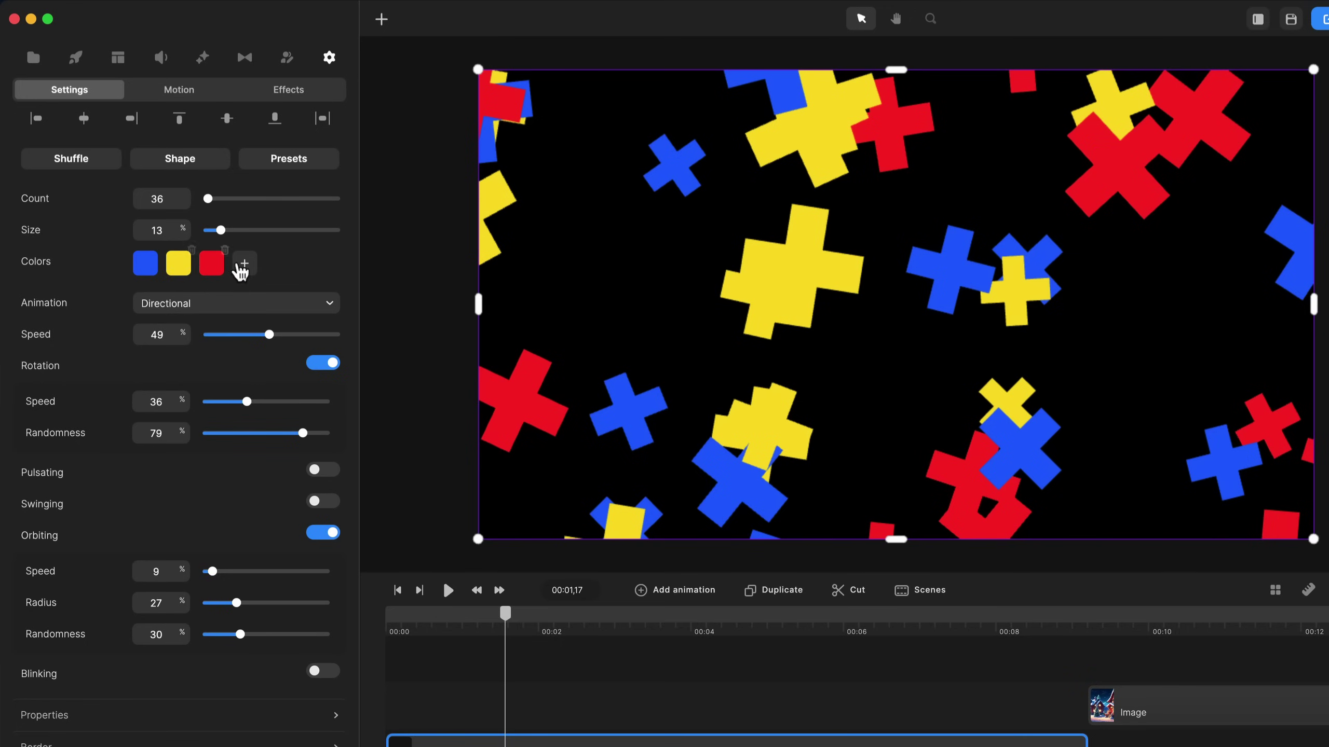
Recolour the yellow crosses green and the red crosses cyan-green, then add a fourth colour
{"action": "left_click", "coordinate": [178, 264]}
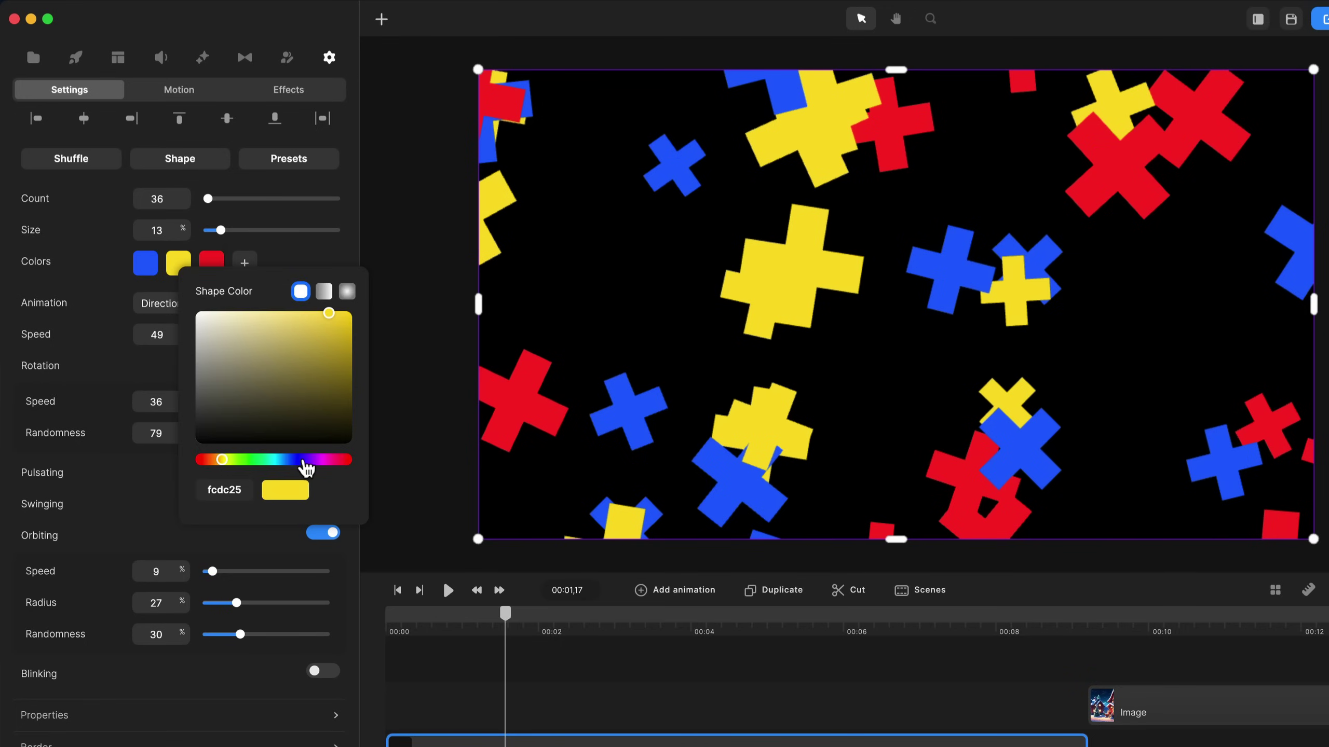
{"action": "left_click_drag", "start_coordinate": [303, 463], "coordinate": [268, 464]}
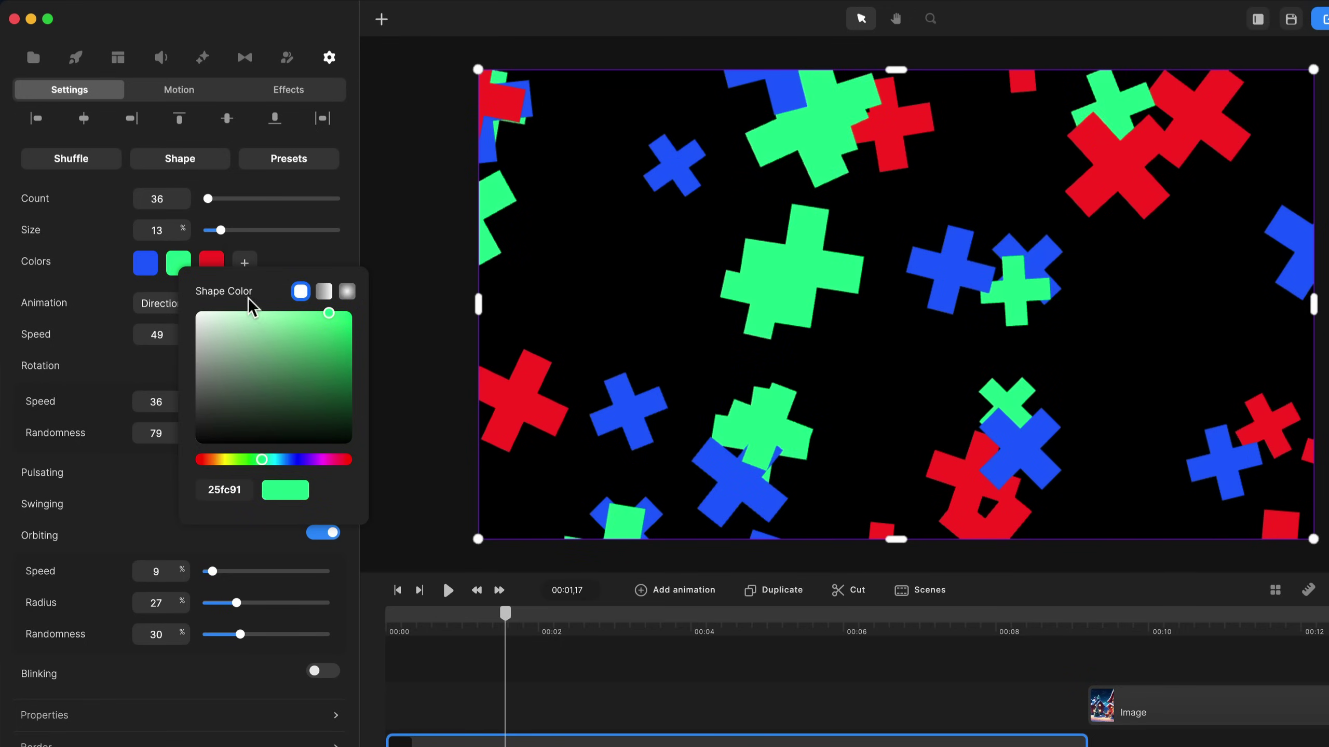
{"action": "left_click", "coordinate": [211, 262]}
{"action": "left_click_drag", "start_coordinate": [268, 460], "coordinate": [309, 456]}
{"action": "left_click", "coordinate": [312, 249]}
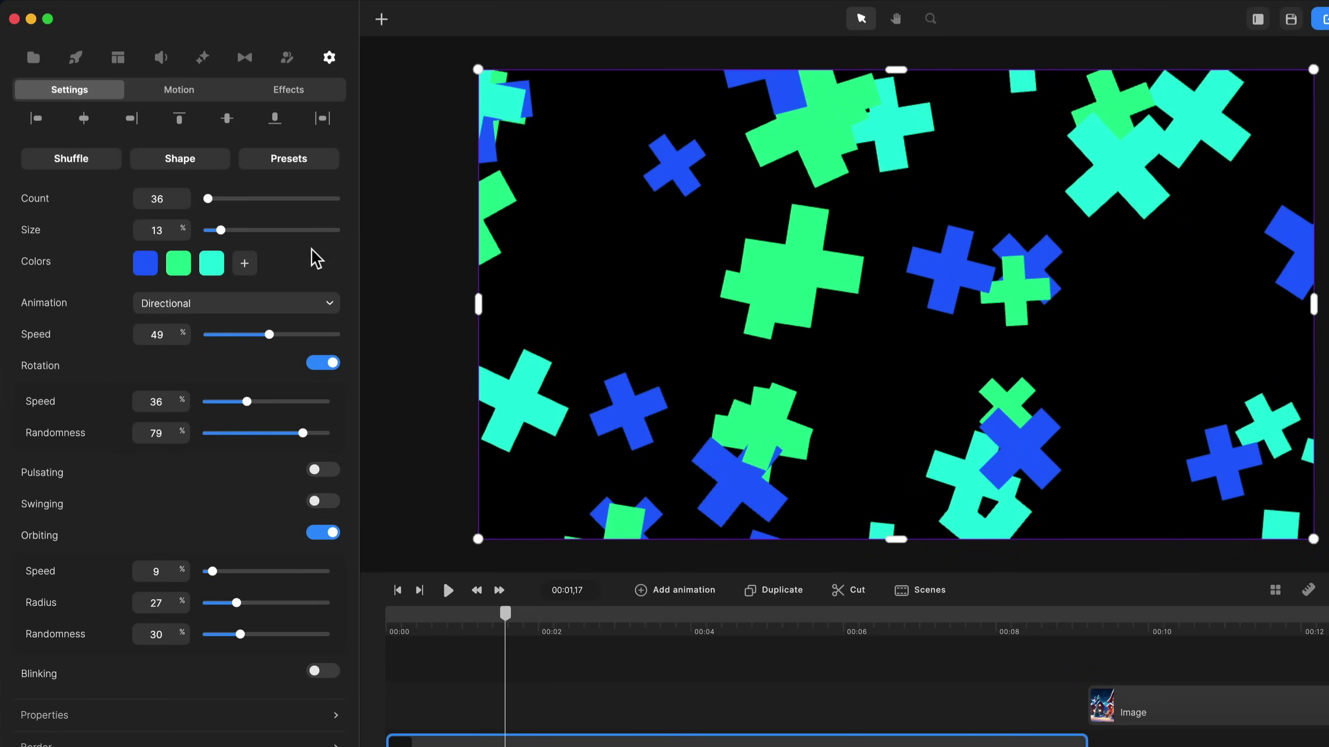
{"action": "left_click", "coordinate": [245, 264]}
Make the fourth cross colour magenta and preview the animation near the start
{"action": "left_click_drag", "start_coordinate": [387, 460], "coordinate": [392, 460]}
{"action": "left_click_drag", "start_coordinate": [506, 618], "coordinate": [455, 616]}
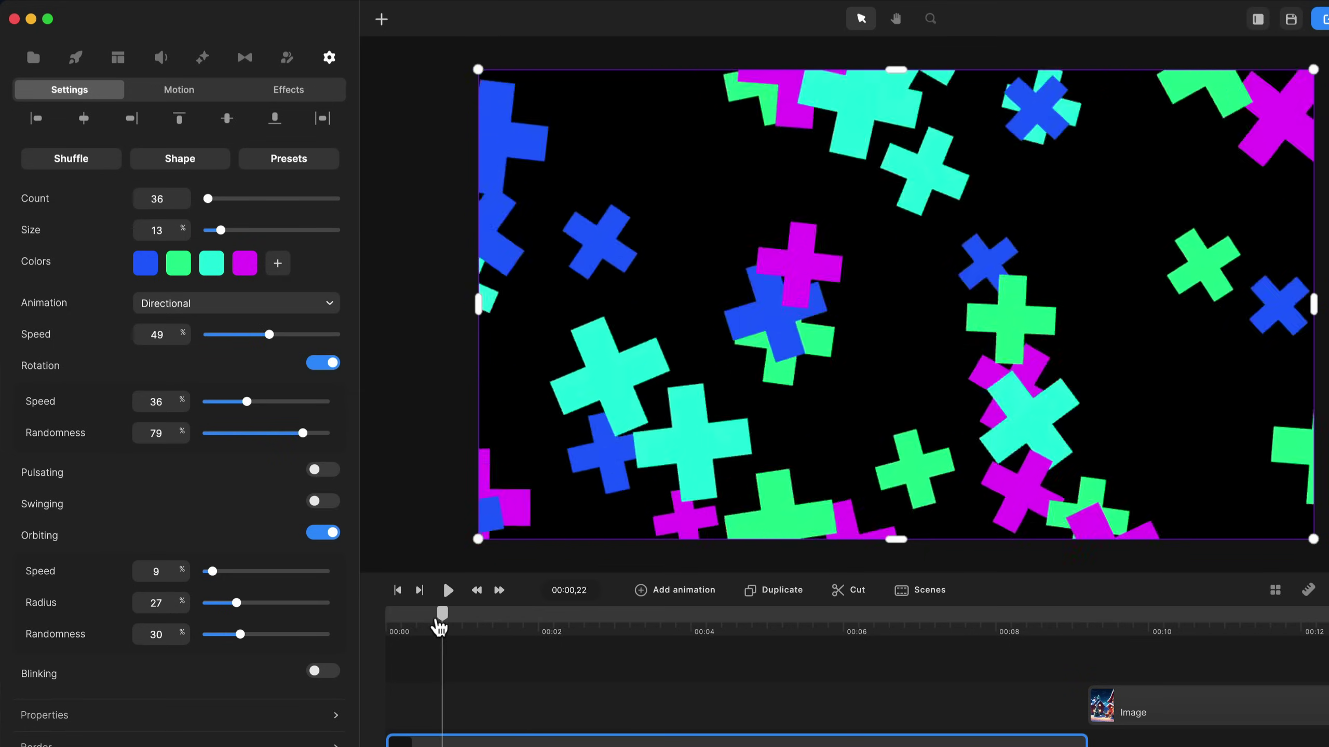
{"action": "left_click", "coordinate": [448, 590]}
{"action": "left_click", "coordinate": [449, 590]}
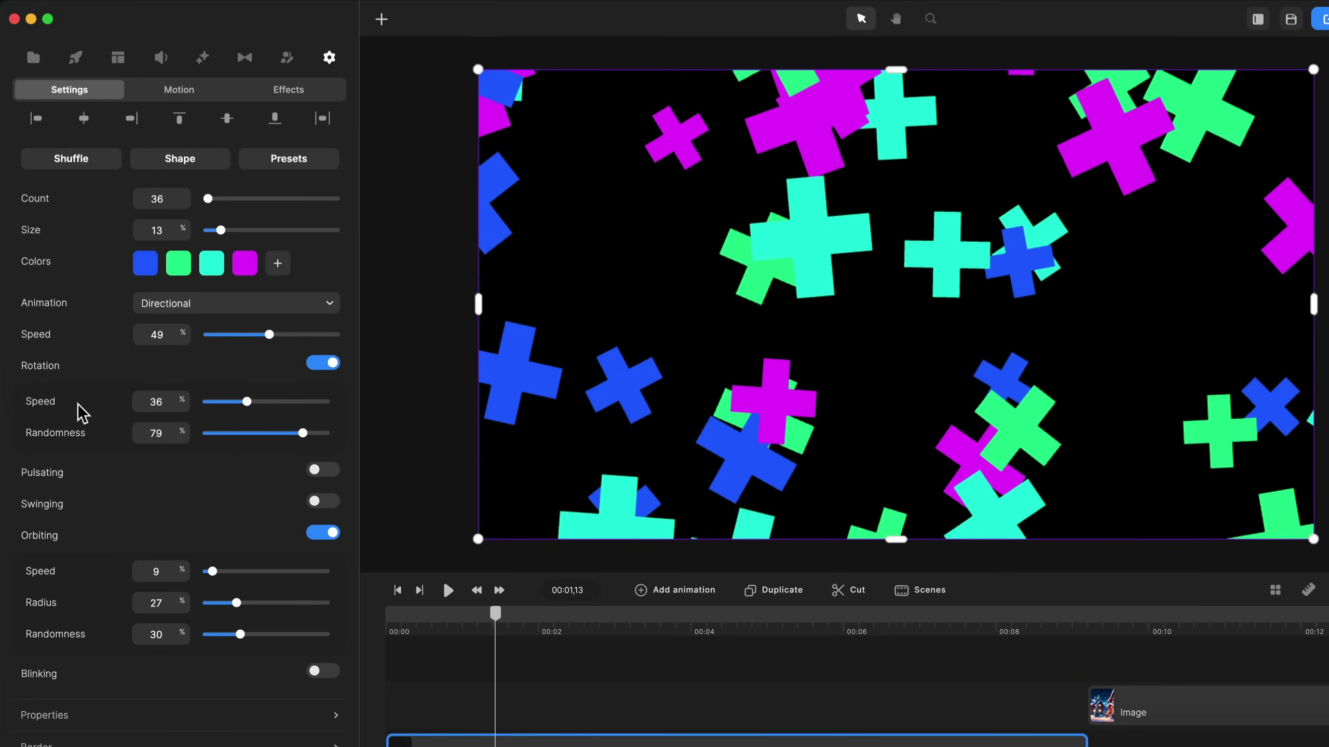
{"action": "scroll", "coordinate": [77, 445], "scroll_direction": "down", "scroll_amount": 2}
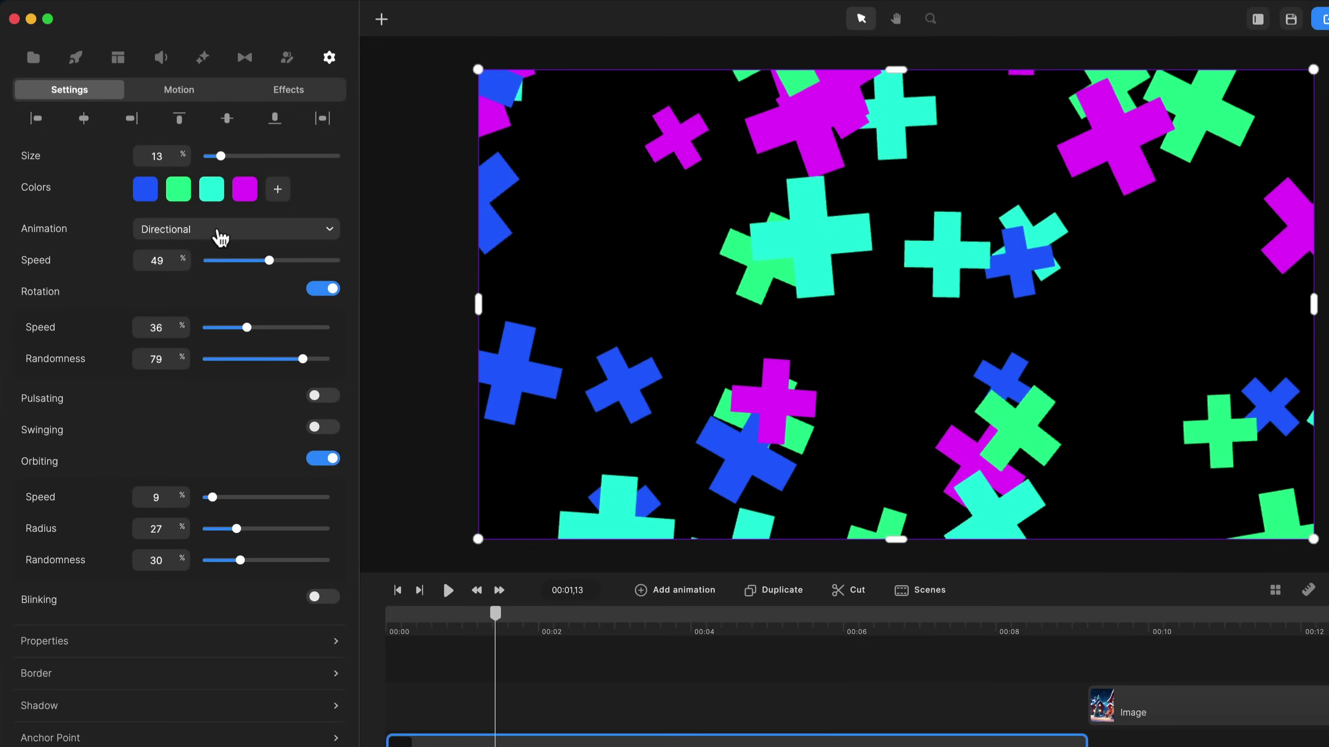
{"action": "scroll", "coordinate": [212, 262], "scroll_direction": "up", "scroll_amount": 1}
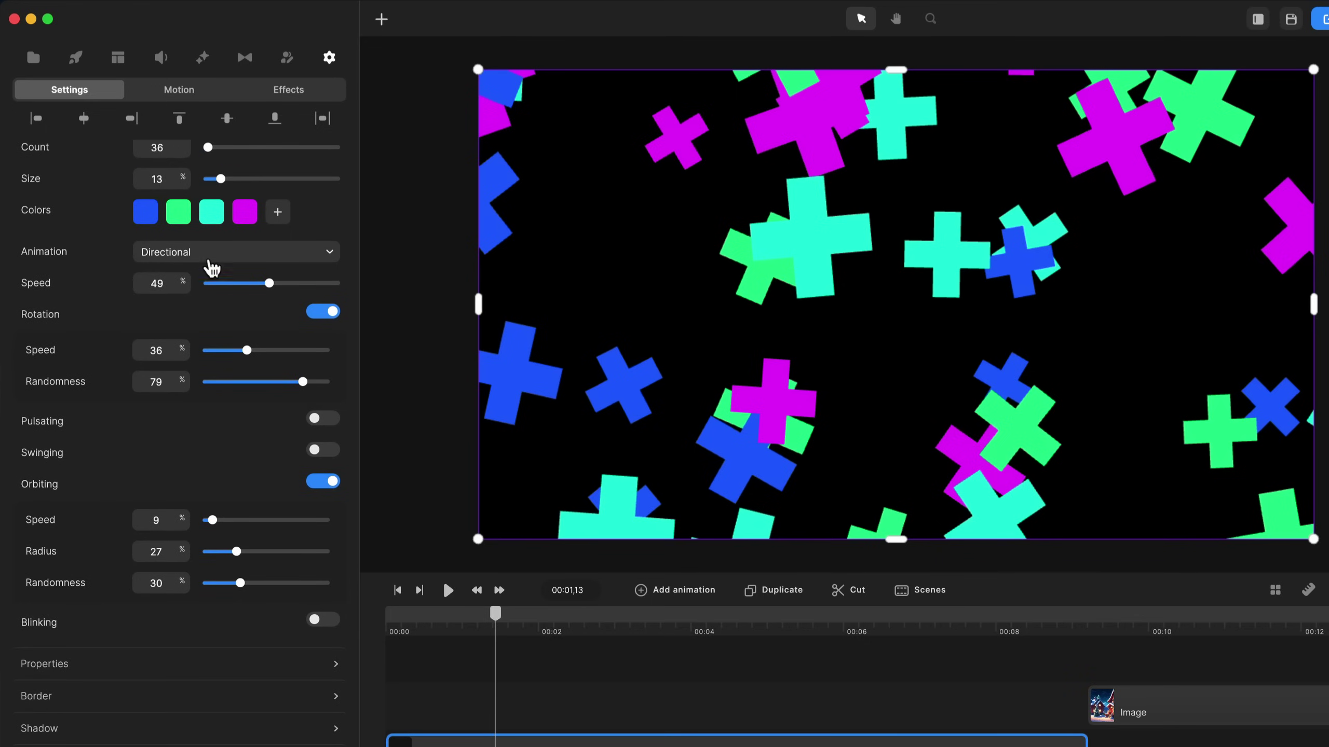
Switch the crosses' animation from Directional to Static and preview it twice
{"action": "left_click", "coordinate": [210, 257]}
{"action": "left_click", "coordinate": [201, 286]}
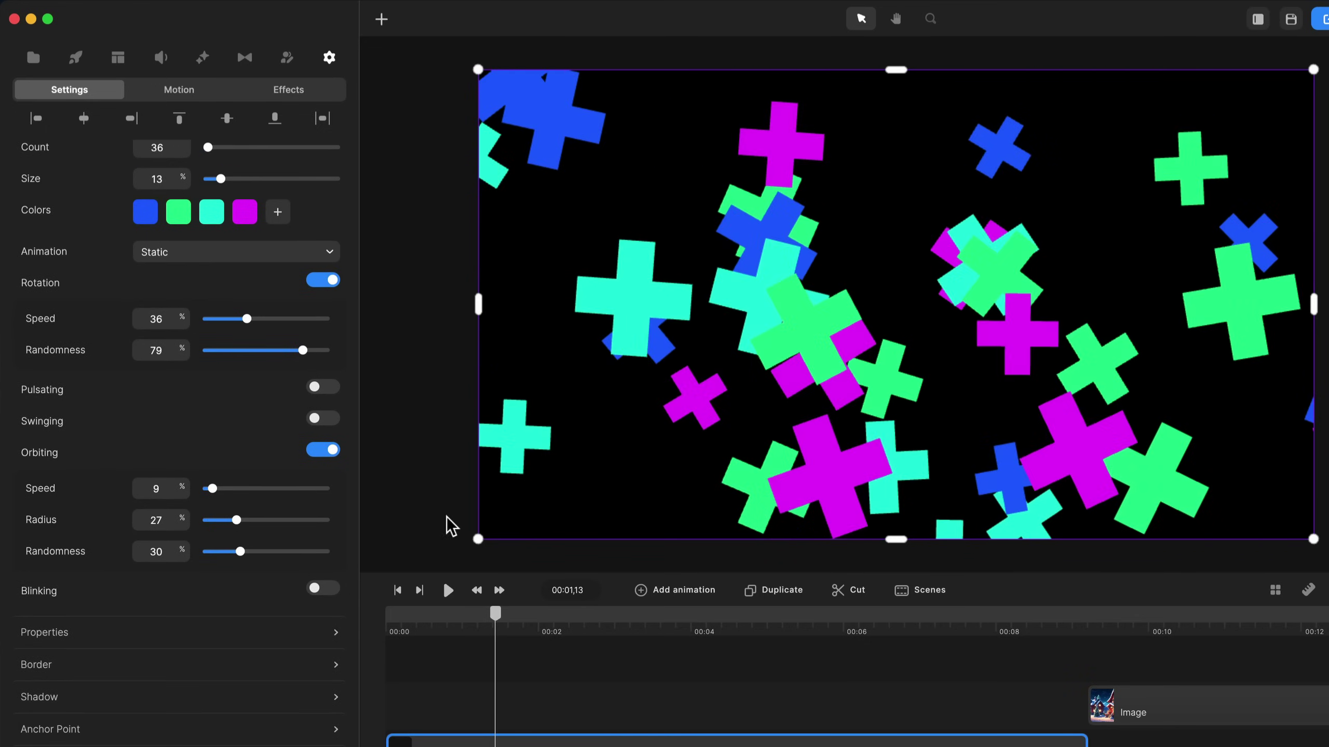
{"action": "key", "text": "space"}
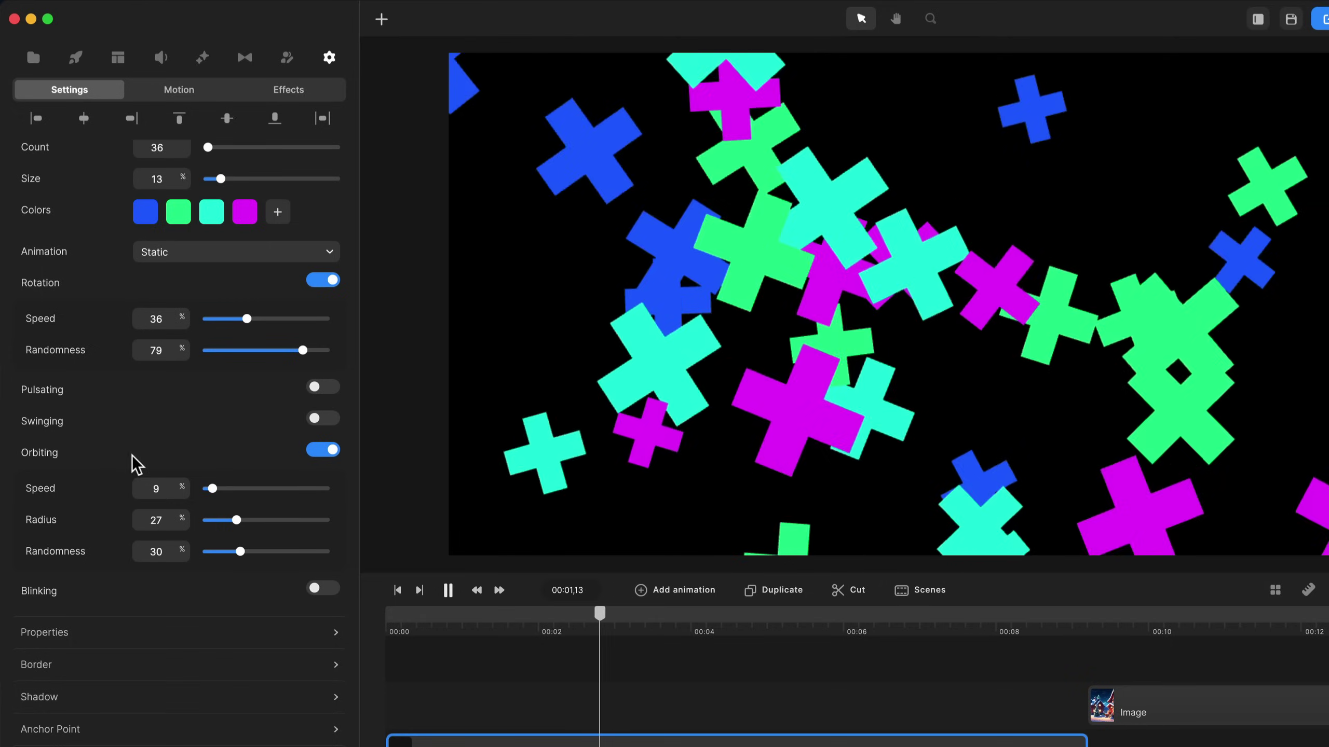
{"action": "key", "text": "space"}
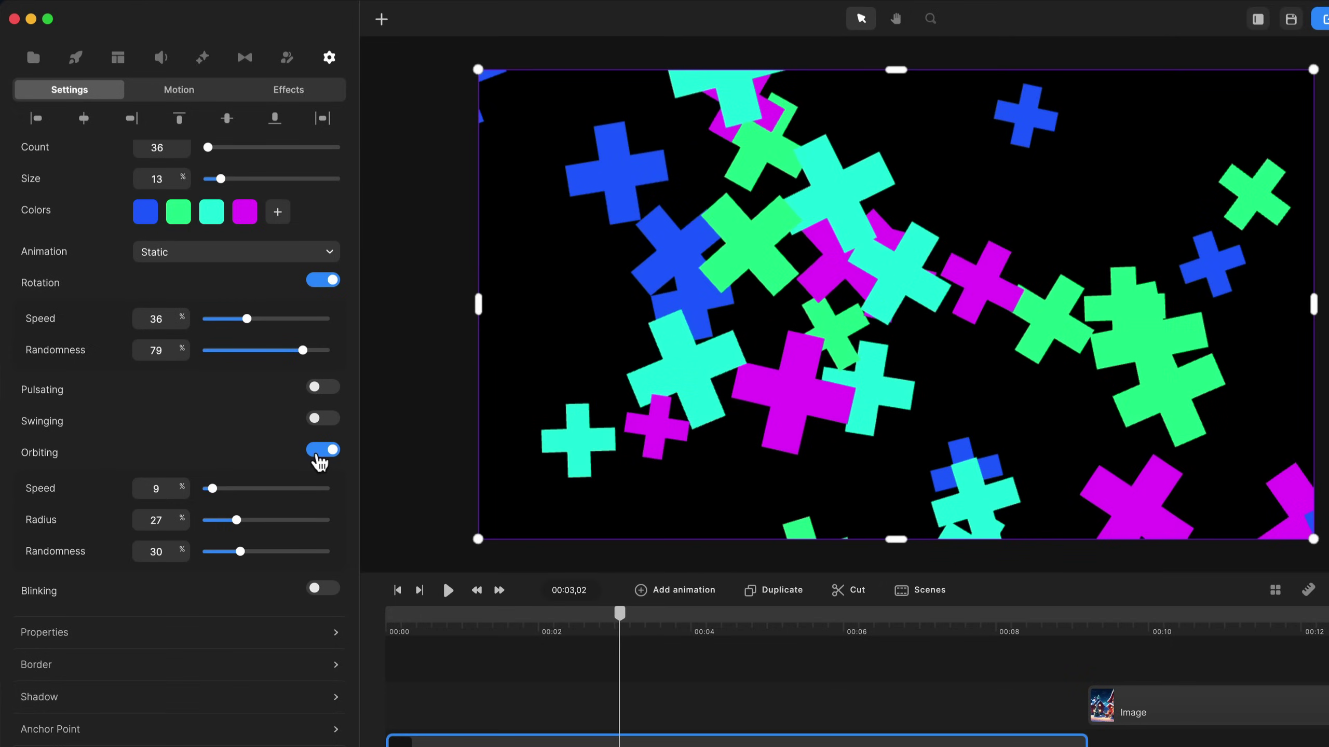
{"action": "key", "text": "space"}
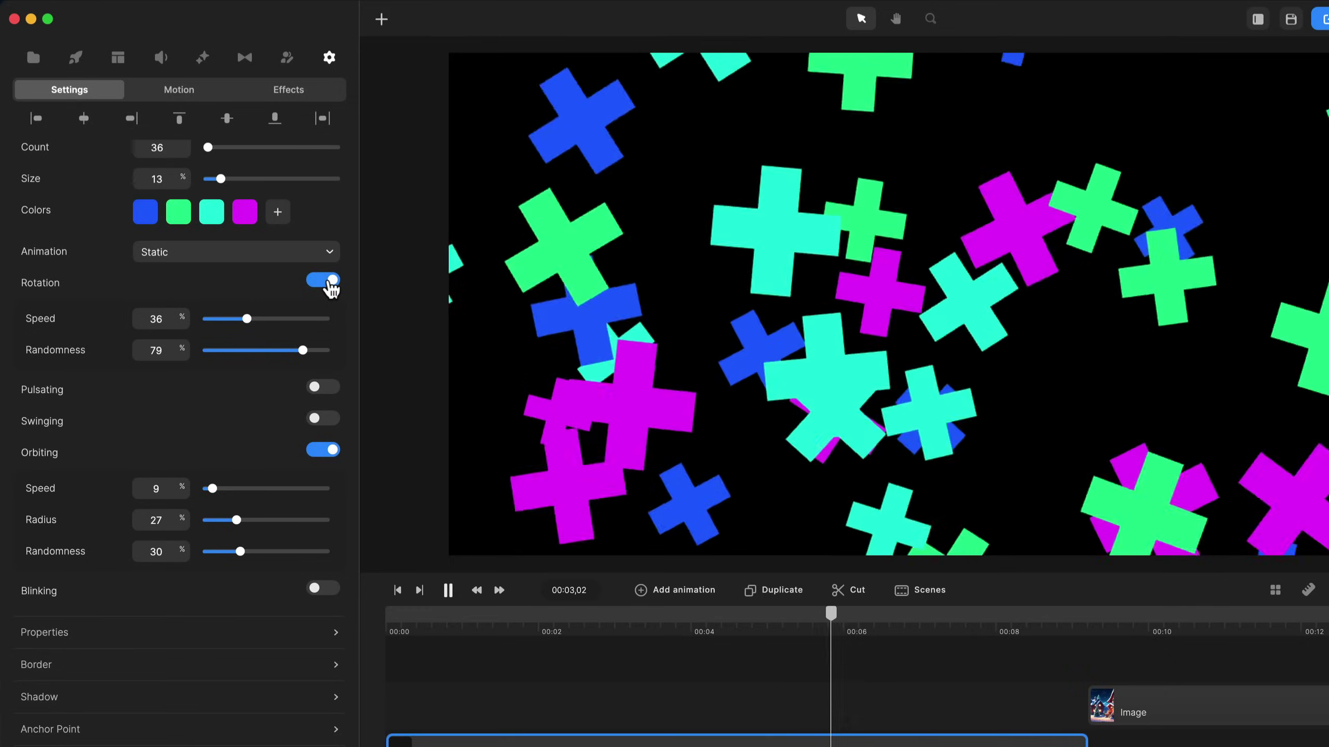
{"action": "key", "text": "space"}
{"action": "left_click", "coordinate": [196, 256]}
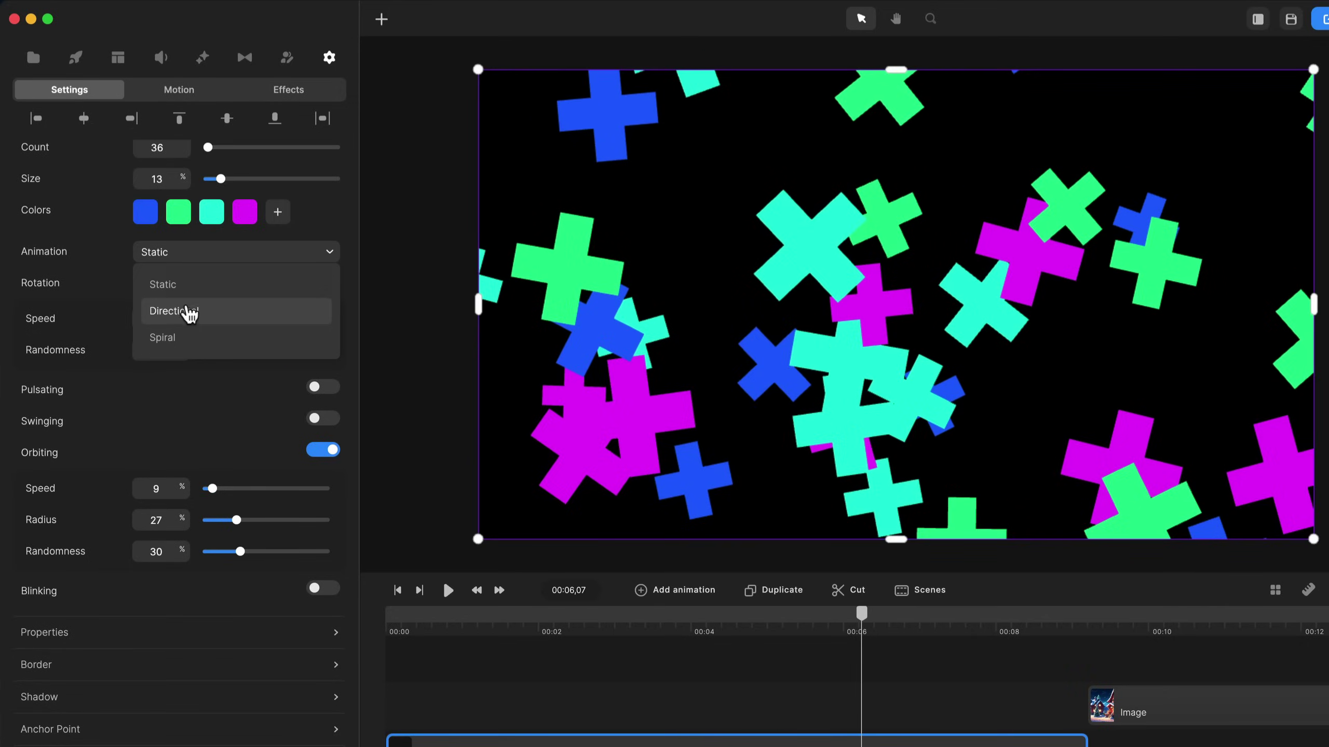
Try Spiral animation for the crosses and preview it from the start
{"action": "left_click", "coordinate": [185, 334]}
{"action": "left_click", "coordinate": [397, 590]}
{"action": "key", "text": "space"}
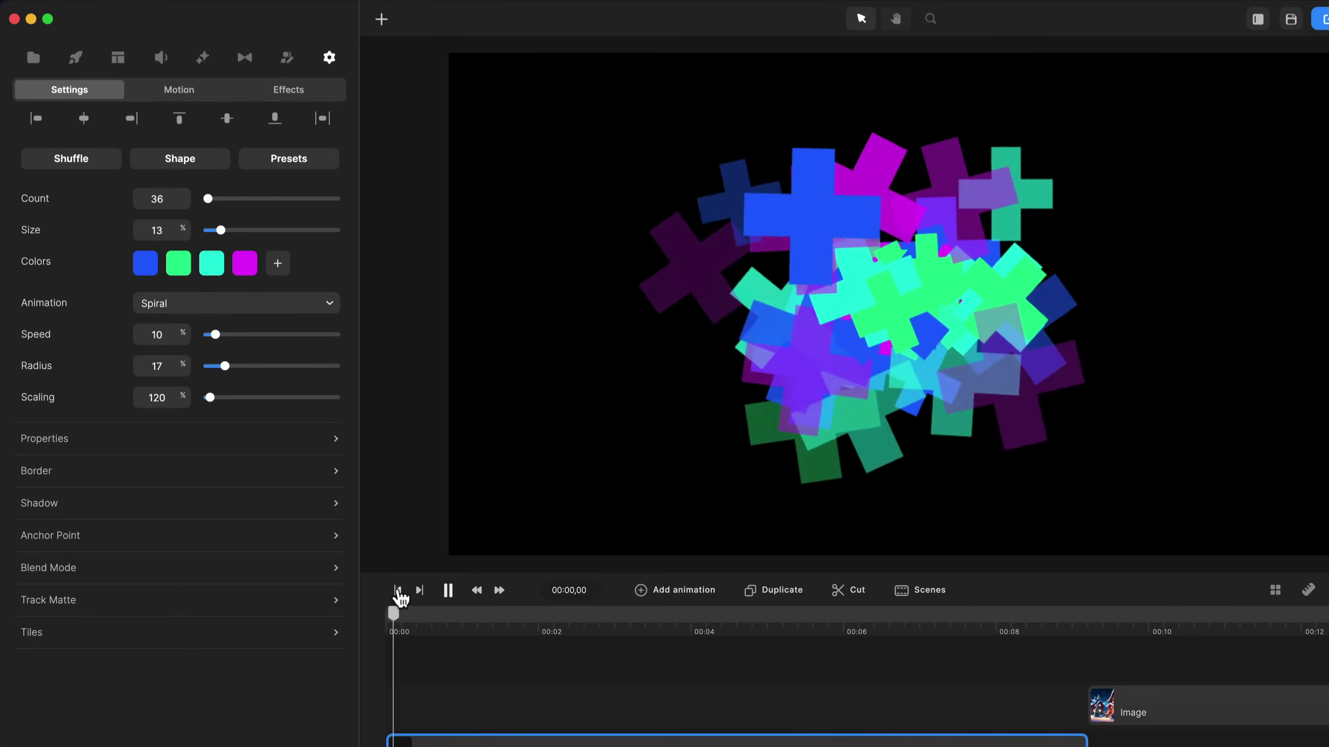
{"action": "key", "text": "space"}
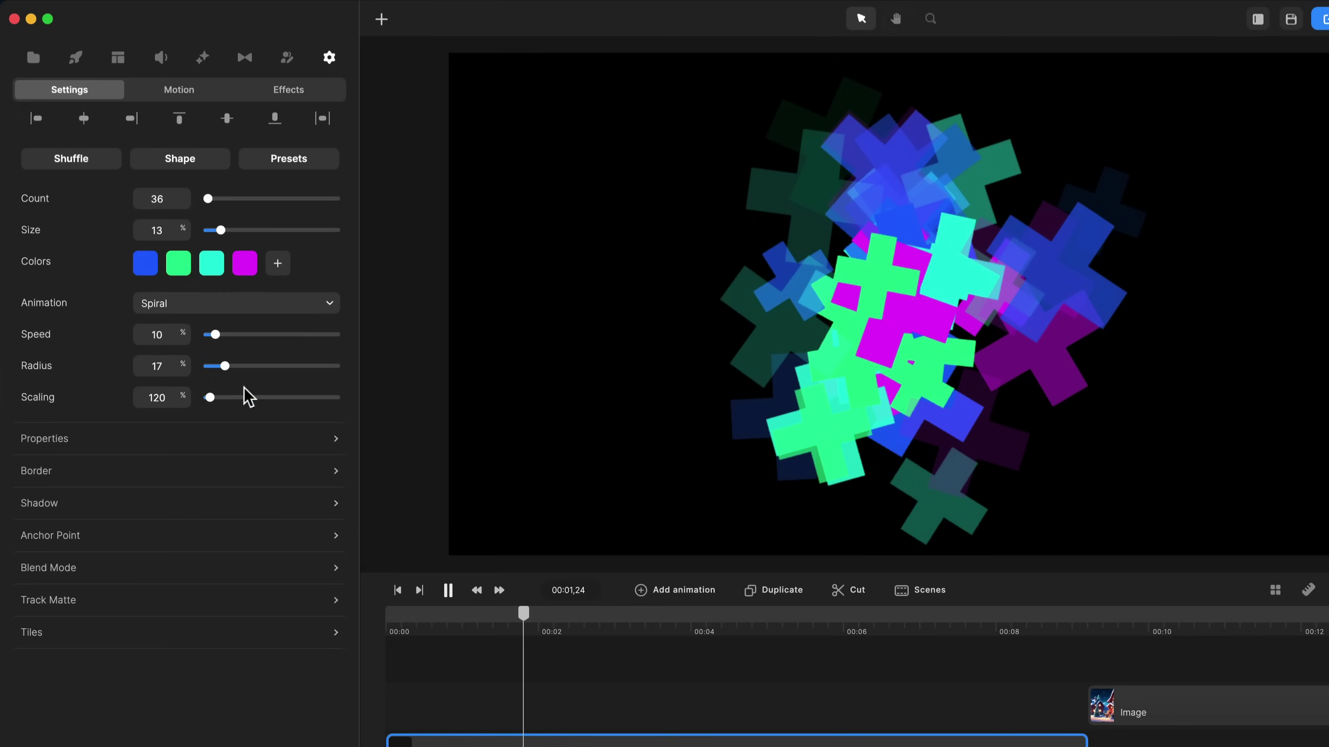
Return the crosses to Directional animation, enable Pulsating at speed 40, strength 20, and preview
{"action": "left_click", "coordinate": [226, 309]}
{"action": "left_click", "coordinate": [233, 337]}
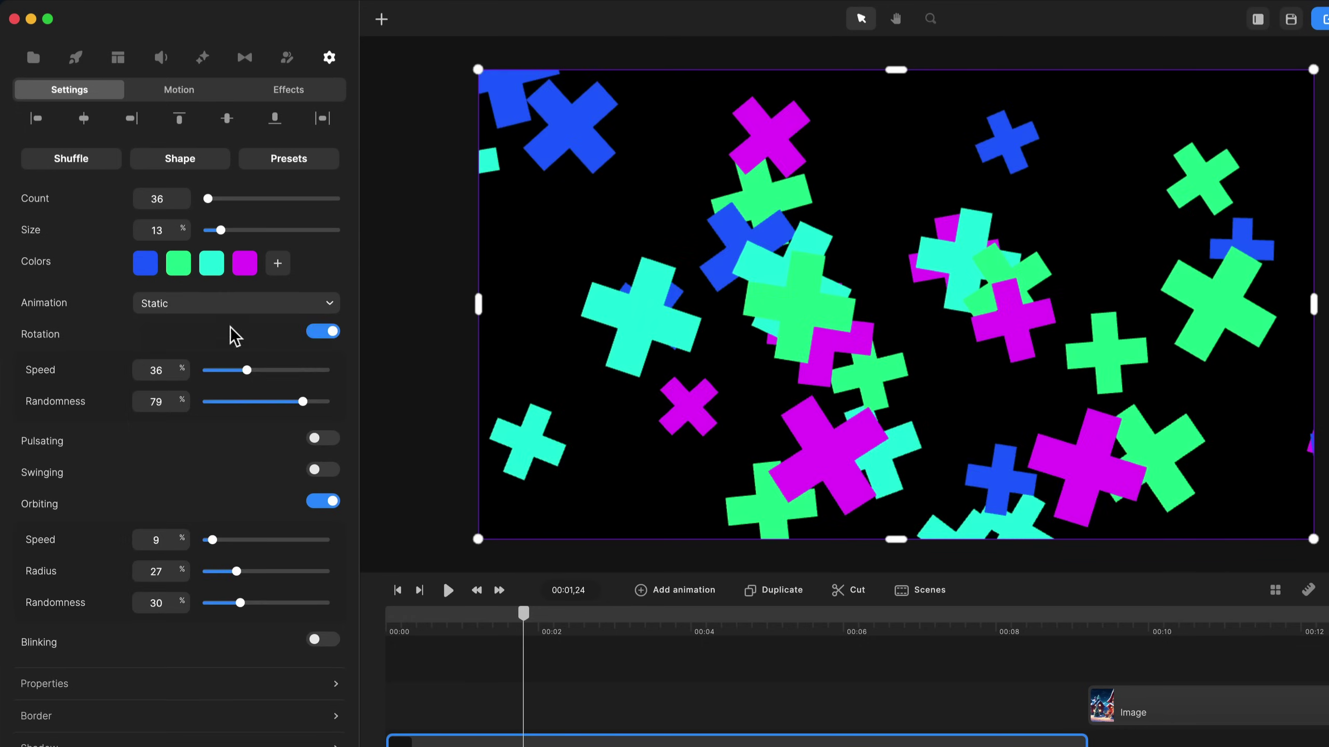
{"action": "left_click", "coordinate": [226, 307]}
{"action": "left_click", "coordinate": [219, 363]}
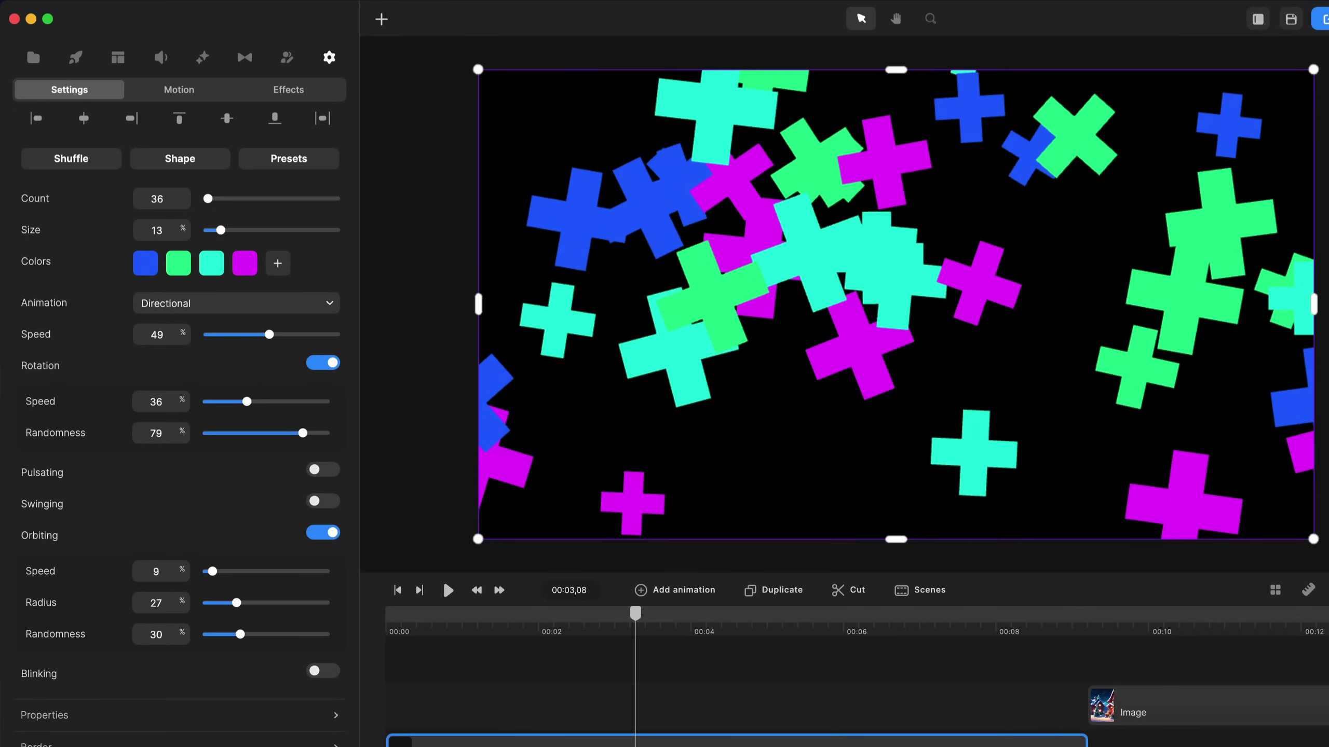
{"action": "left_click_drag", "start_coordinate": [1315, 70], "coordinate": [771, 370]}
{"action": "key", "text": "space"}
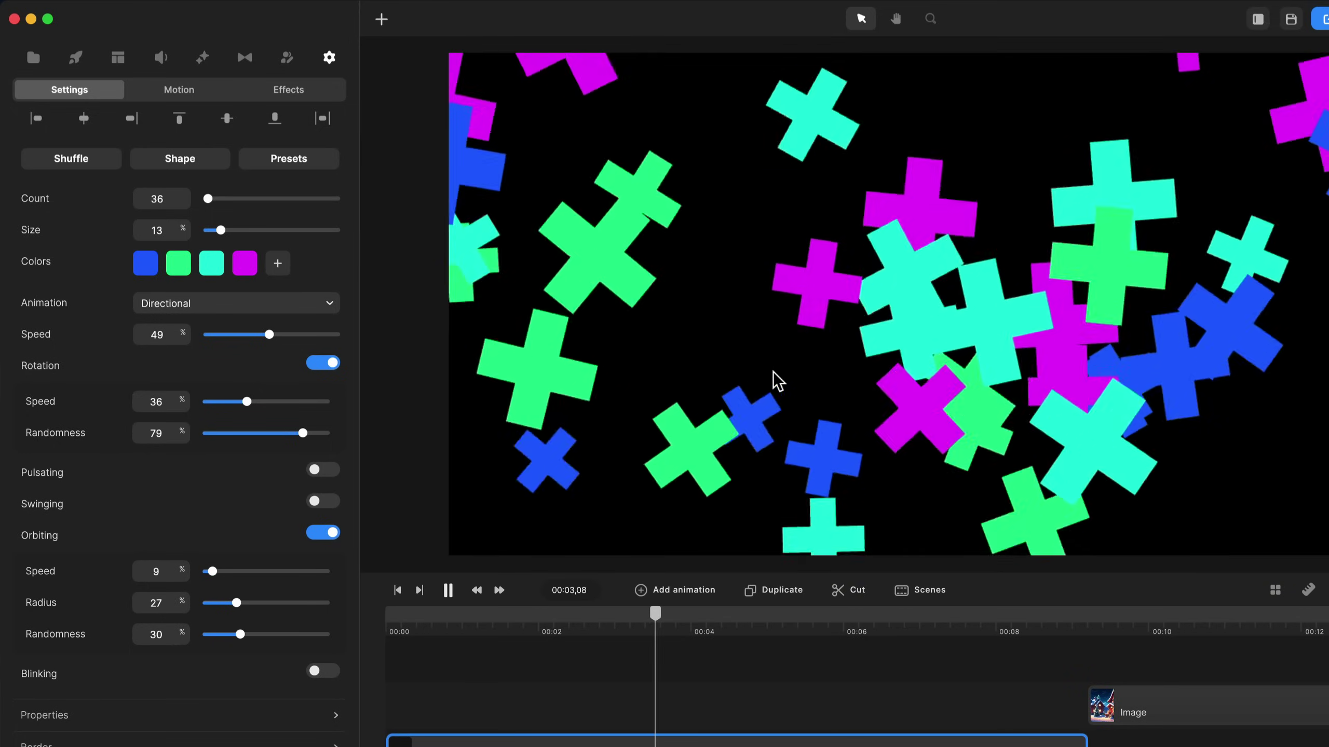
{"action": "key", "text": "space"}
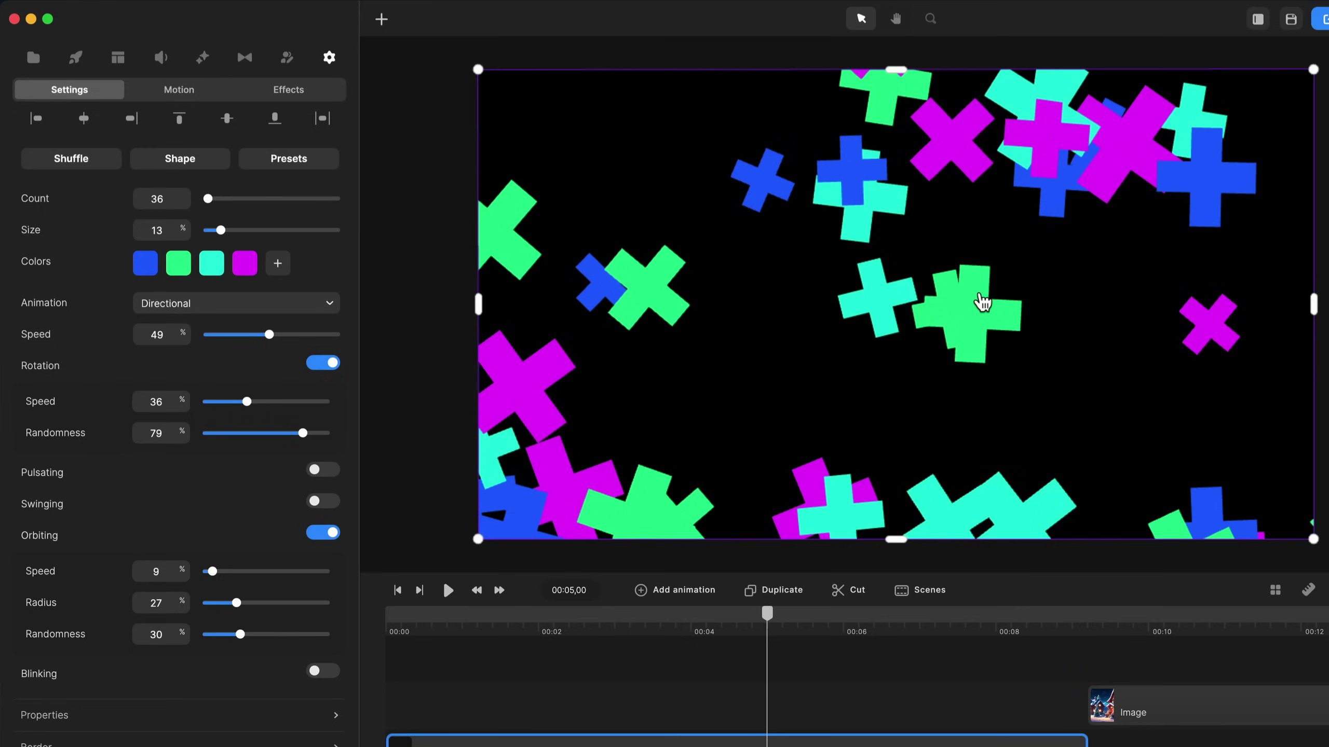
{"action": "mouse_move", "coordinate": [1324, 306]}
{"action": "left_mouse_down"}
{"action": "mouse_move", "coordinate": [948, 346]}
{"action": "mouse_move", "coordinate": [1270, 345]}
{"action": "mouse_move", "coordinate": [1083, 340]}
{"action": "mouse_move", "coordinate": [1315, 309]}
{"action": "left_mouse_up"}
{"action": "key", "text": "space"}
{"action": "key", "text": "space"}
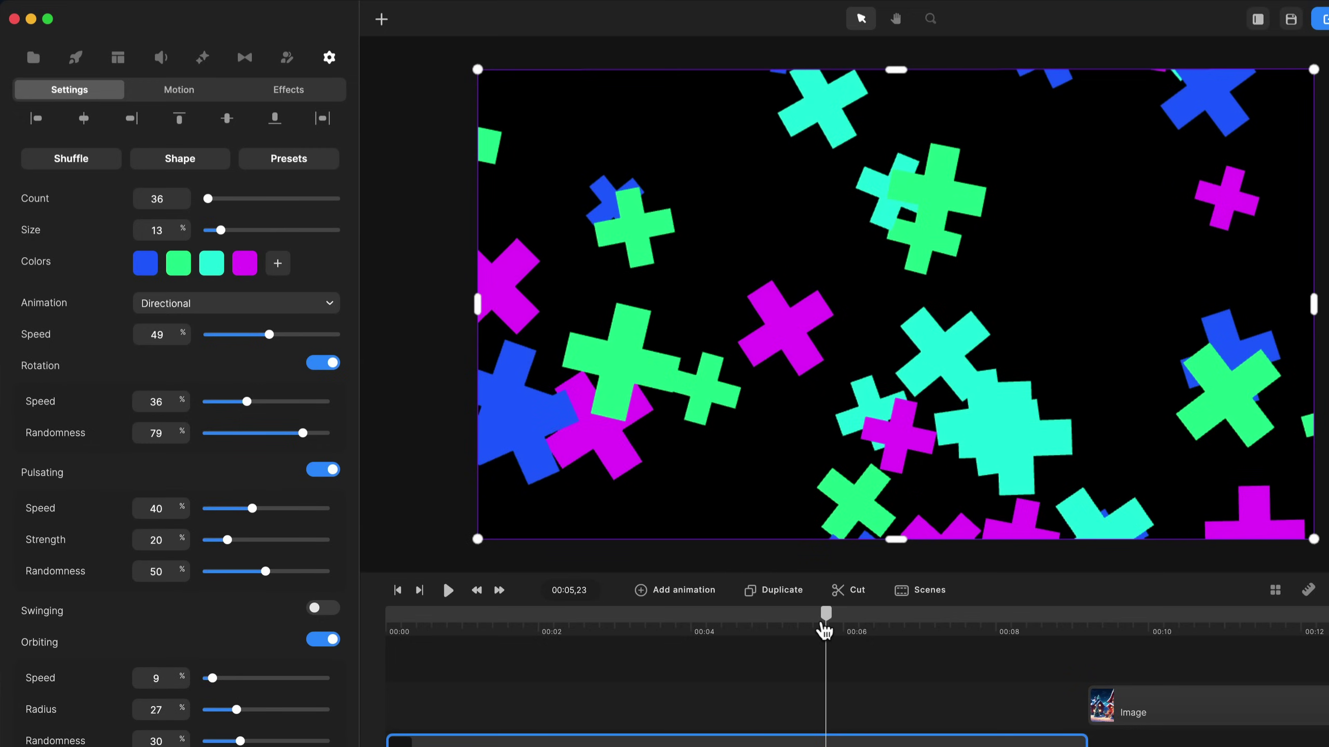
Raise the crosses' pulsating strength to 100 and preview from about 2 seconds
{"action": "left_click_drag", "start_coordinate": [825, 631], "coordinate": [554, 630]}
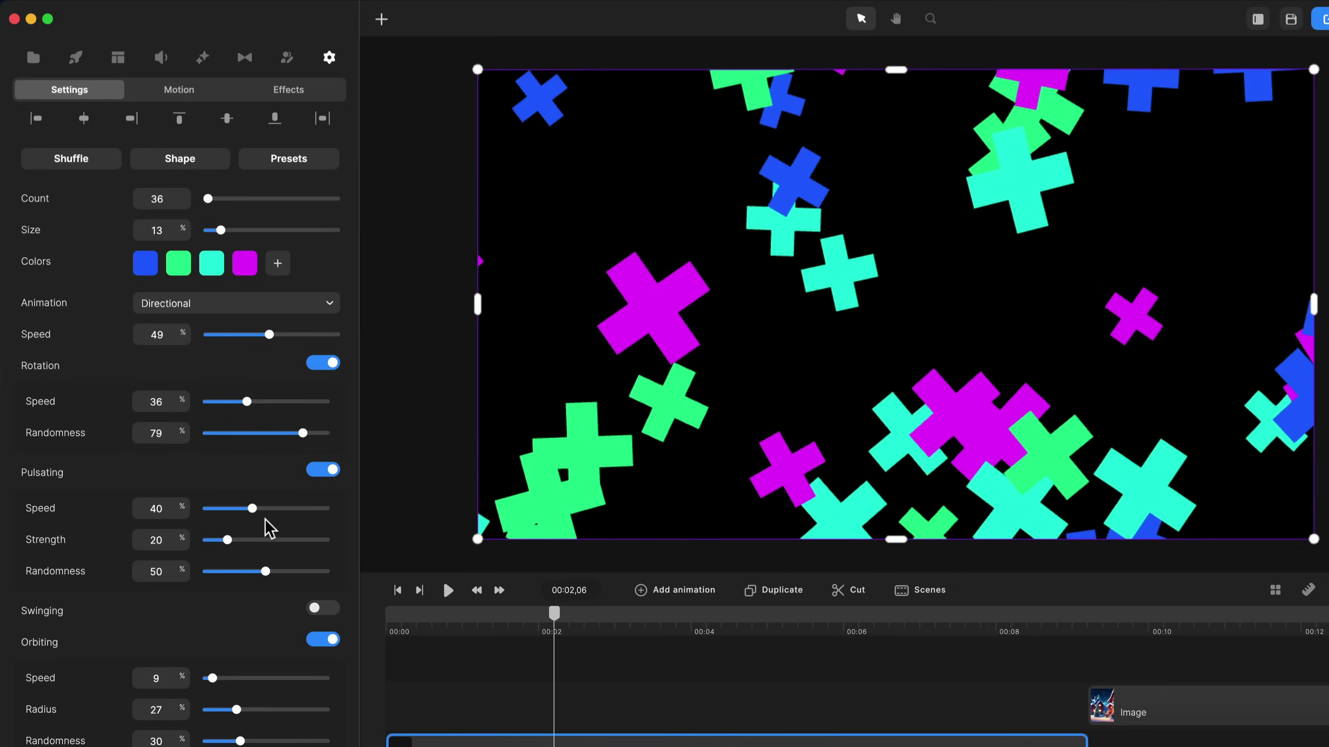
{"action": "left_click_drag", "start_coordinate": [226, 542], "coordinate": [330, 547]}
{"action": "key", "text": "space"}
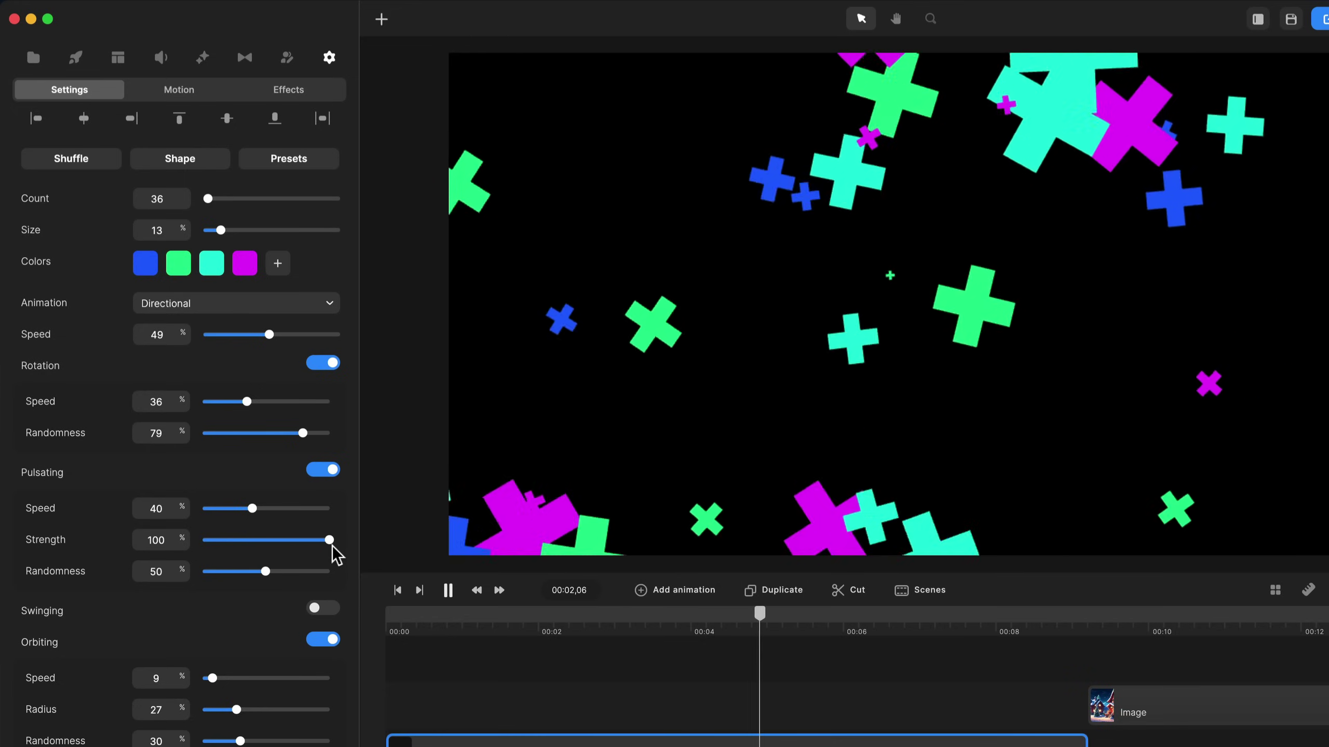
{"action": "key", "text": "space"}
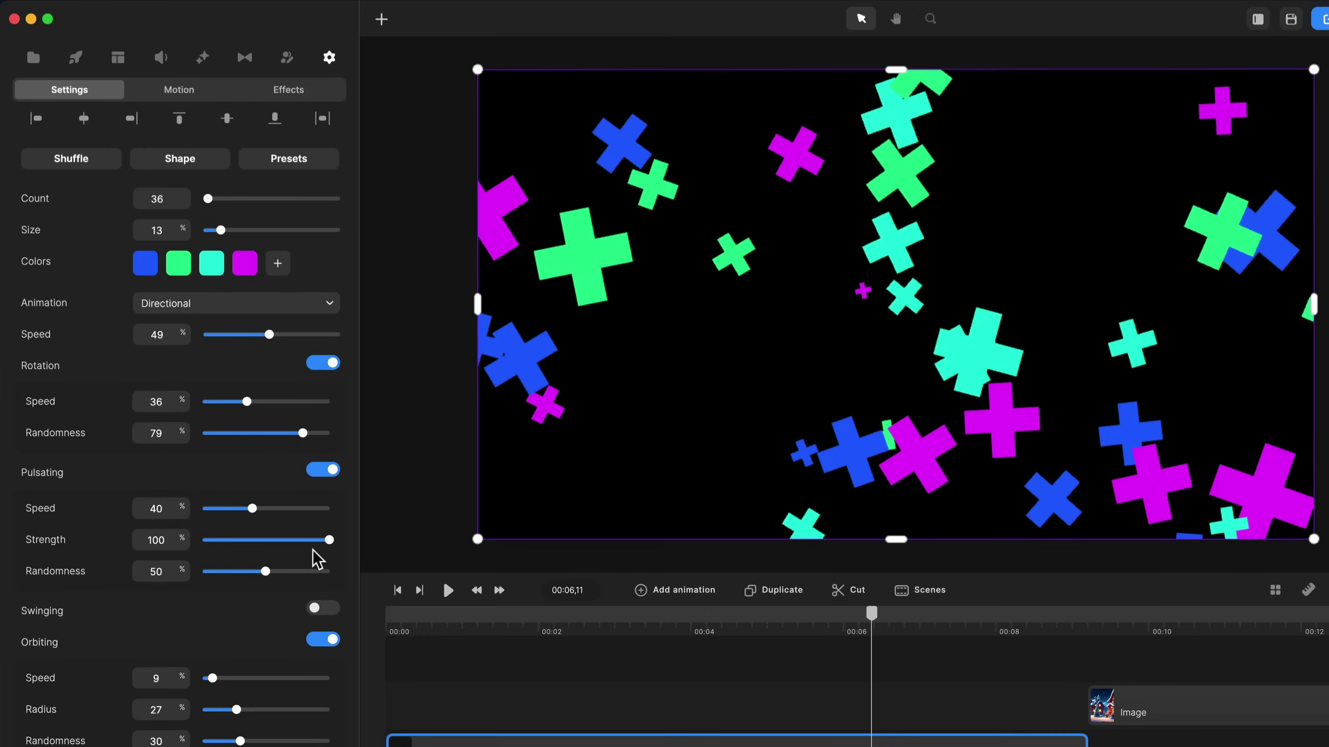
Turn on swinging with strength 100 and preview from about 2 seconds
{"action": "scroll", "coordinate": [311, 546], "scroll_direction": "down", "scroll_amount": 4}
{"action": "left_click", "coordinate": [321, 521]}
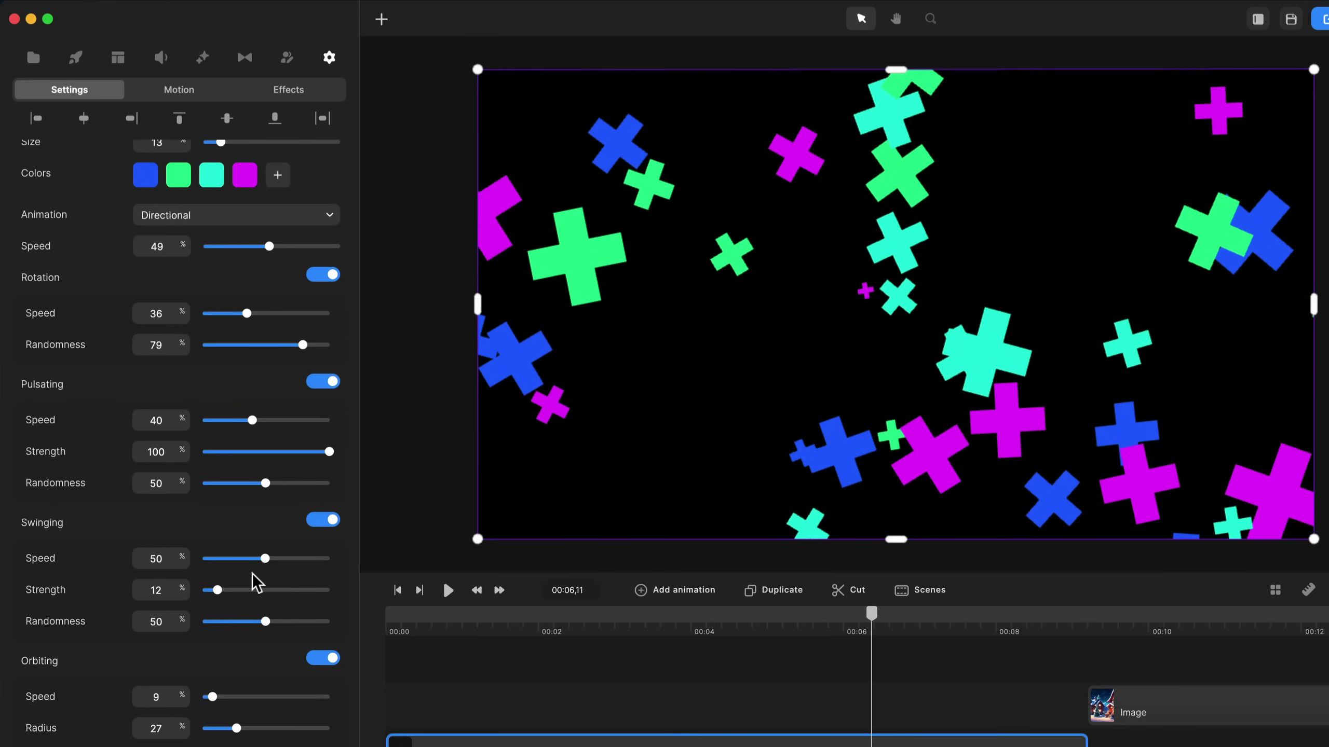
{"action": "left_click_drag", "start_coordinate": [228, 598], "coordinate": [379, 609]}
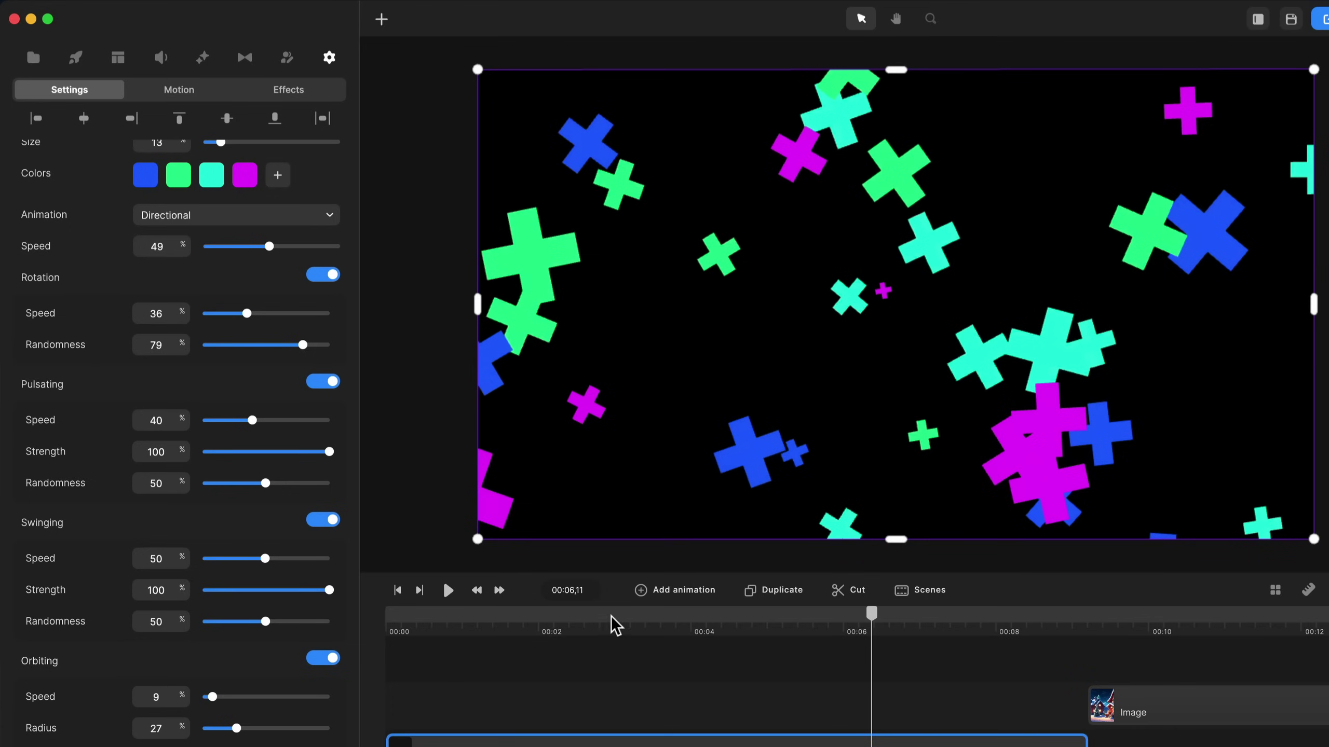
{"action": "left_click", "coordinate": [541, 622]}
{"action": "key", "text": "space"}
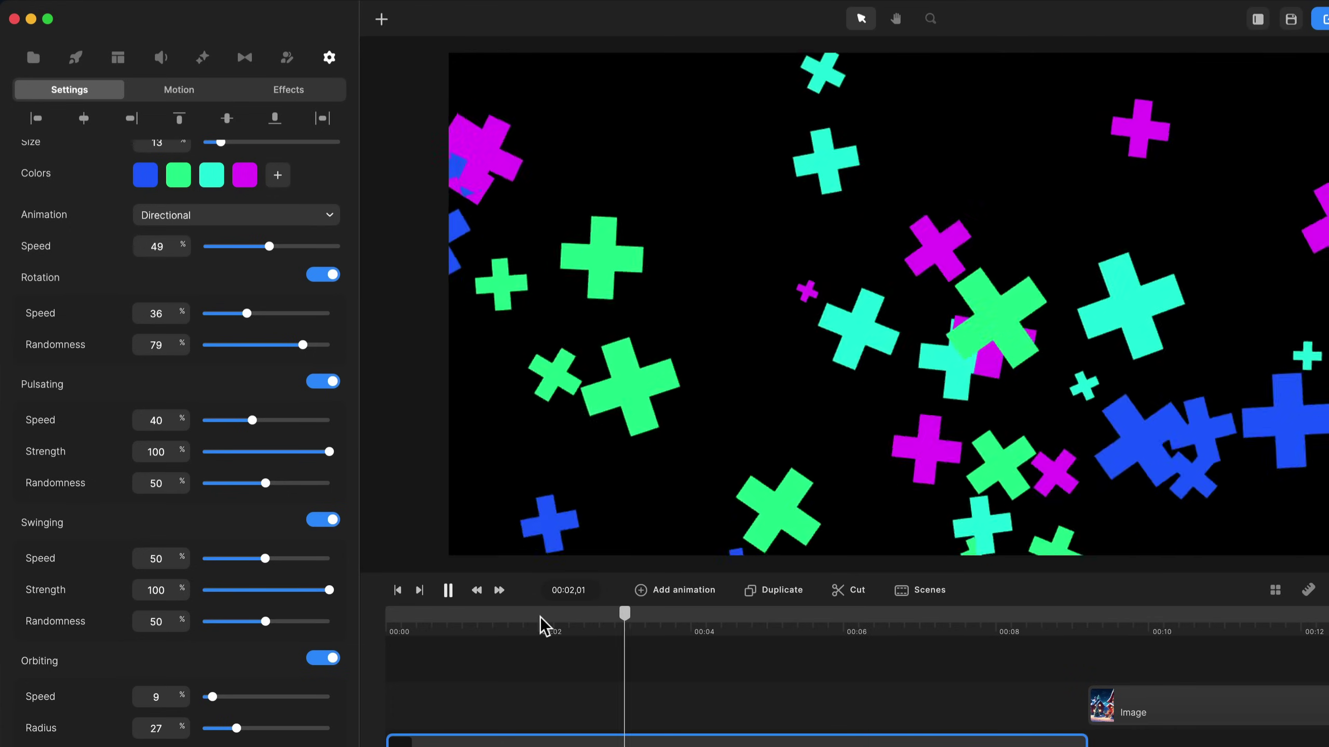
{"action": "key", "text": "space"}
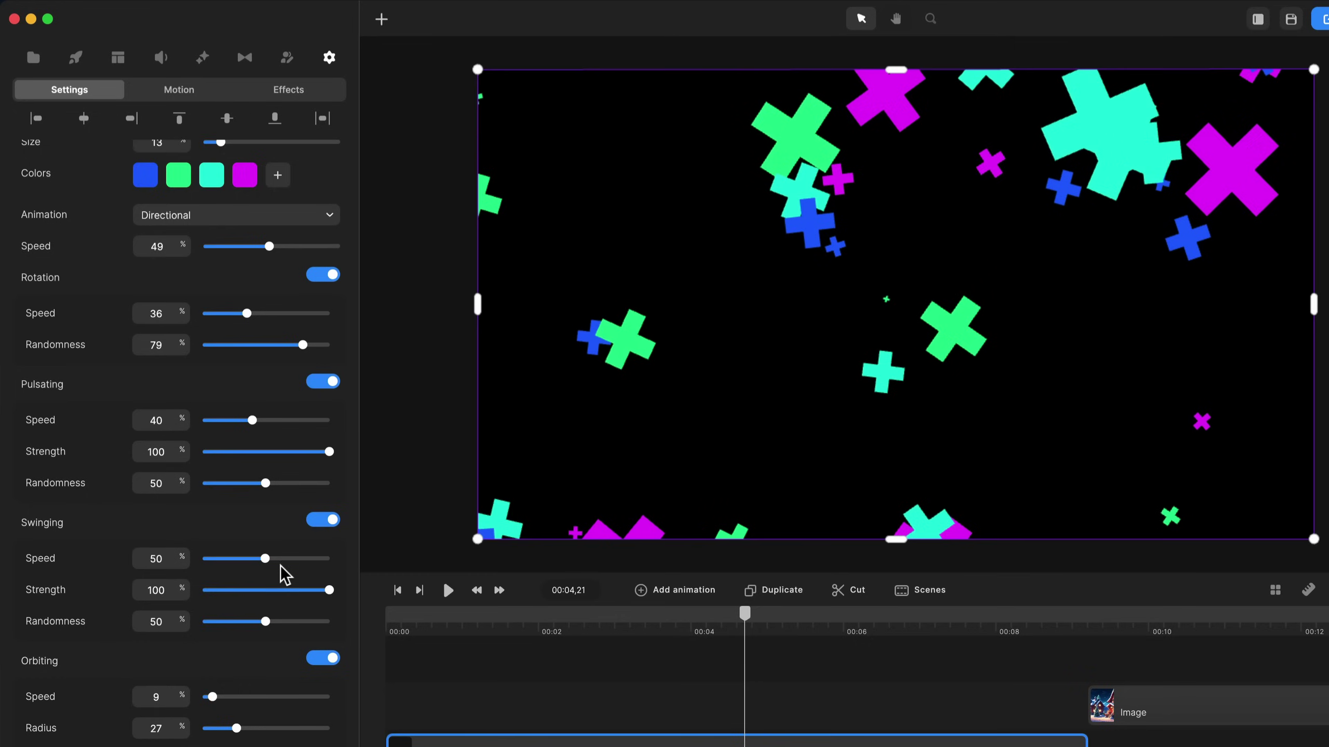
Make the cross particles blink and preview the animation from the beginning
{"action": "scroll", "coordinate": [285, 570], "scroll_direction": "down", "scroll_amount": 3}
{"action": "left_click", "coordinate": [323, 685]}
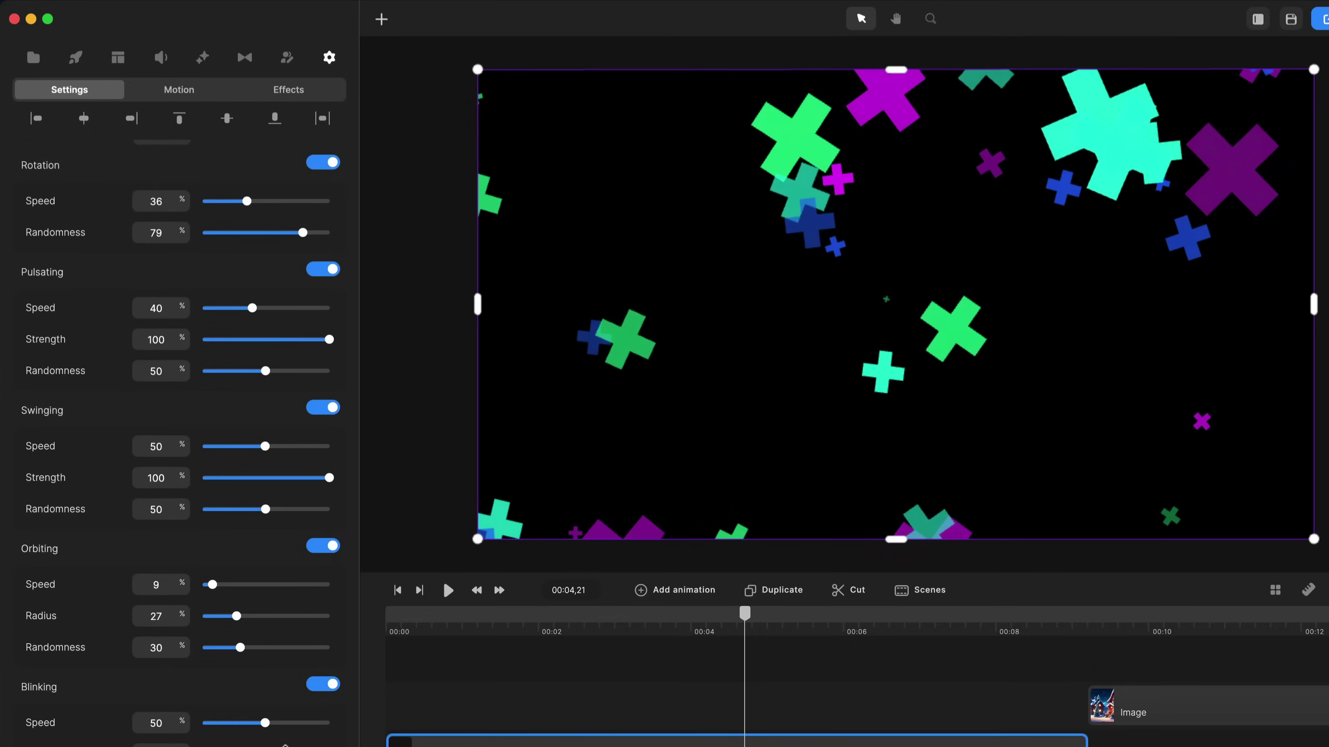
{"action": "left_click_drag", "start_coordinate": [754, 633], "coordinate": [329, 652]}
{"action": "left_click", "coordinate": [380, 644]}
{"action": "key", "text": "space"}
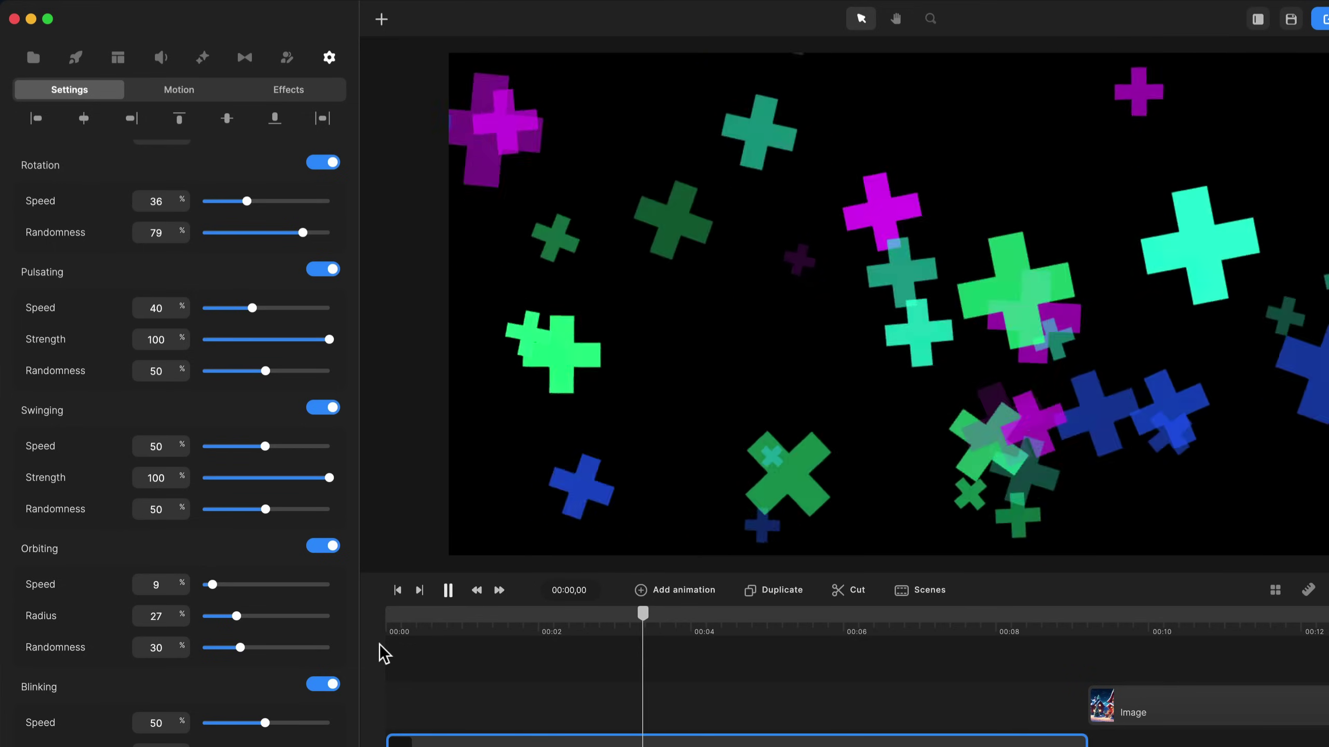
{"action": "key", "text": "space"}
Switch off blinking, orbiting, swinging, pulsating and rotation, rewind, and enlarge the crosses to size 76.3
{"action": "left_click", "coordinate": [323, 684]}
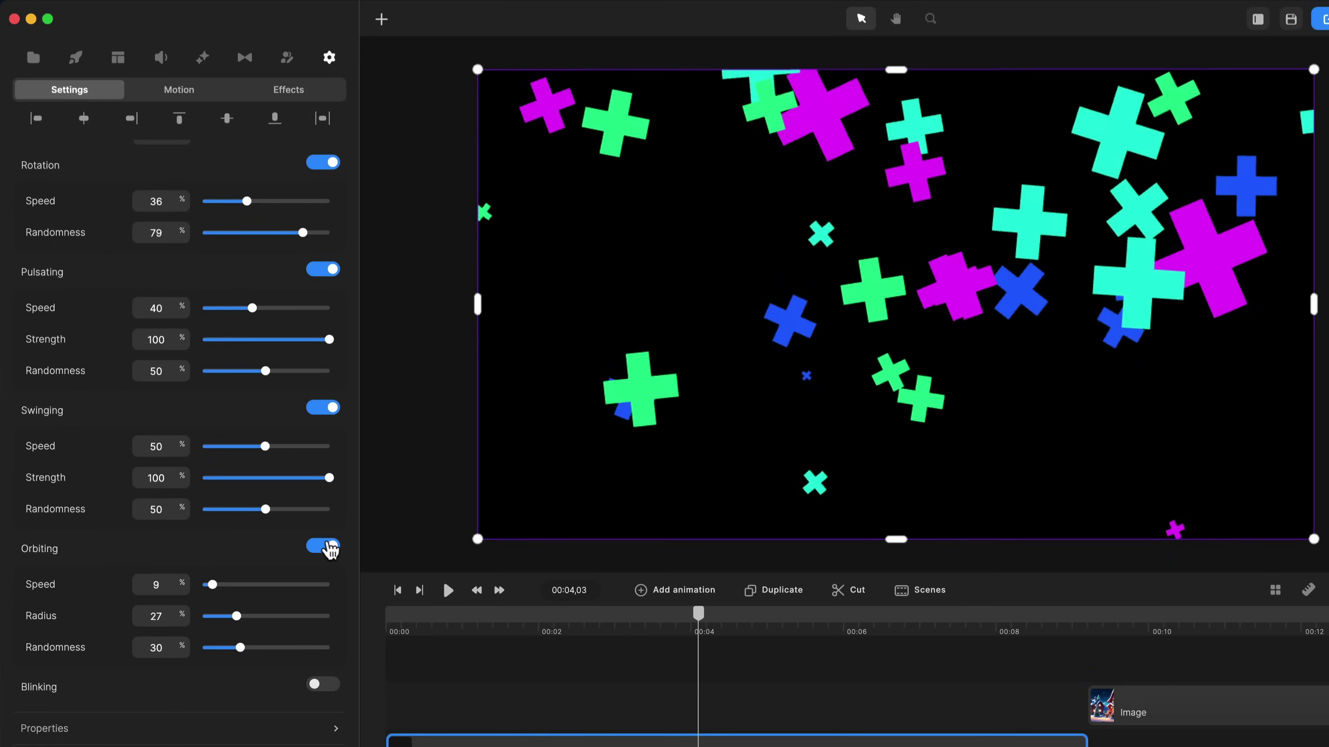
{"action": "left_click", "coordinate": [323, 546]}
{"action": "left_click", "coordinate": [323, 408]}
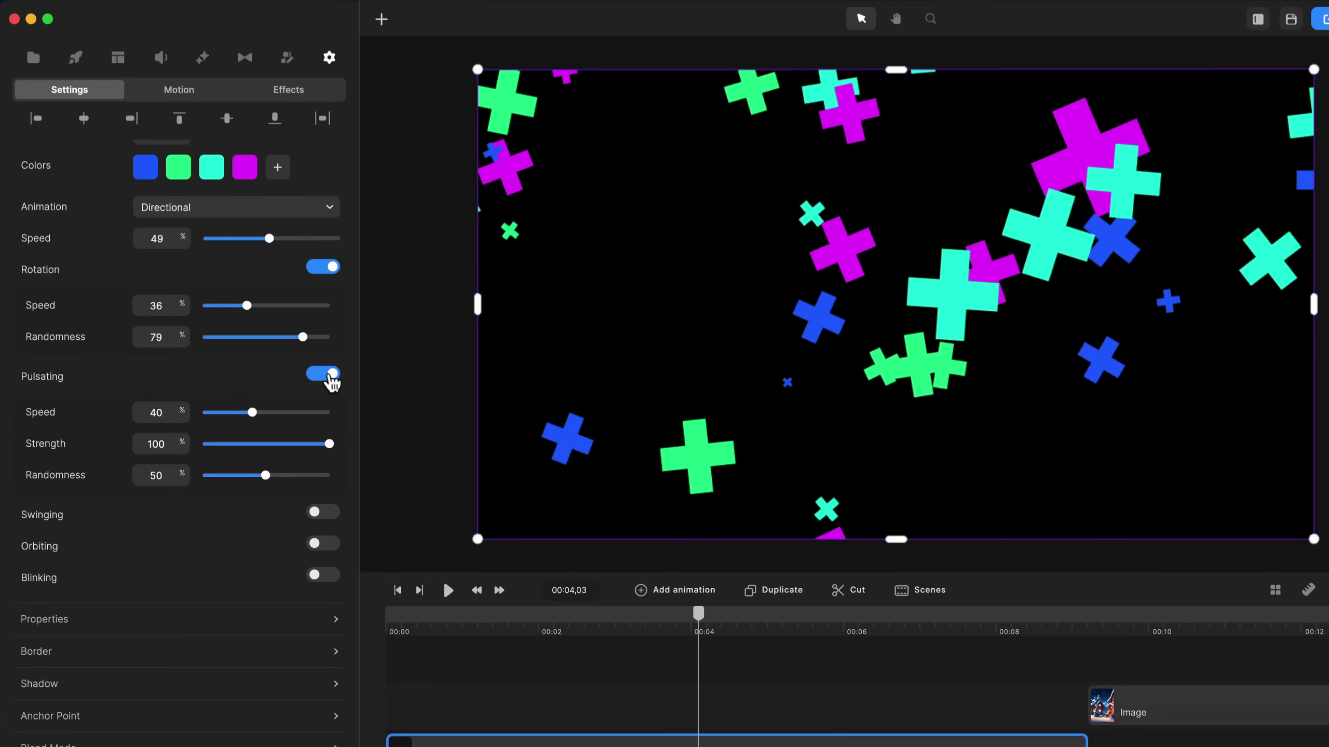
{"action": "left_click", "coordinate": [329, 375]}
{"action": "left_click", "coordinate": [327, 361]}
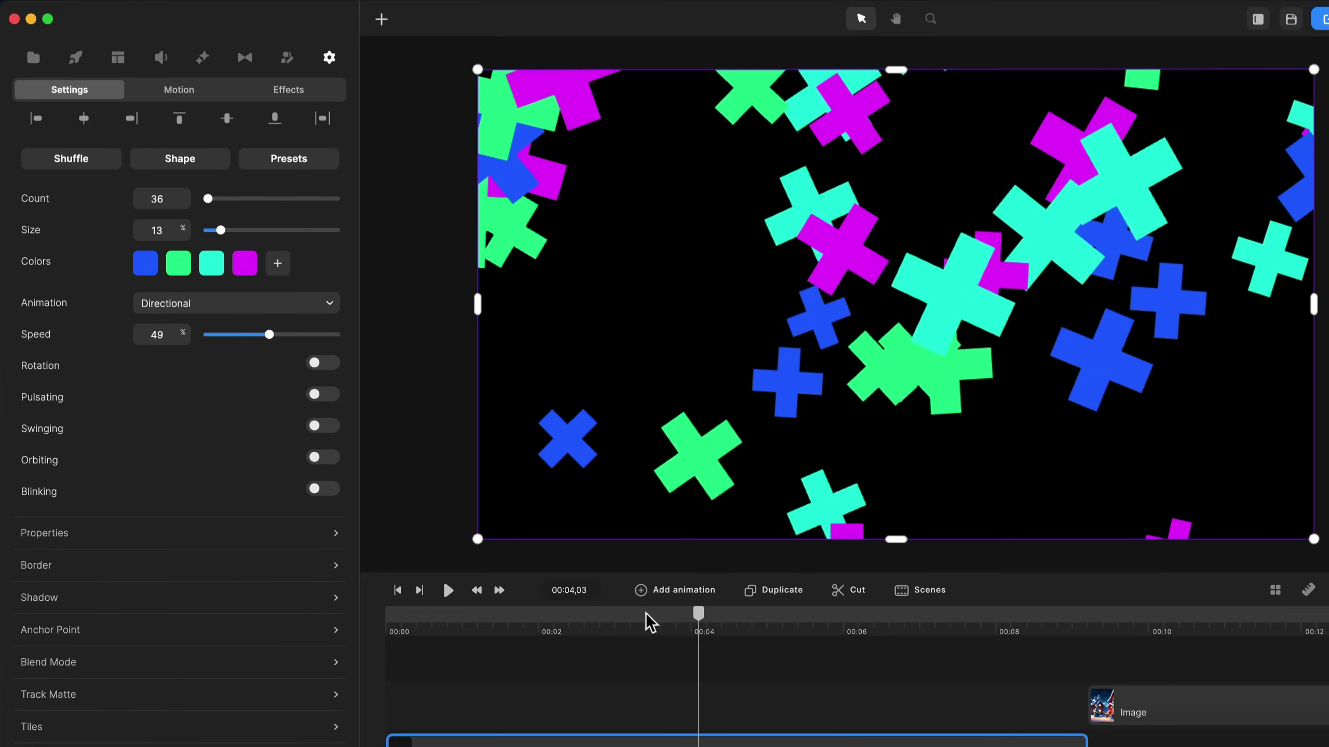
{"action": "left_click_drag", "start_coordinate": [648, 623], "coordinate": [384, 625]}
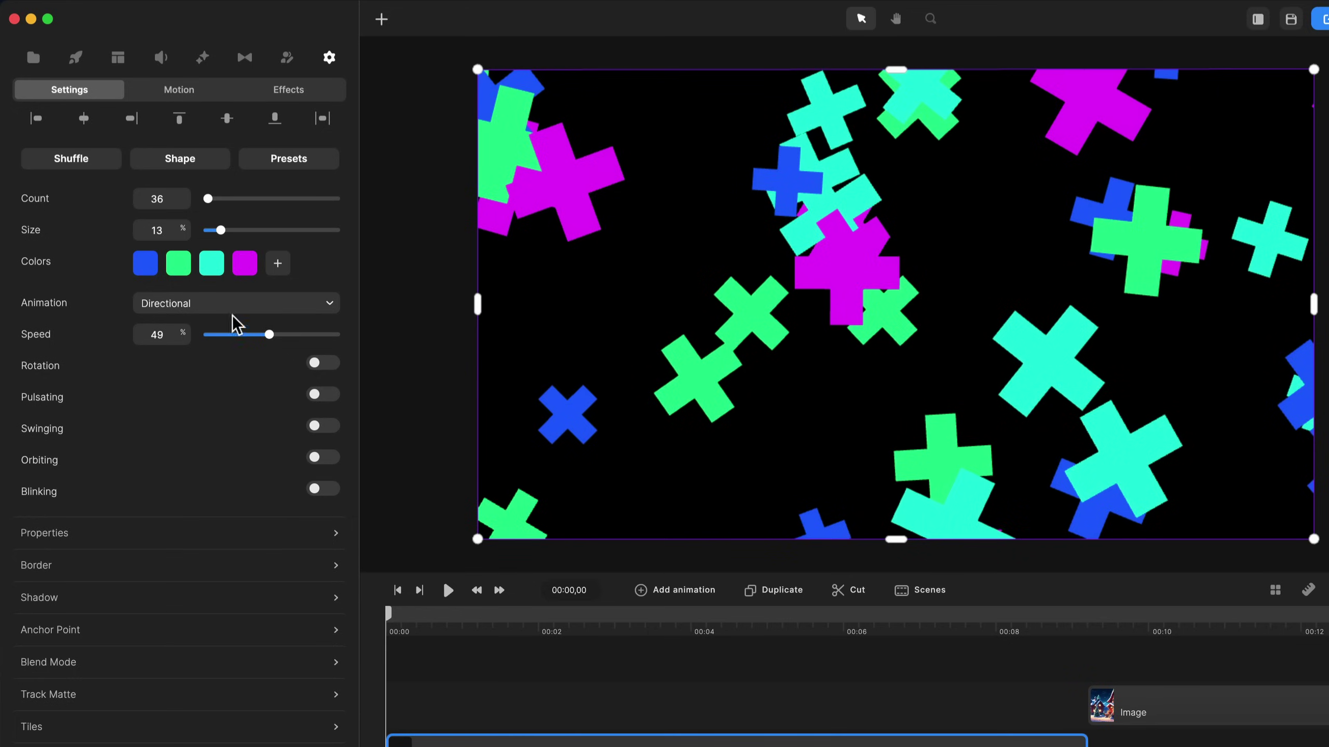
{"action": "left_click_drag", "start_coordinate": [223, 231], "coordinate": [310, 235]}
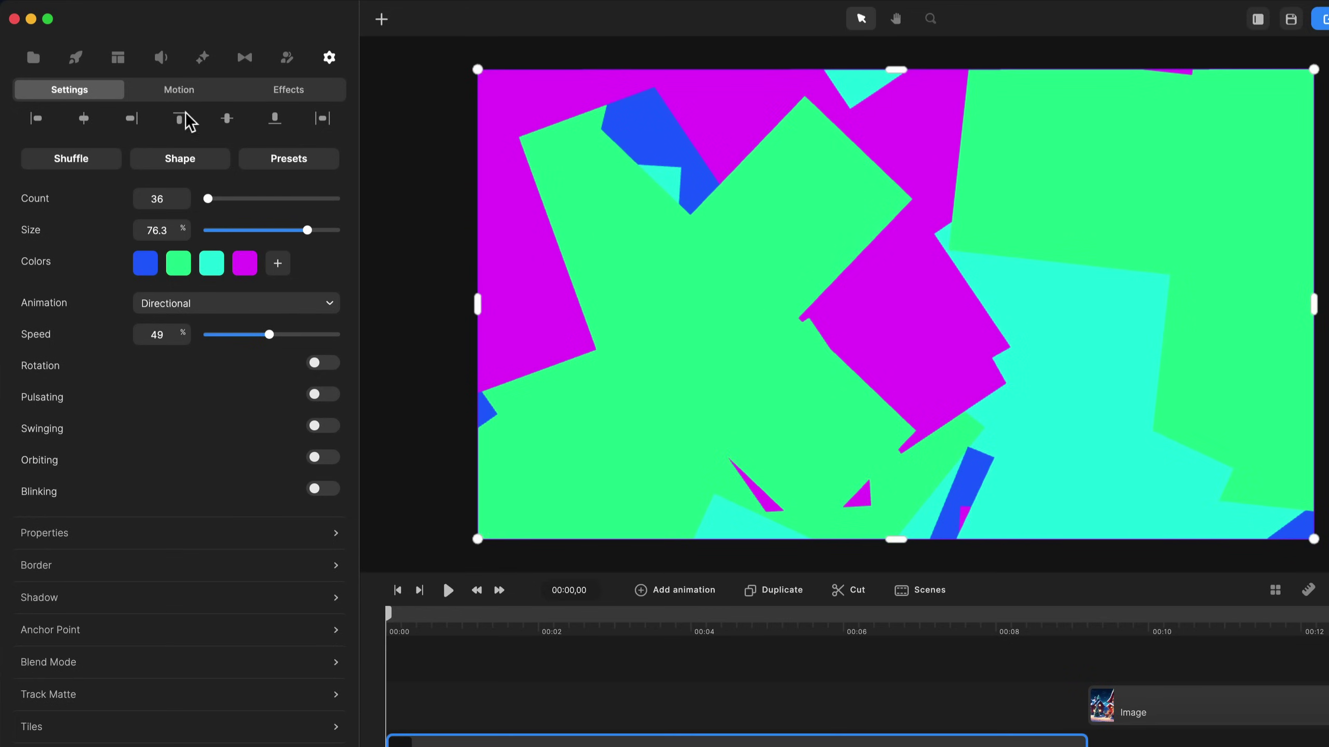
Apply a Blur effect at strength 168 to the particle clip and preview the soft gradient
{"action": "left_click", "coordinate": [202, 57]}
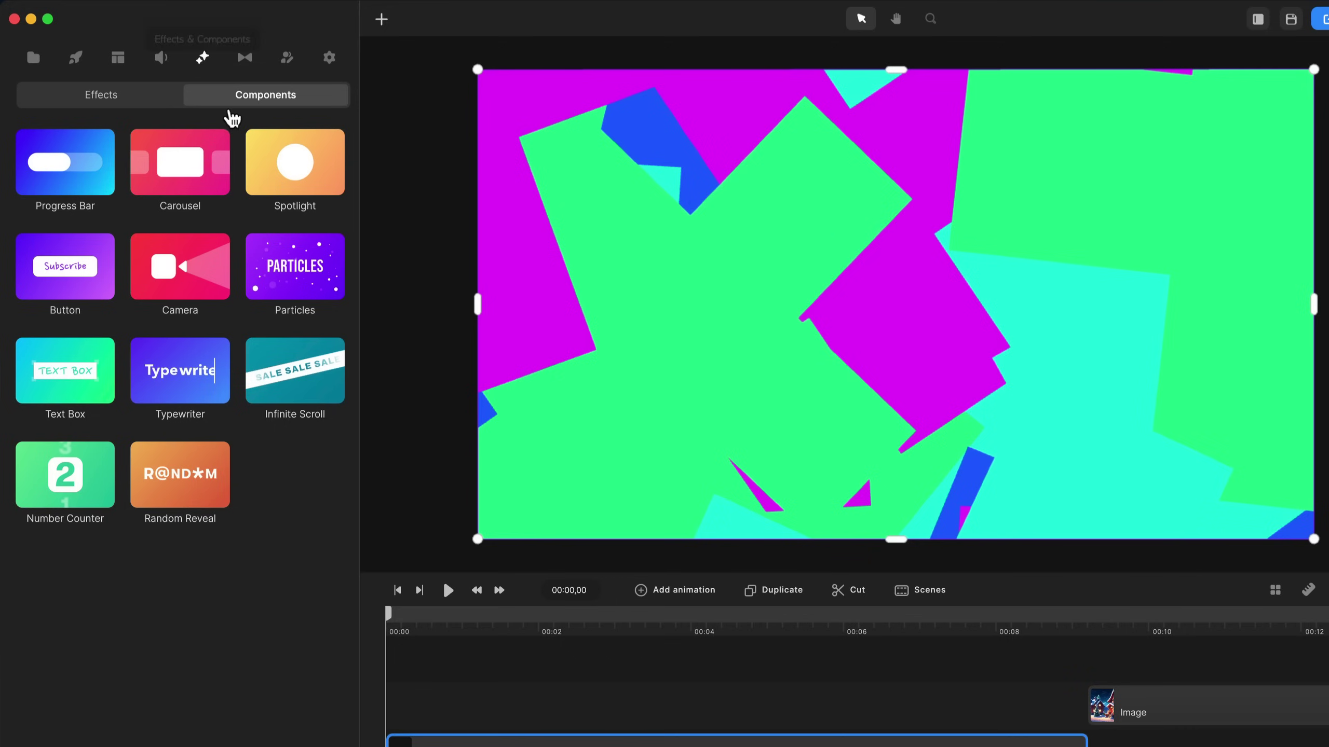
{"action": "left_click", "coordinate": [126, 103]}
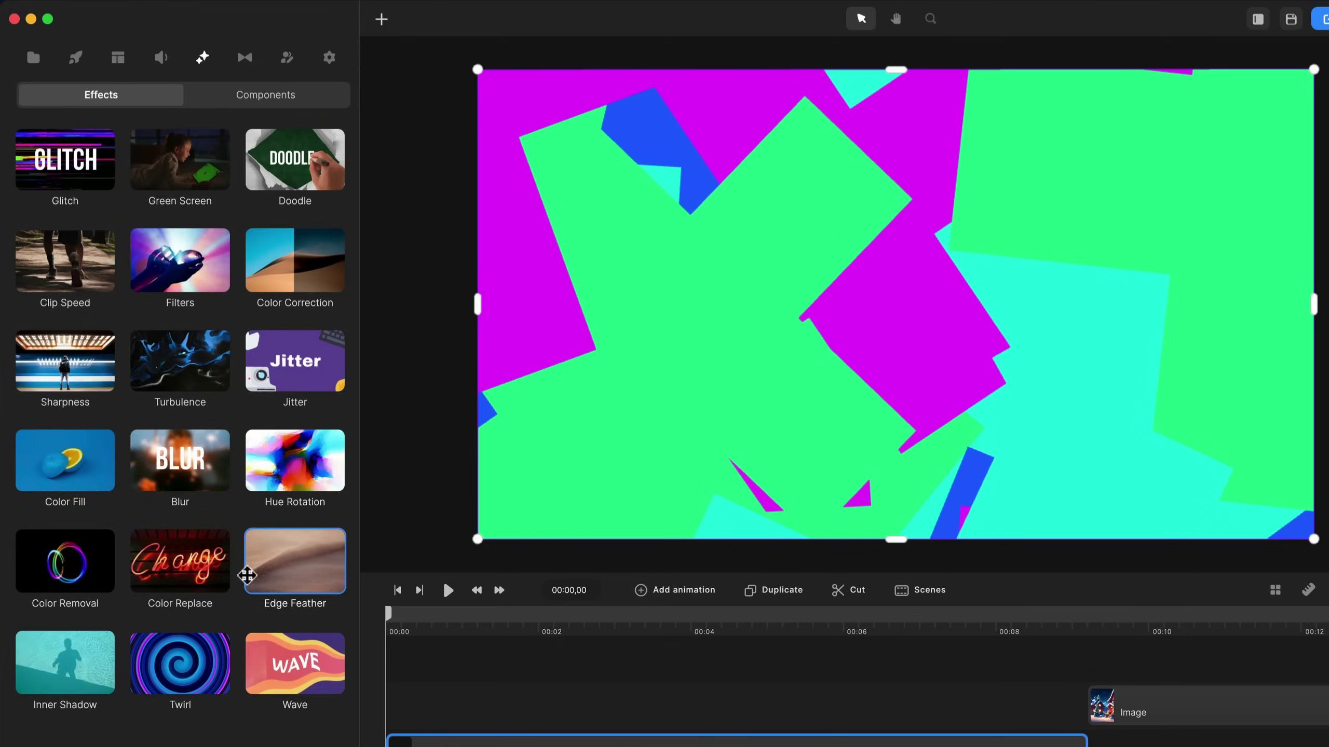
{"action": "left_click_drag", "start_coordinate": [180, 460], "coordinate": [476, 742]}
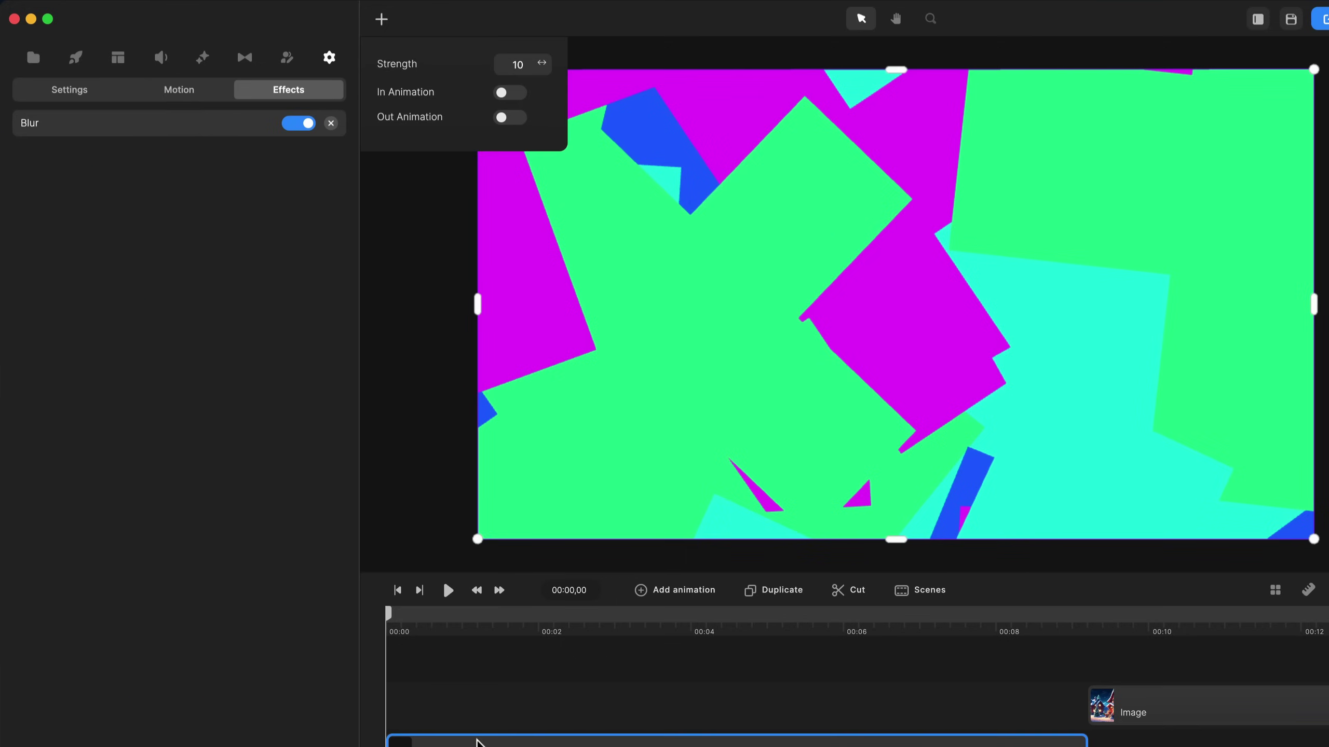
{"action": "left_click_drag", "start_coordinate": [554, 60], "coordinate": [560, 59]}
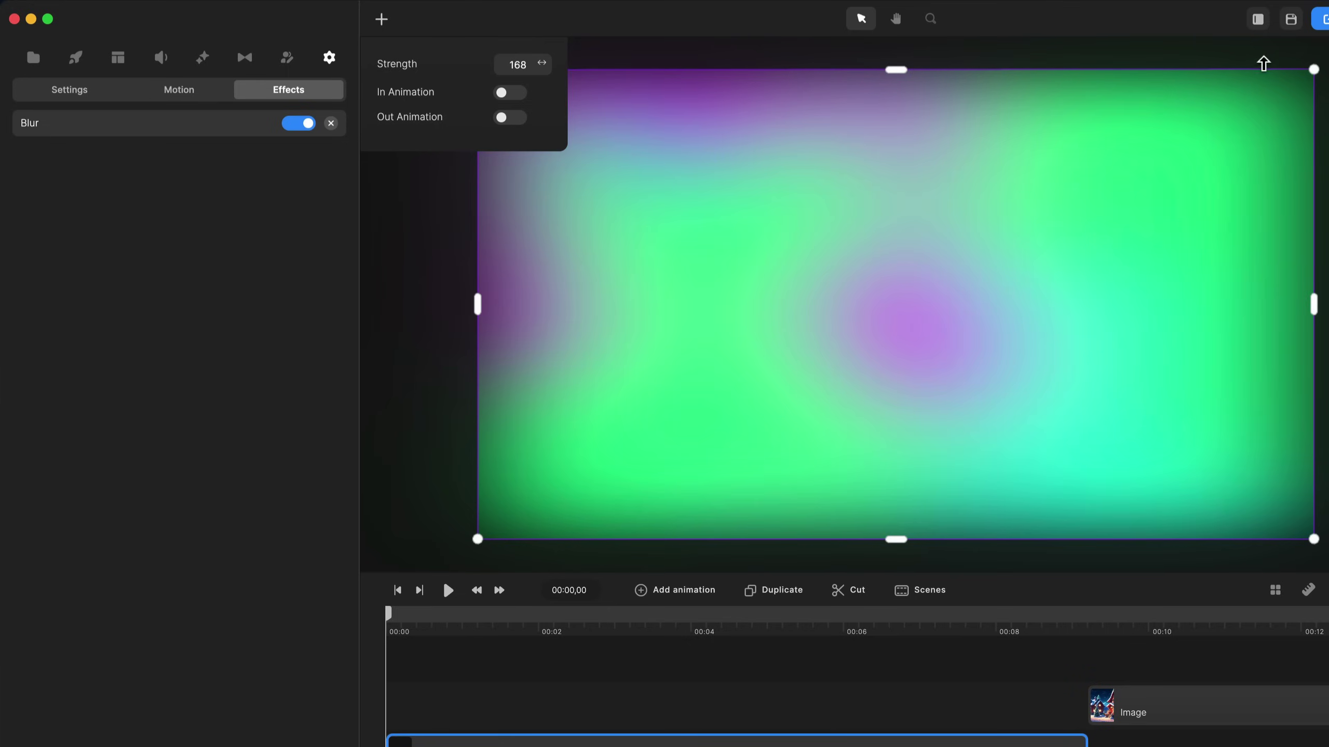
{"action": "left_click_drag", "start_coordinate": [1312, 68], "coordinate": [1326, 26]}
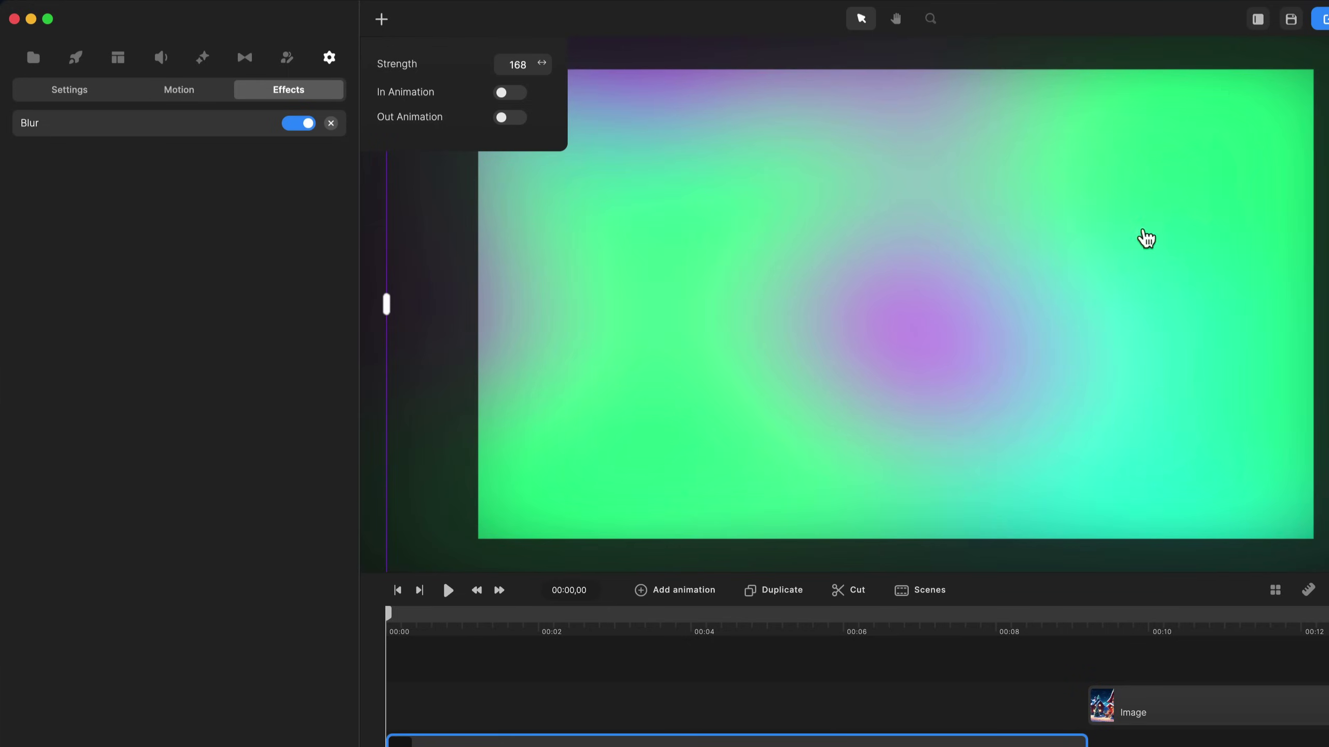
{"action": "key", "text": "h"}
{"action": "key", "text": "v"}
{"action": "key", "text": "space"}
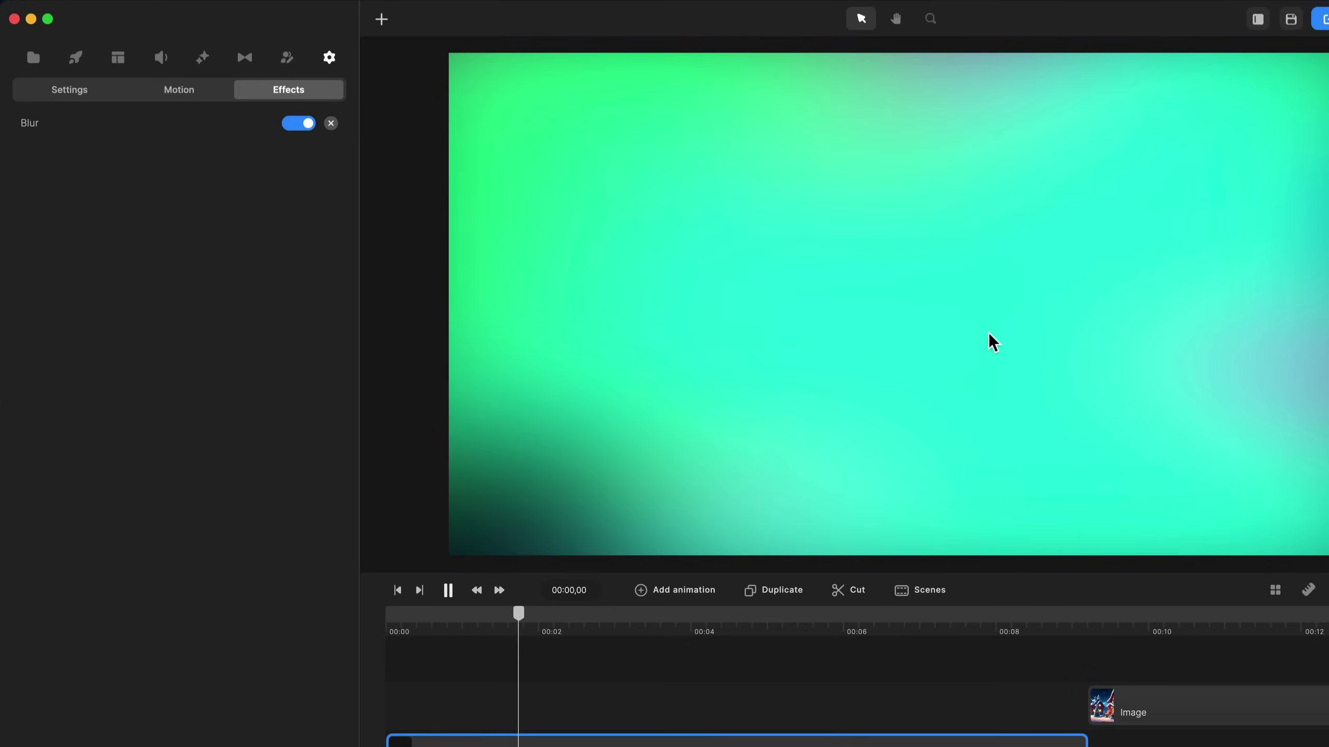
{"action": "key", "text": "space"}
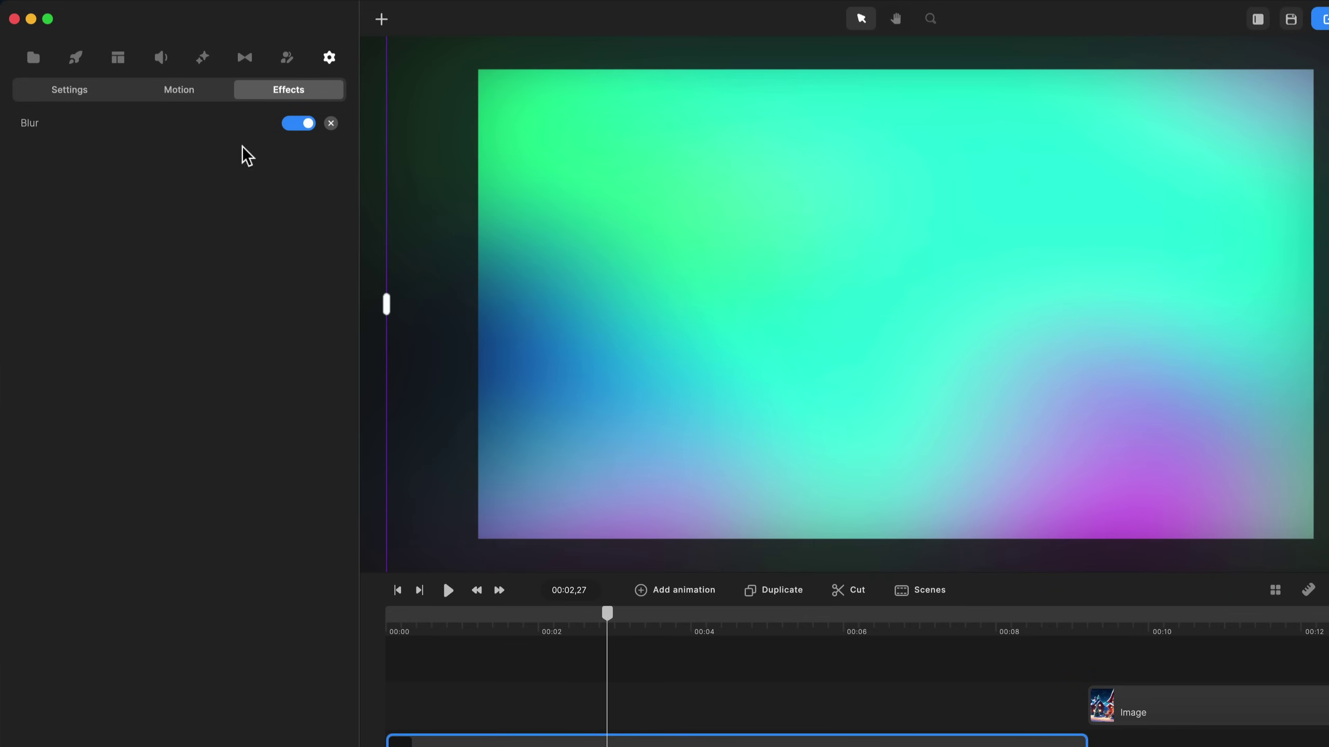
Change the magenta particle colour to blue 2594fc
{"action": "left_click", "coordinate": [182, 115]}
{"action": "left_click", "coordinate": [110, 93]}
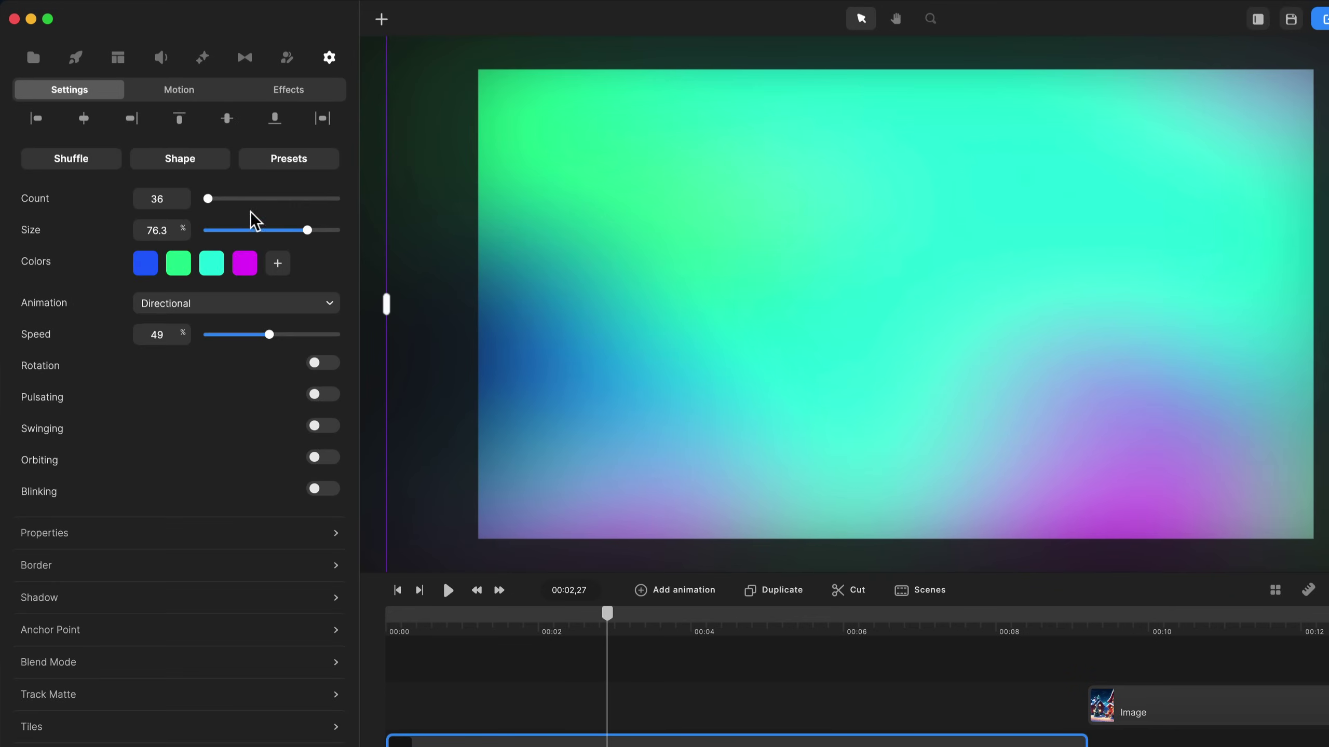
{"action": "left_click", "coordinate": [240, 272]}
{"action": "left_click_drag", "start_coordinate": [375, 465], "coordinate": [347, 468]}
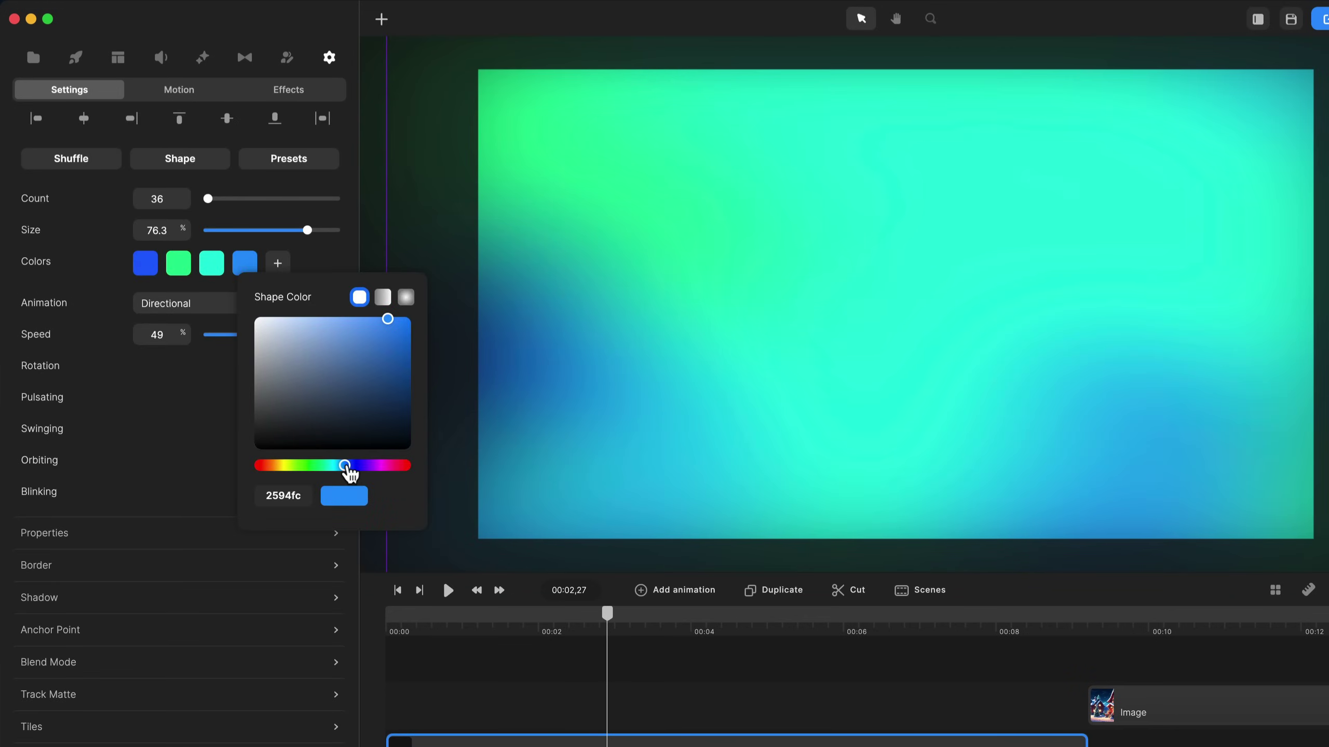
Make the green particle colour a fully saturated, bright 00ff37, then pick the first blue swatch to edit
{"action": "left_click", "coordinate": [187, 276]}
{"action": "left_click_drag", "start_coordinate": [329, 340], "coordinate": [365, 314]}
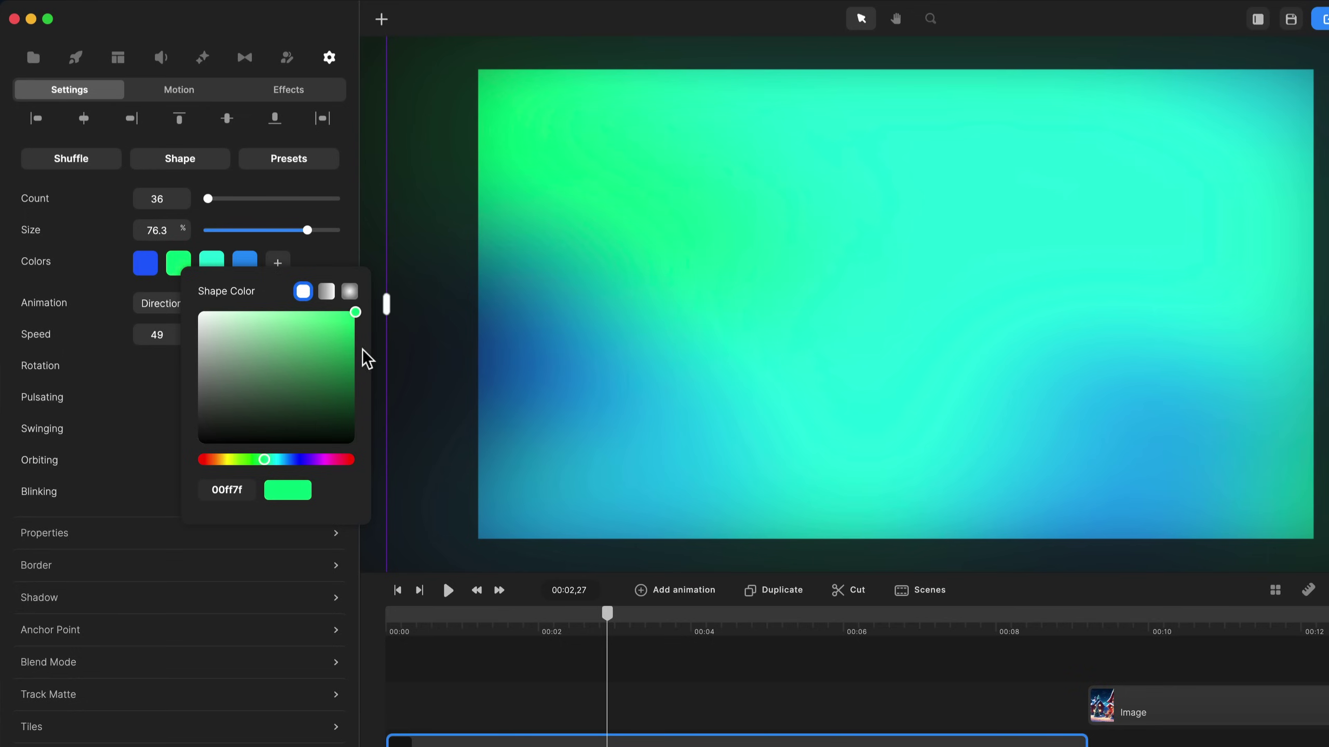
{"action": "left_click_drag", "start_coordinate": [266, 462], "coordinate": [201, 474]}
{"action": "left_click", "coordinate": [147, 270]}
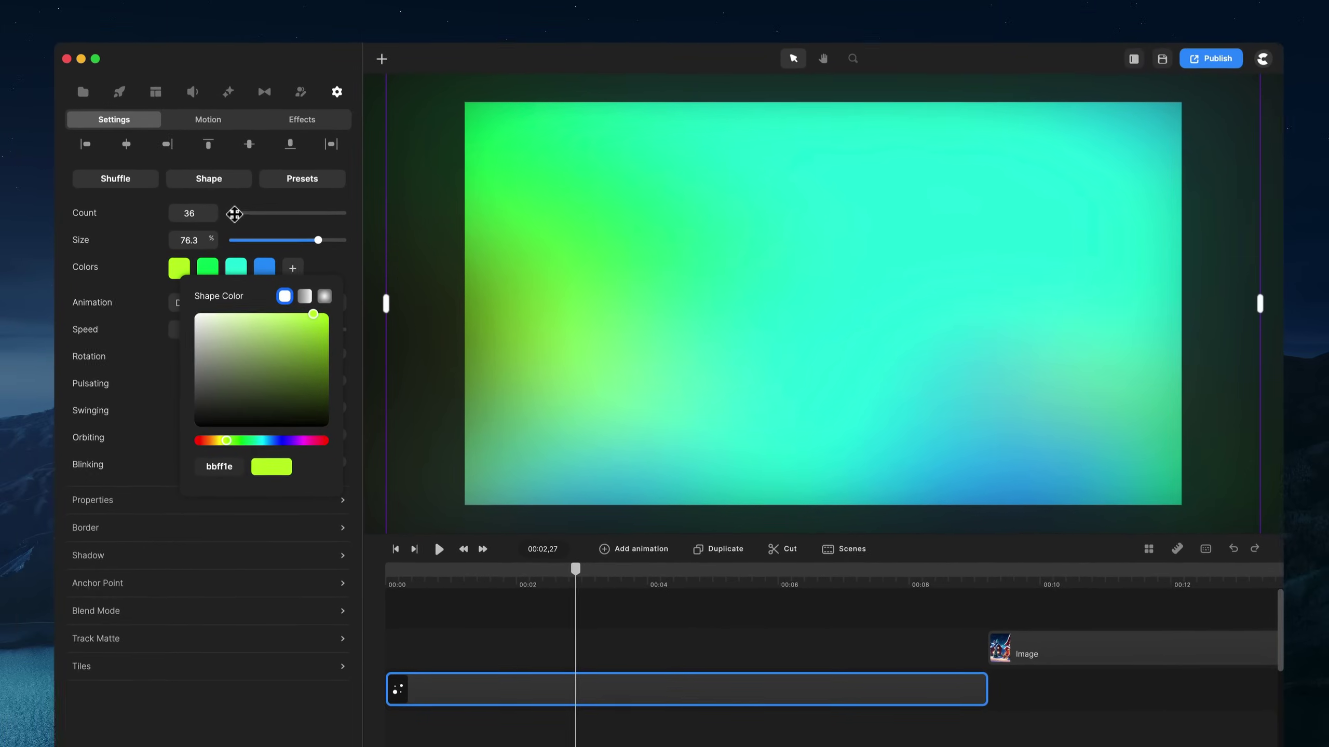
Enlarge the particles further and make them rotate at speed 8
{"action": "left_click_drag", "start_coordinate": [323, 242], "coordinate": [336, 242]}
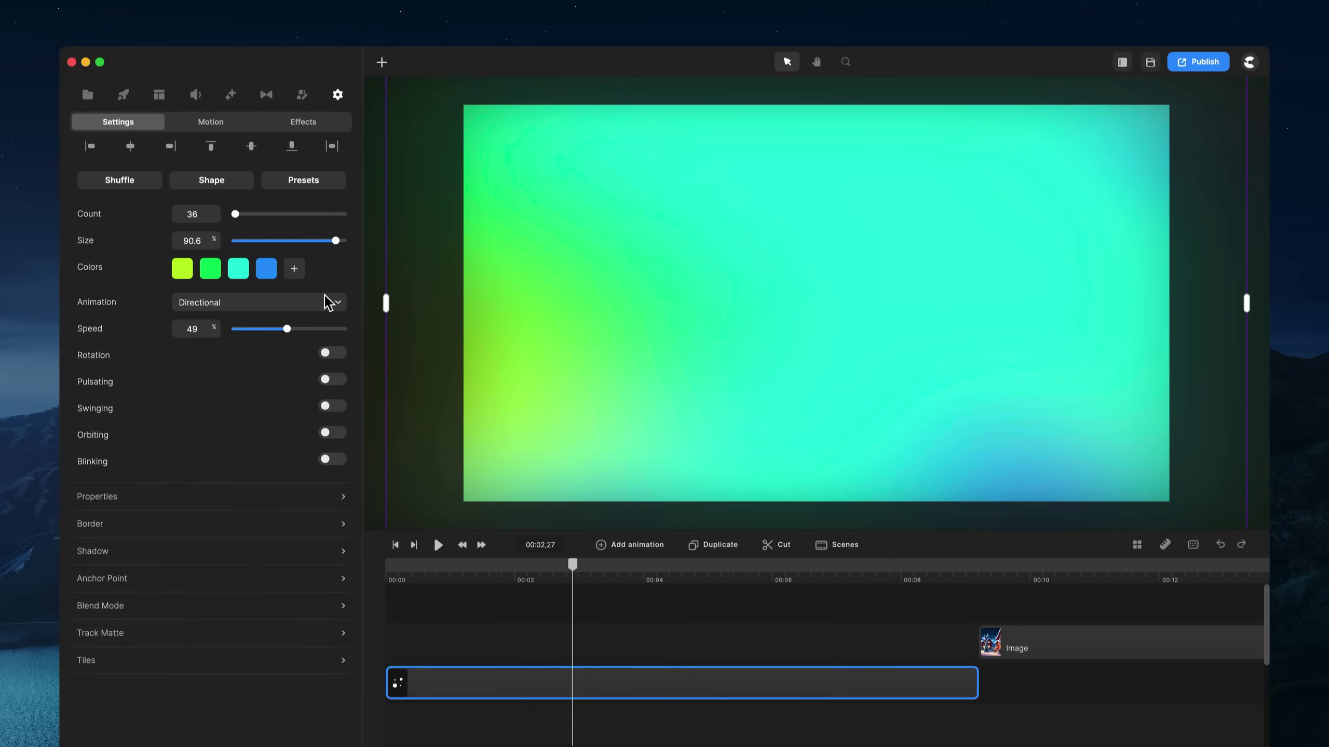
{"action": "key", "text": "space"}
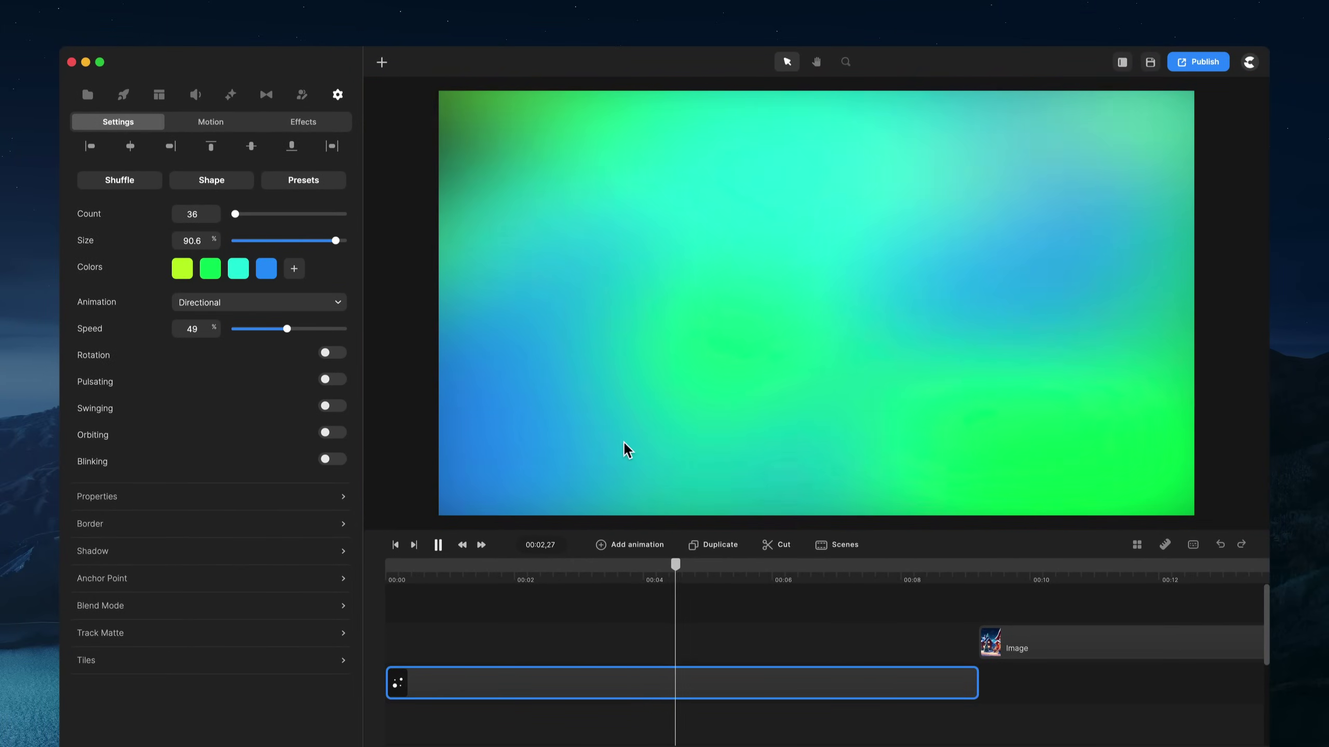
{"action": "key", "text": "space"}
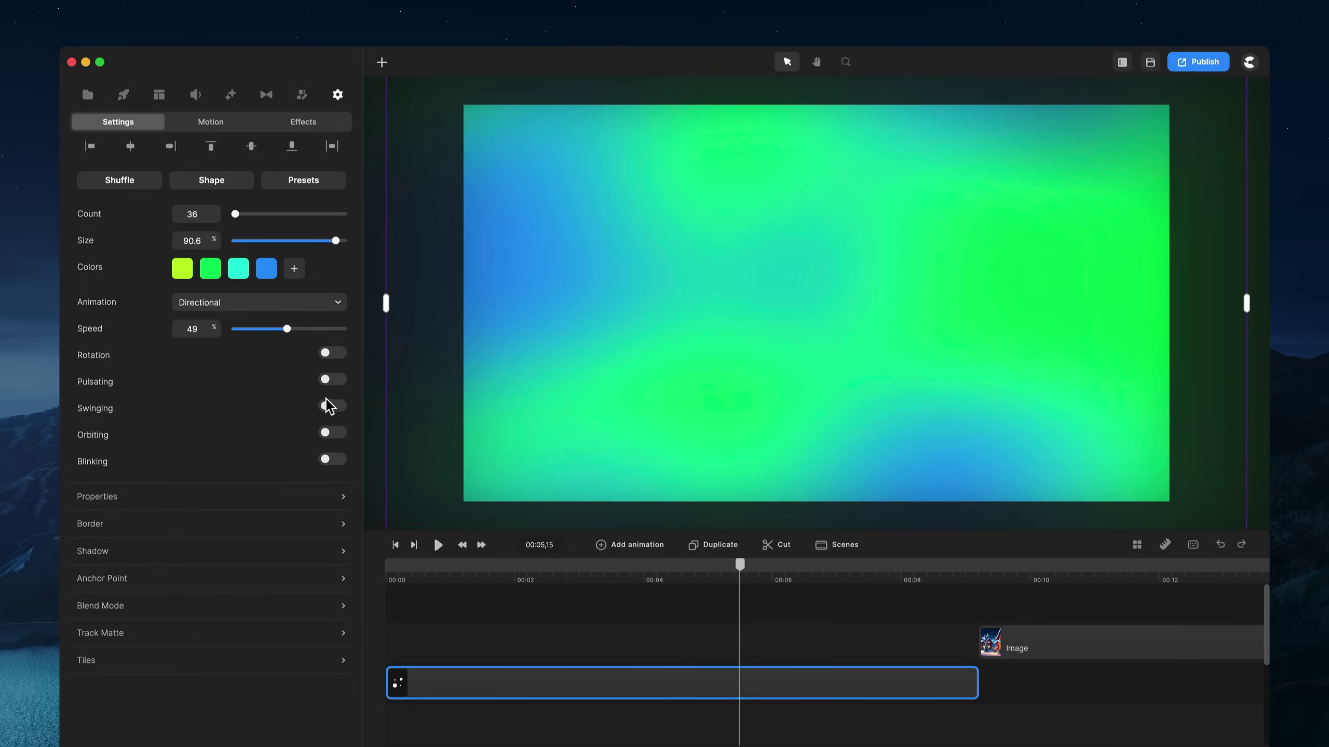
{"action": "left_click", "coordinate": [333, 354]}
{"action": "key", "text": "space"}
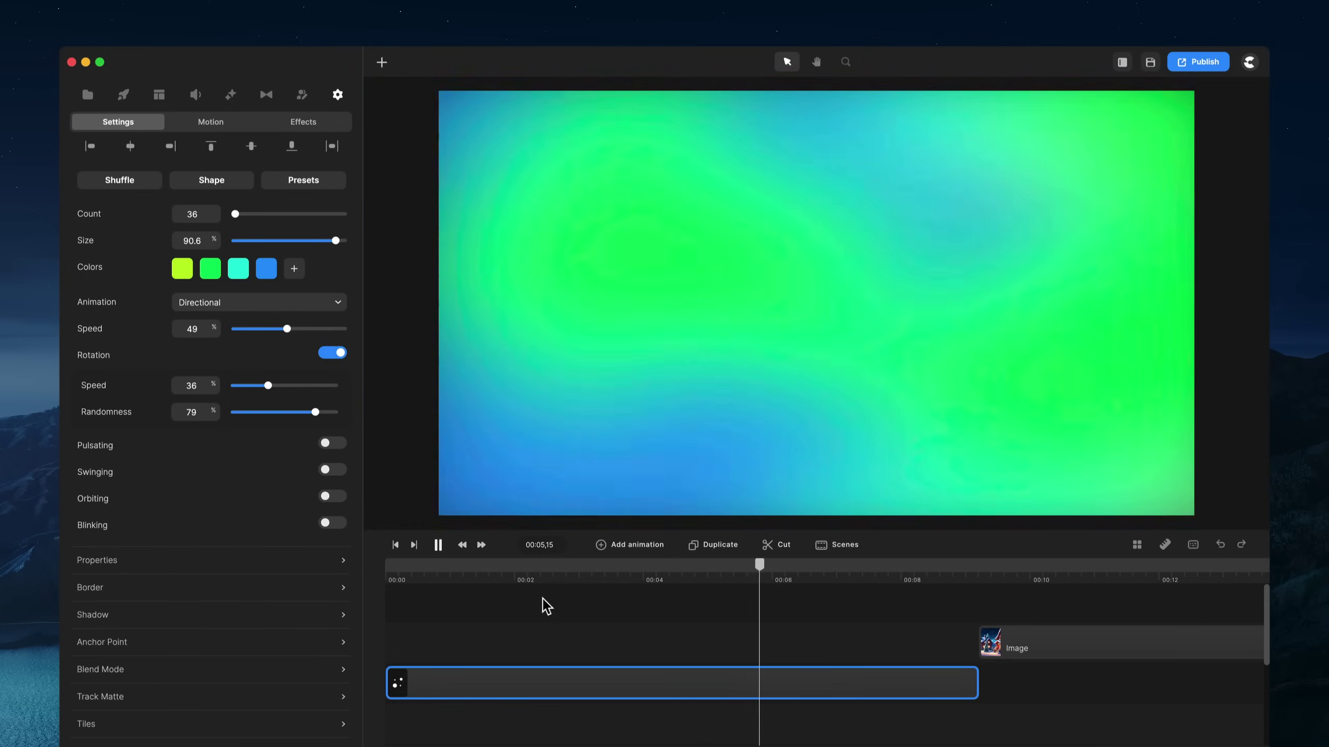
{"action": "key", "text": "space"}
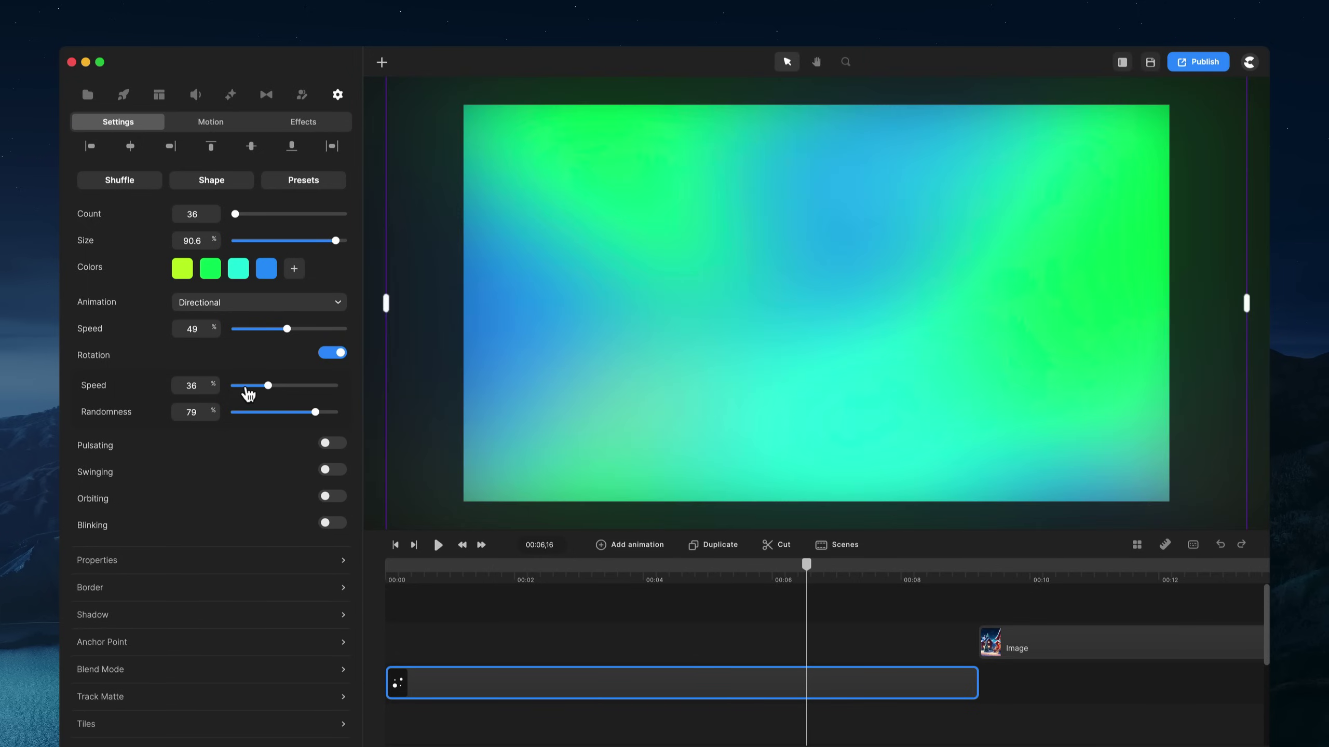
{"action": "left_click_drag", "start_coordinate": [246, 387], "coordinate": [238, 386]}
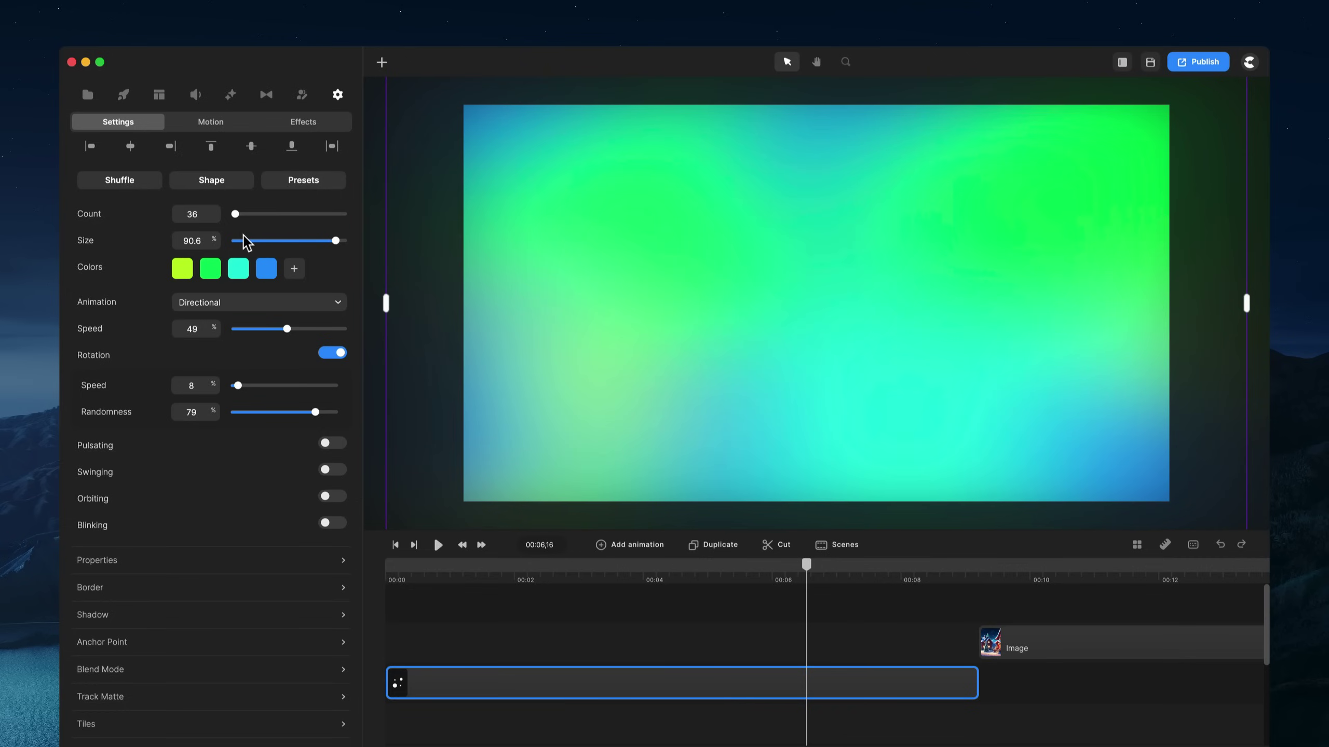
Slow the gradient animation speed to 9% and replay it from the start
{"action": "left_click", "coordinate": [242, 329]}
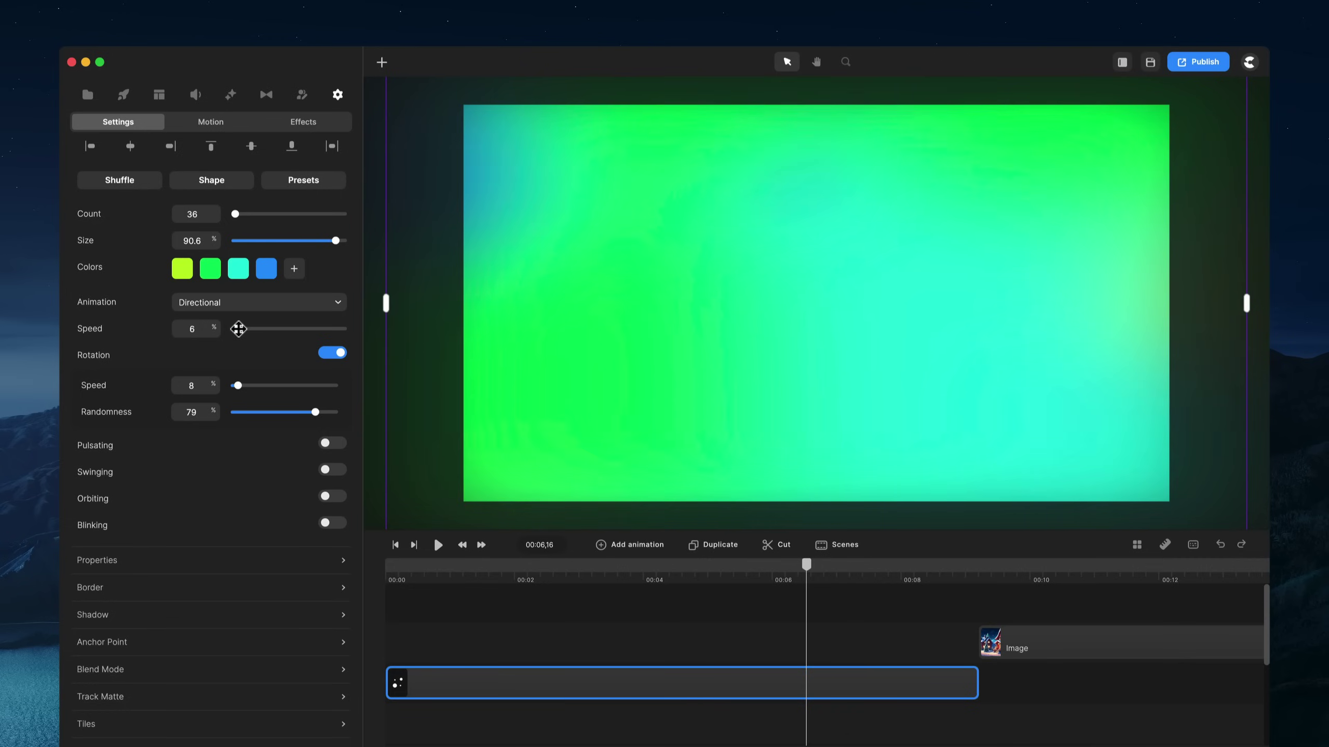
{"action": "left_click", "coordinate": [395, 547]}
{"action": "key", "text": "space"}
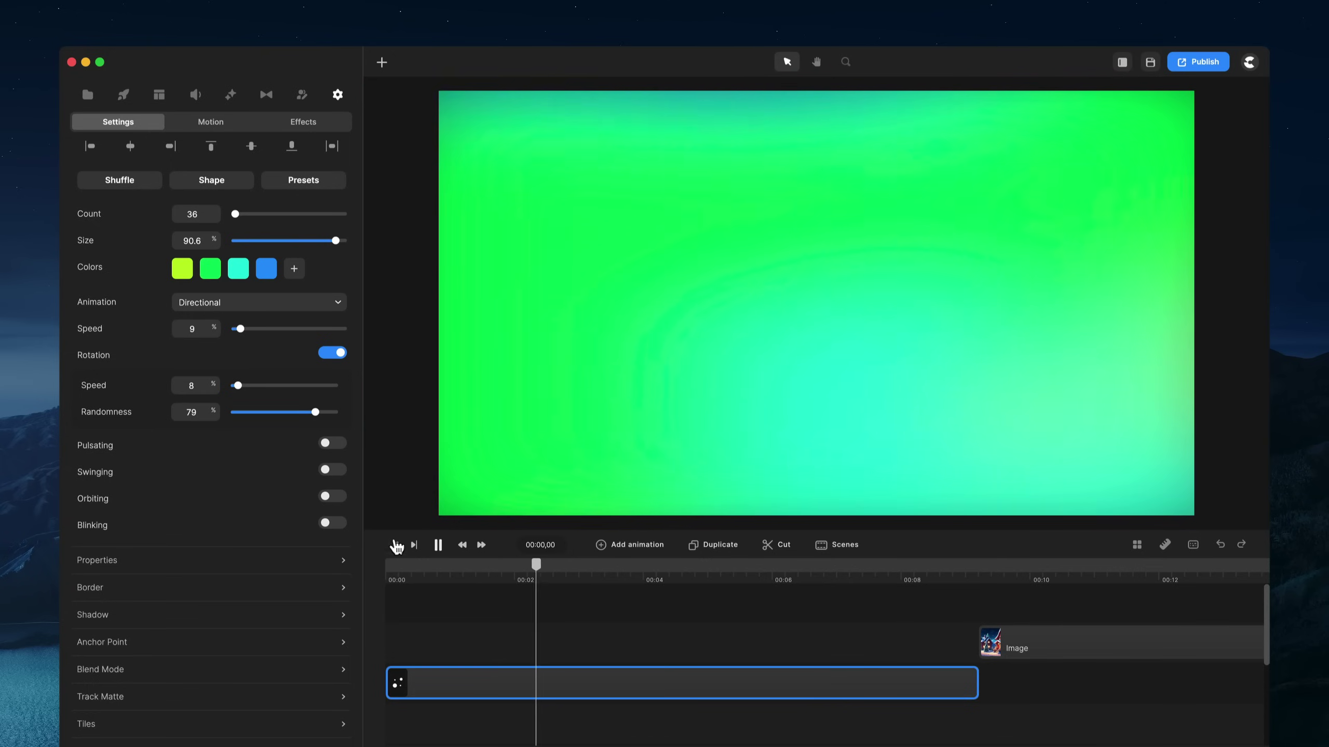
Recolour the first gradient colour to cyan 49ddff and the second to magenta
{"action": "key", "text": "space"}
{"action": "left_click", "coordinate": [181, 271]}
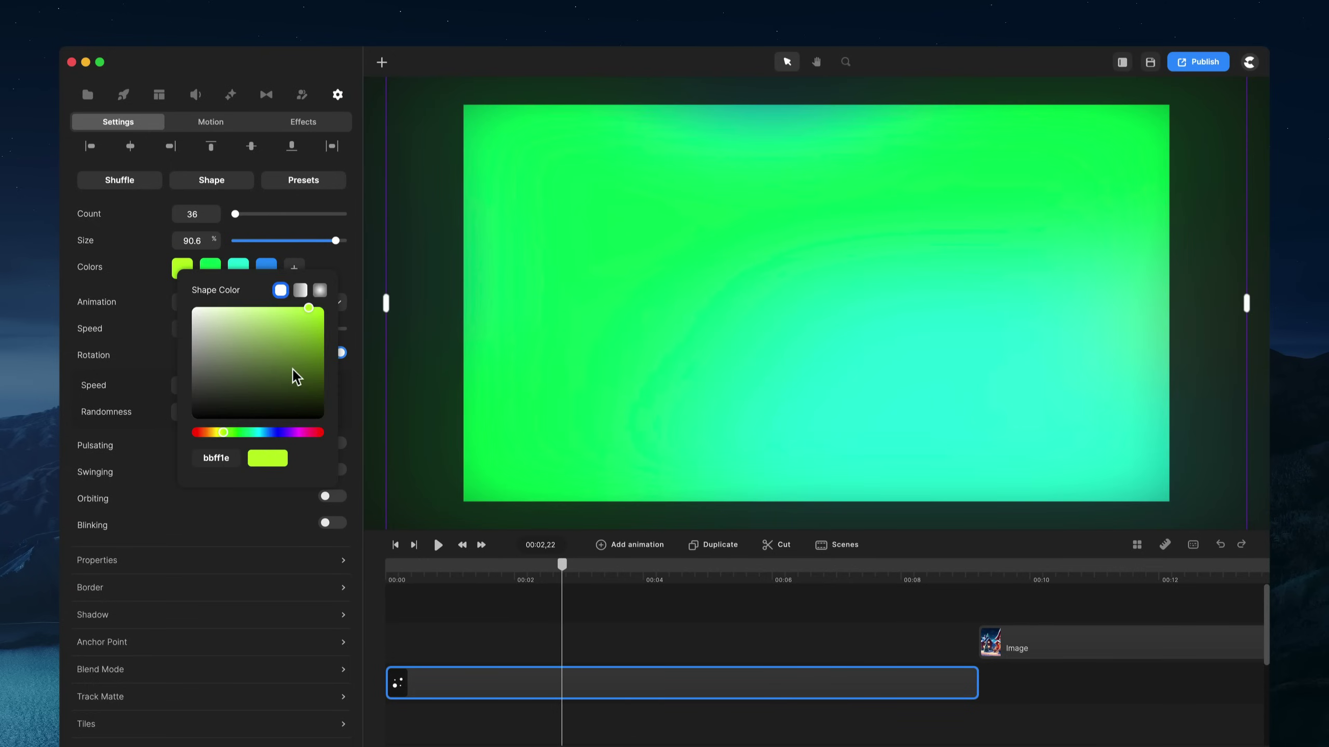
{"action": "left_click_drag", "start_coordinate": [271, 434], "coordinate": [263, 433]}
{"action": "left_click_drag", "start_coordinate": [276, 313], "coordinate": [287, 294]}
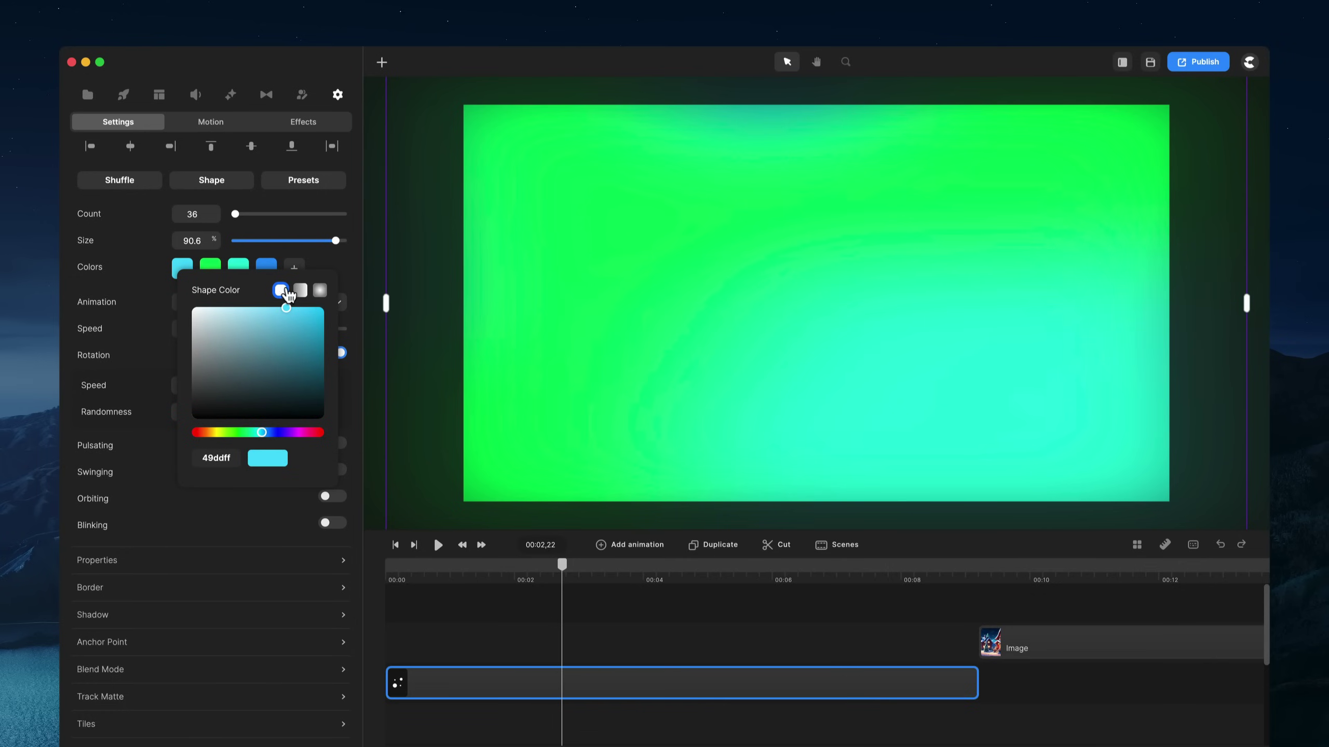
{"action": "left_click", "coordinate": [219, 267]}
{"action": "left_click", "coordinate": [315, 422]}
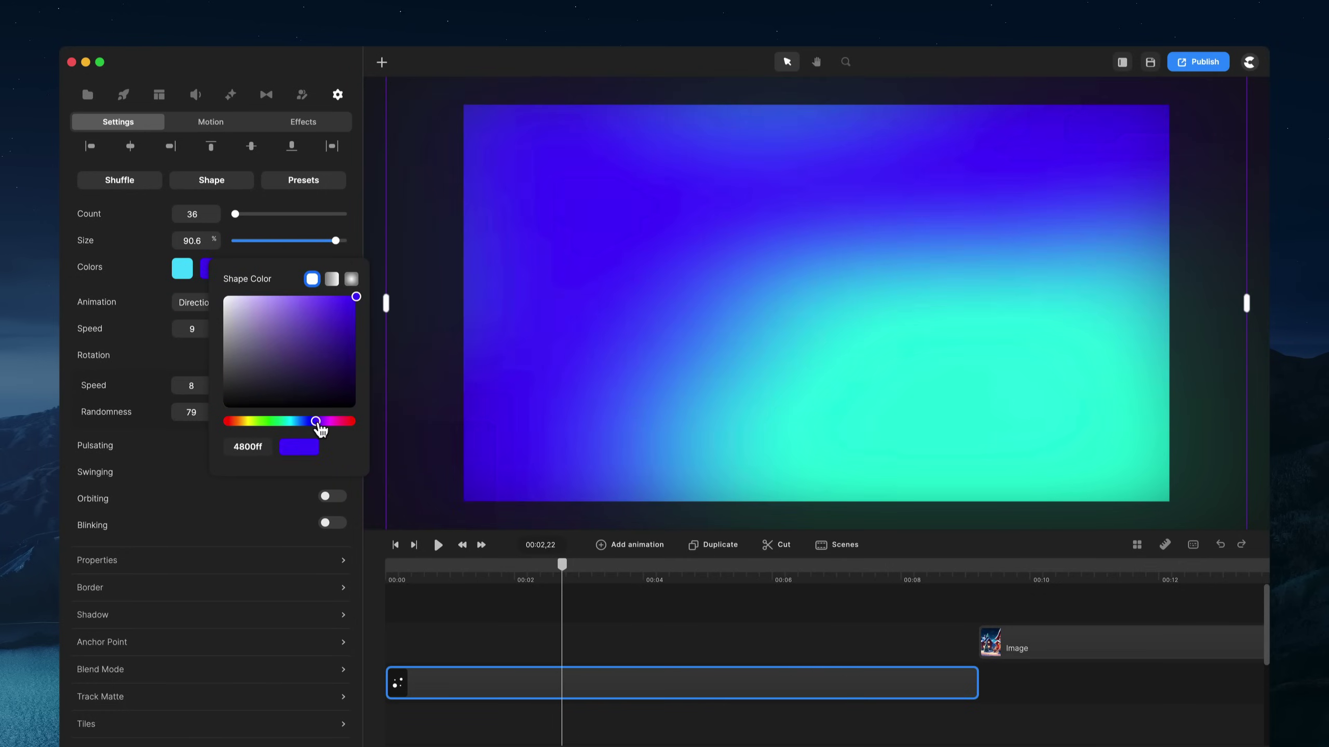
{"action": "left_click_drag", "start_coordinate": [320, 422], "coordinate": [328, 422]}
Delete the gradient particle clip and move the village image clip to 00:00
{"action": "key", "text": "space"}
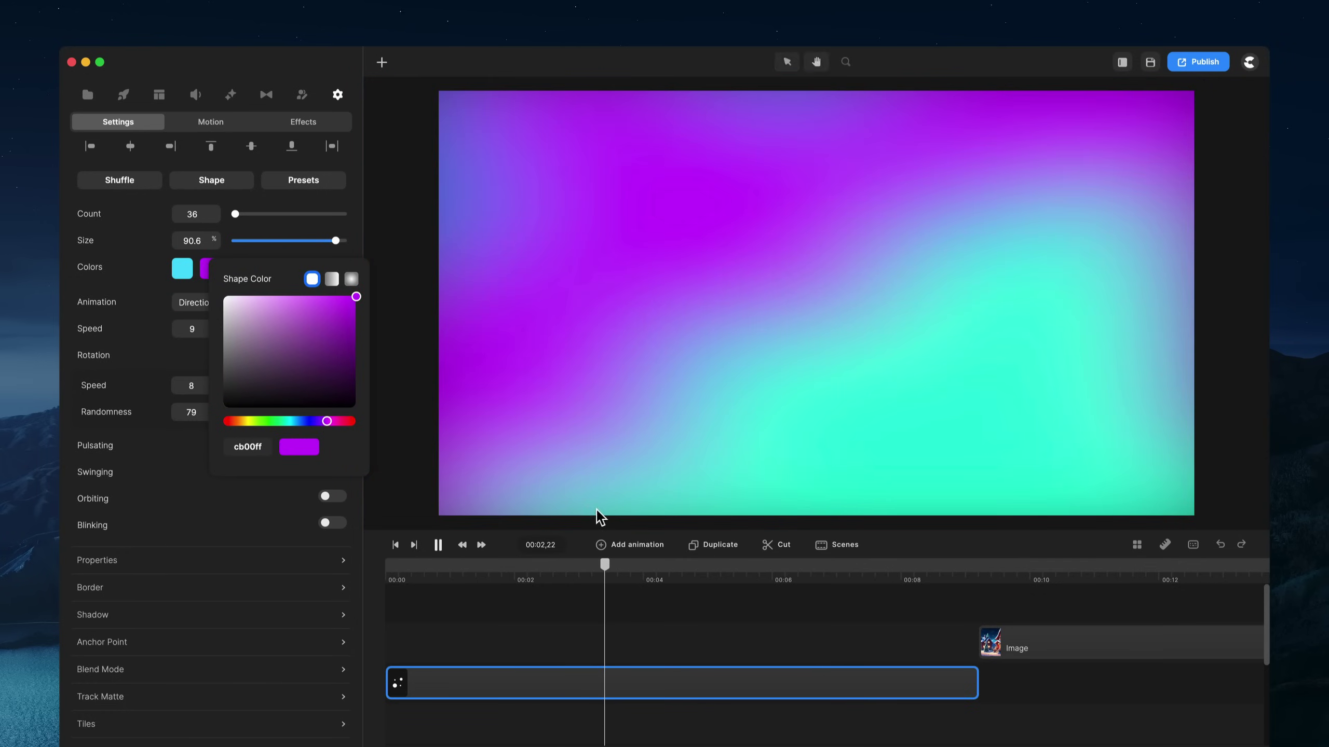
{"action": "key", "text": "space"}
{"action": "key", "text": "Delete"}
{"action": "left_click_drag", "start_coordinate": [1021, 657], "coordinate": [409, 634]}
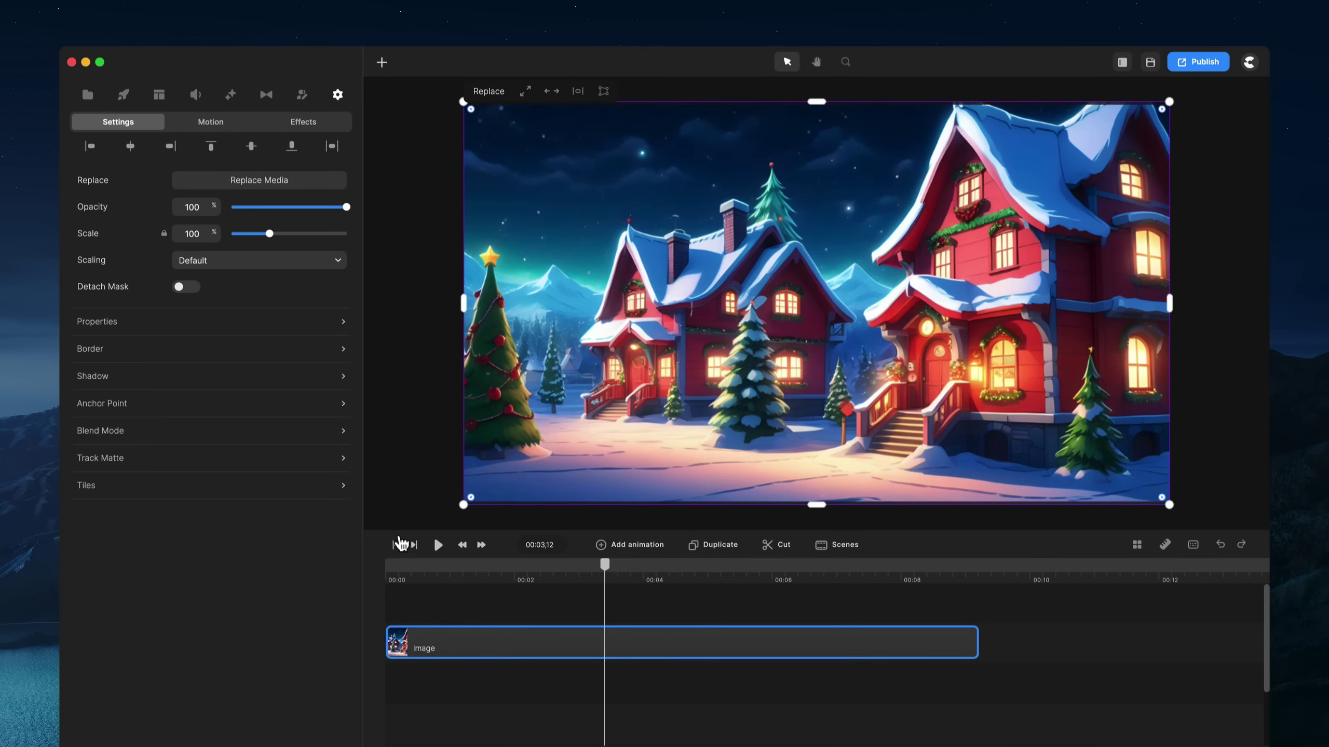
Add a Particles component to the timeline and stretch it to the image clip's length
{"action": "left_click", "coordinate": [396, 544]}
{"action": "left_click", "coordinate": [236, 96]}
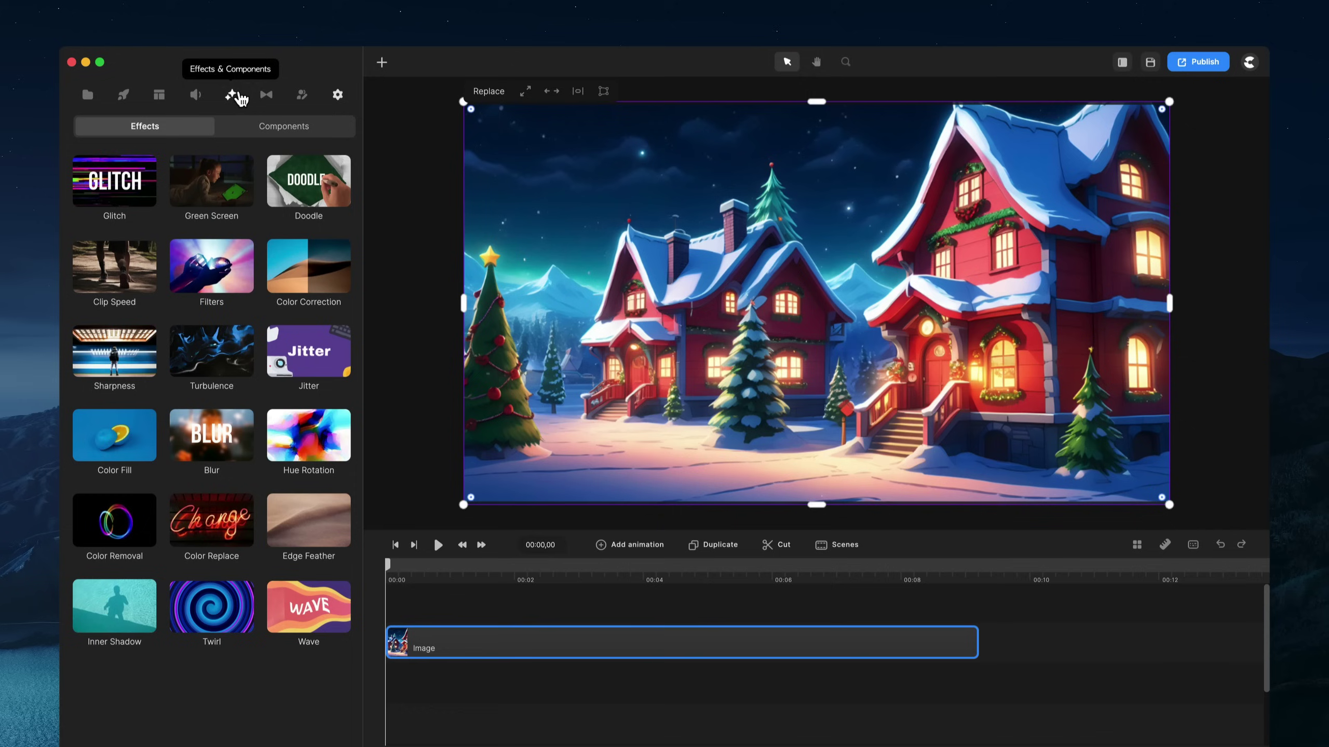
{"action": "left_click", "coordinate": [284, 126]}
{"action": "left_click_drag", "start_coordinate": [309, 270], "coordinate": [404, 587]}
{"action": "left_click_drag", "start_coordinate": [713, 647], "coordinate": [977, 654]}
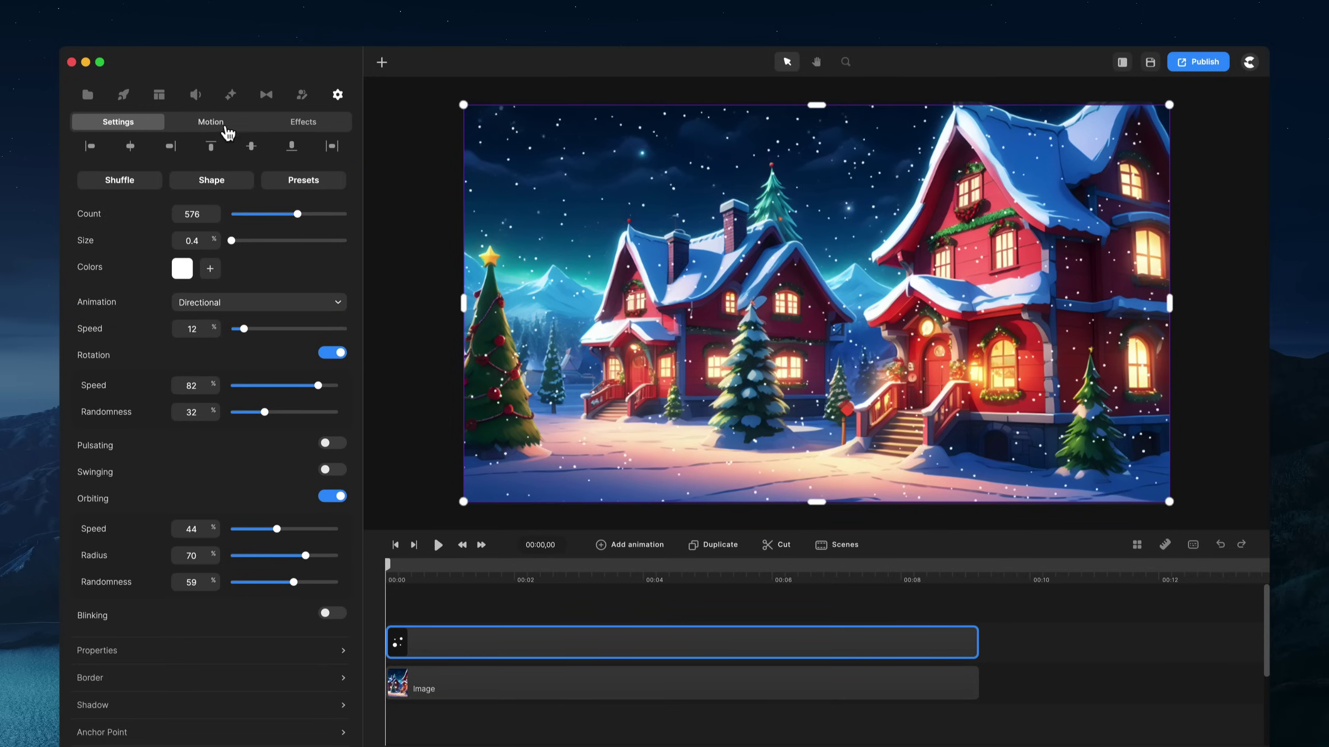
Apply an Edge Feather effect at strength 1 to the snow layer
{"action": "left_click", "coordinate": [230, 96]}
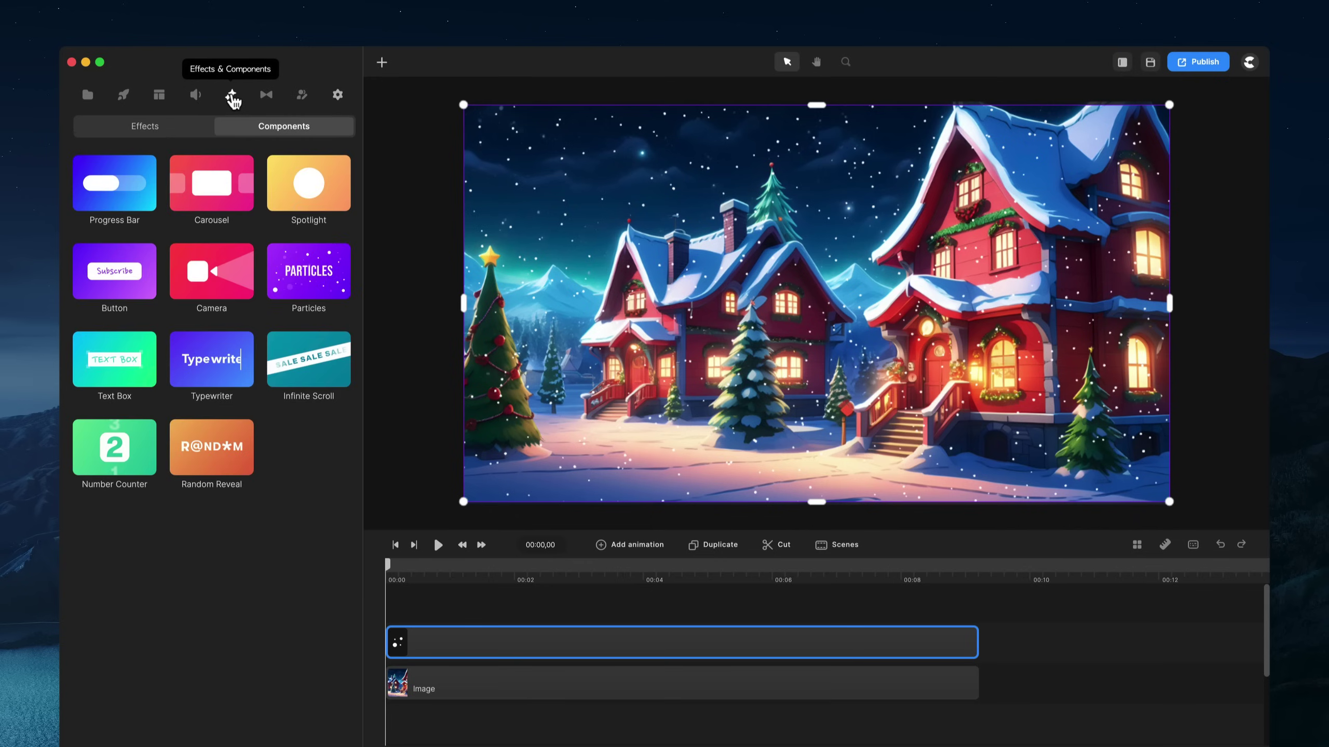
{"action": "left_click", "coordinate": [172, 127]}
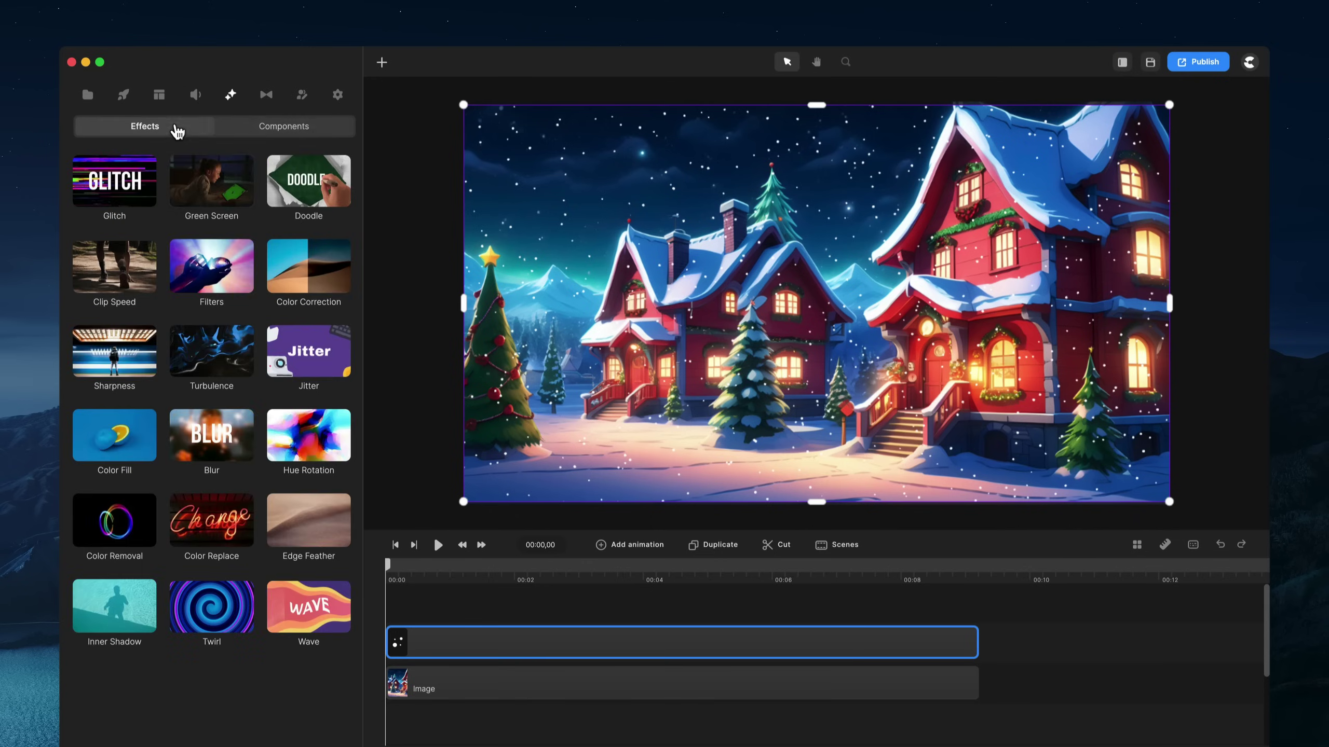
{"action": "left_click_drag", "start_coordinate": [302, 516], "coordinate": [442, 643]}
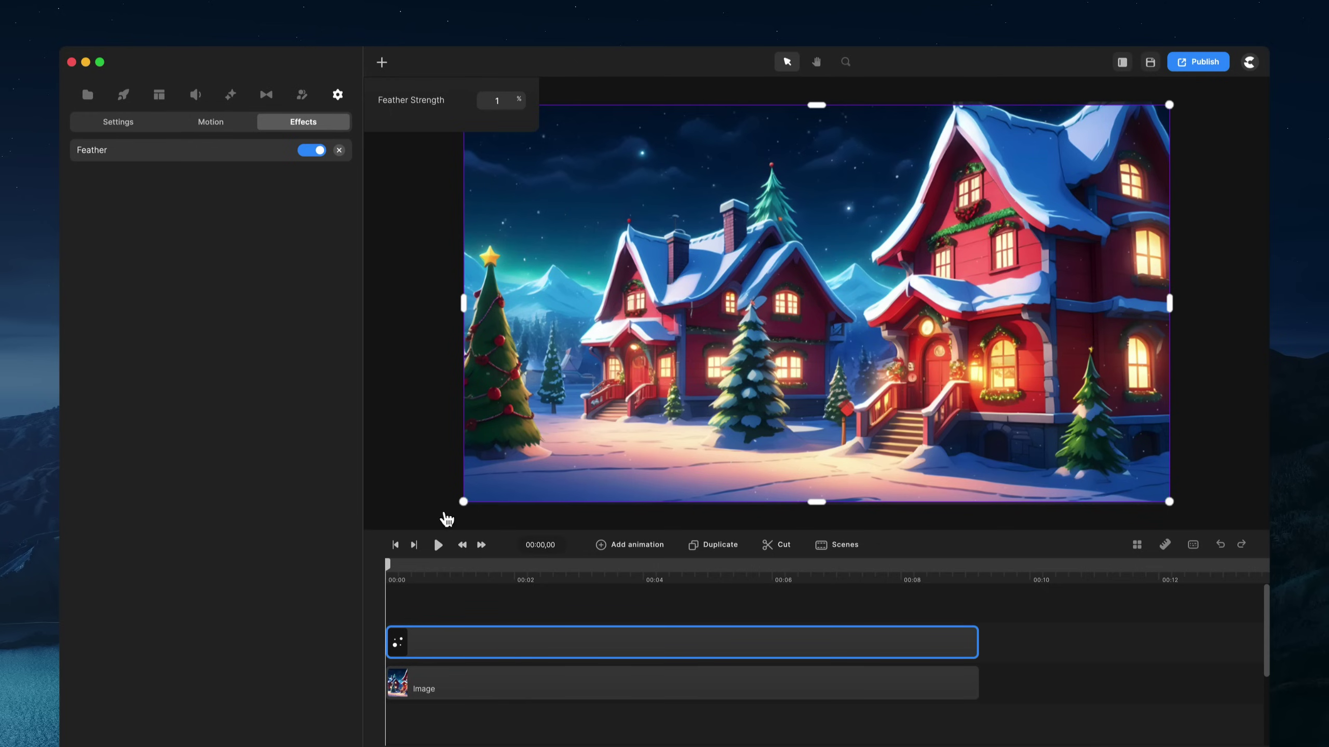
Set the snowflake size to 0.6 and preview the snowfall
{"action": "left_click", "coordinate": [135, 124]}
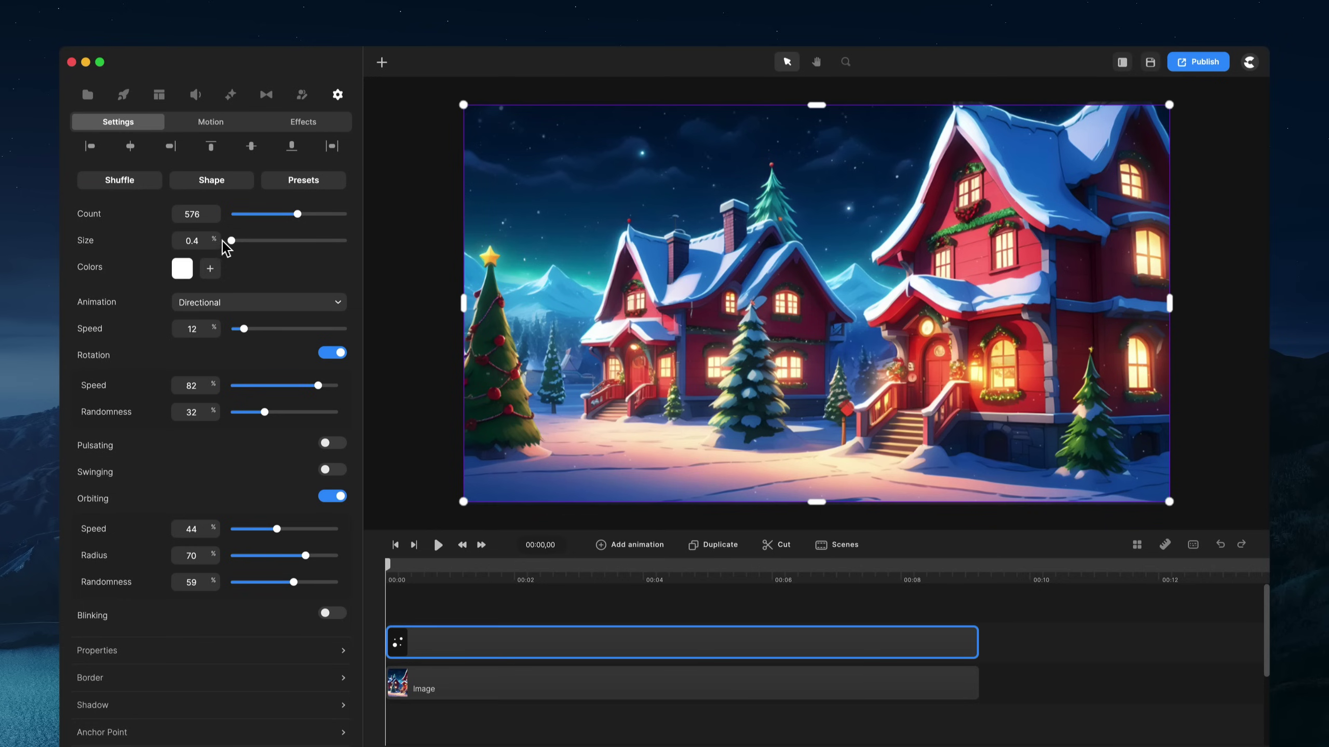
{"action": "left_click_drag", "start_coordinate": [217, 241], "coordinate": [218, 241]}
{"action": "key", "text": "space"}
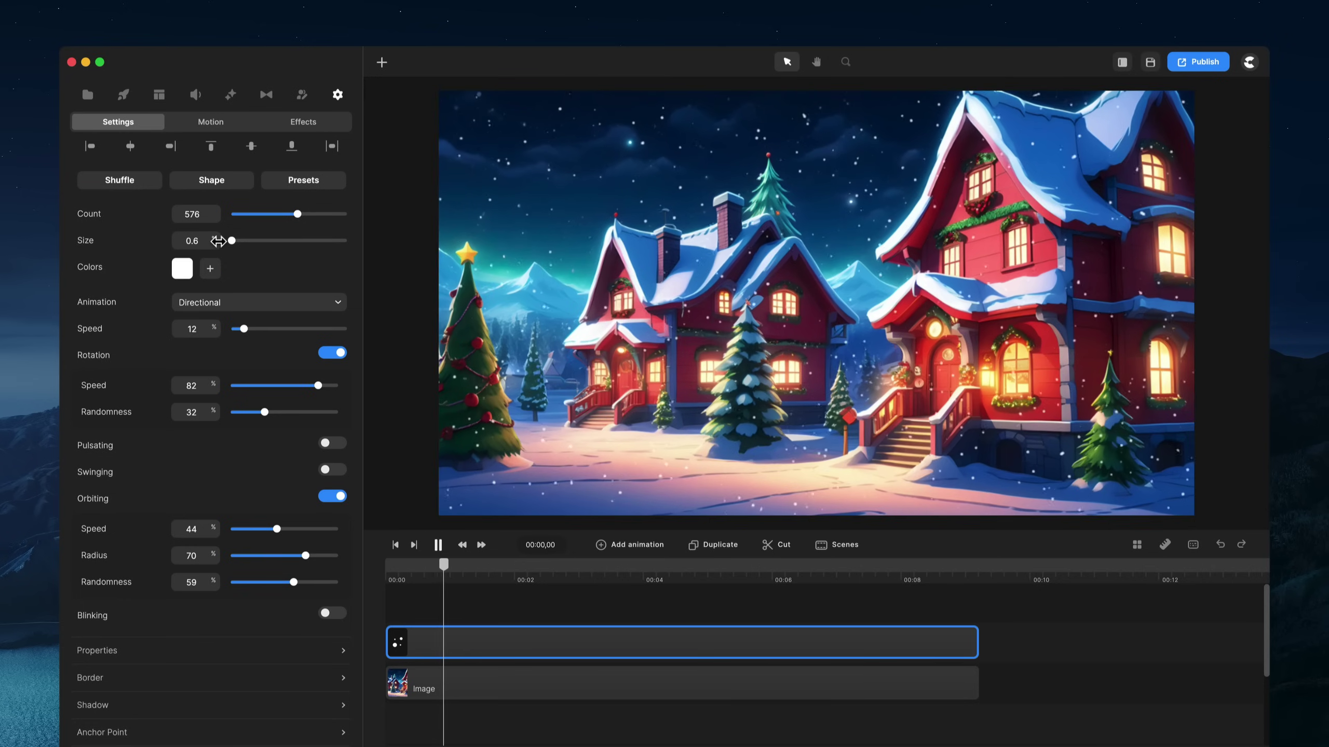
{"action": "key", "text": "space"}
Duplicate the snow layer and give the copy a flake size of 0.8
{"action": "key", "text": "super+d"}
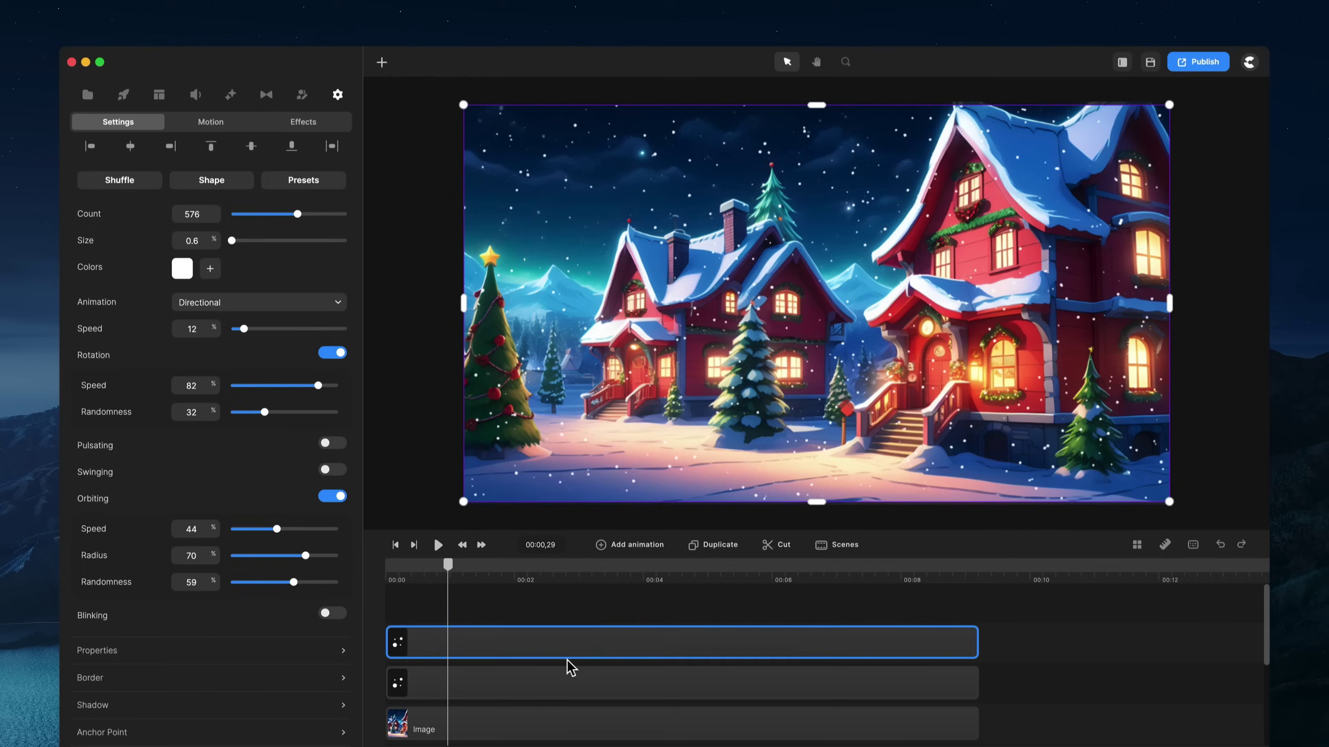
{"action": "left_click", "coordinate": [565, 689]}
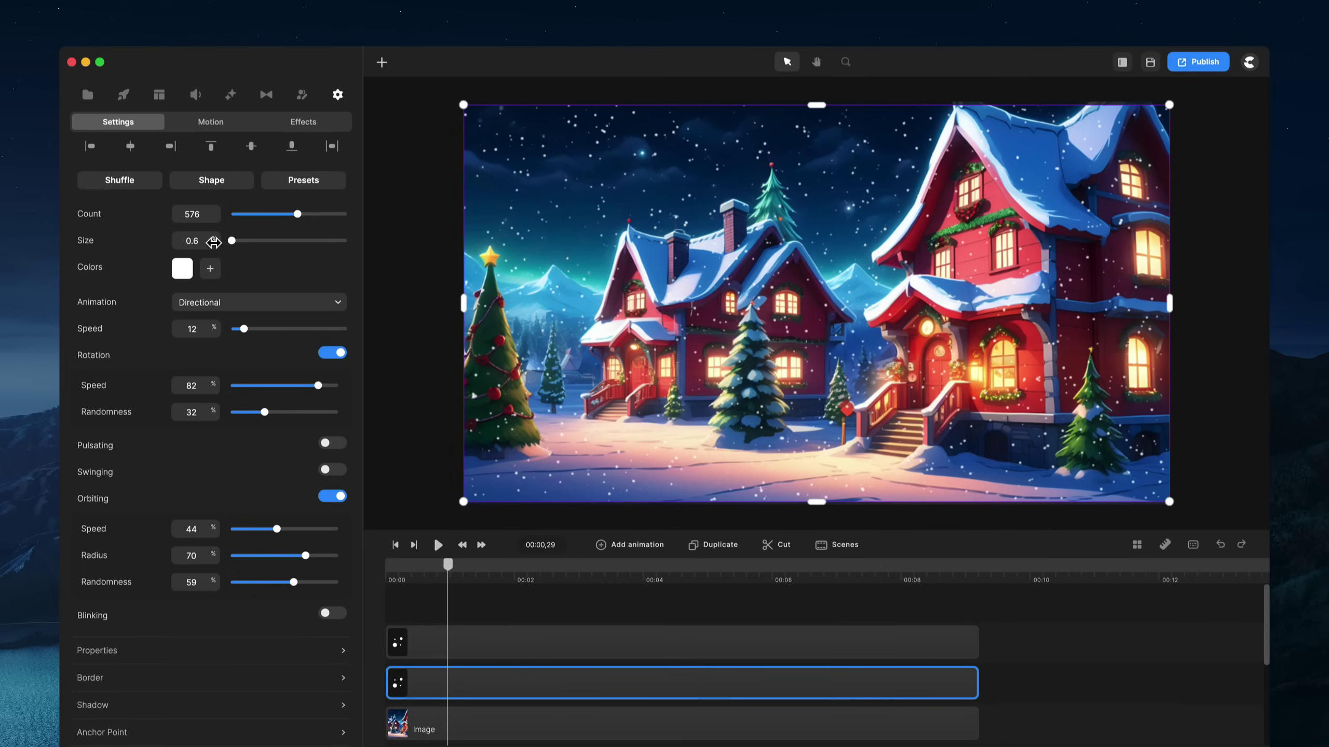
{"action": "left_click_drag", "start_coordinate": [213, 242], "coordinate": [214, 242]}
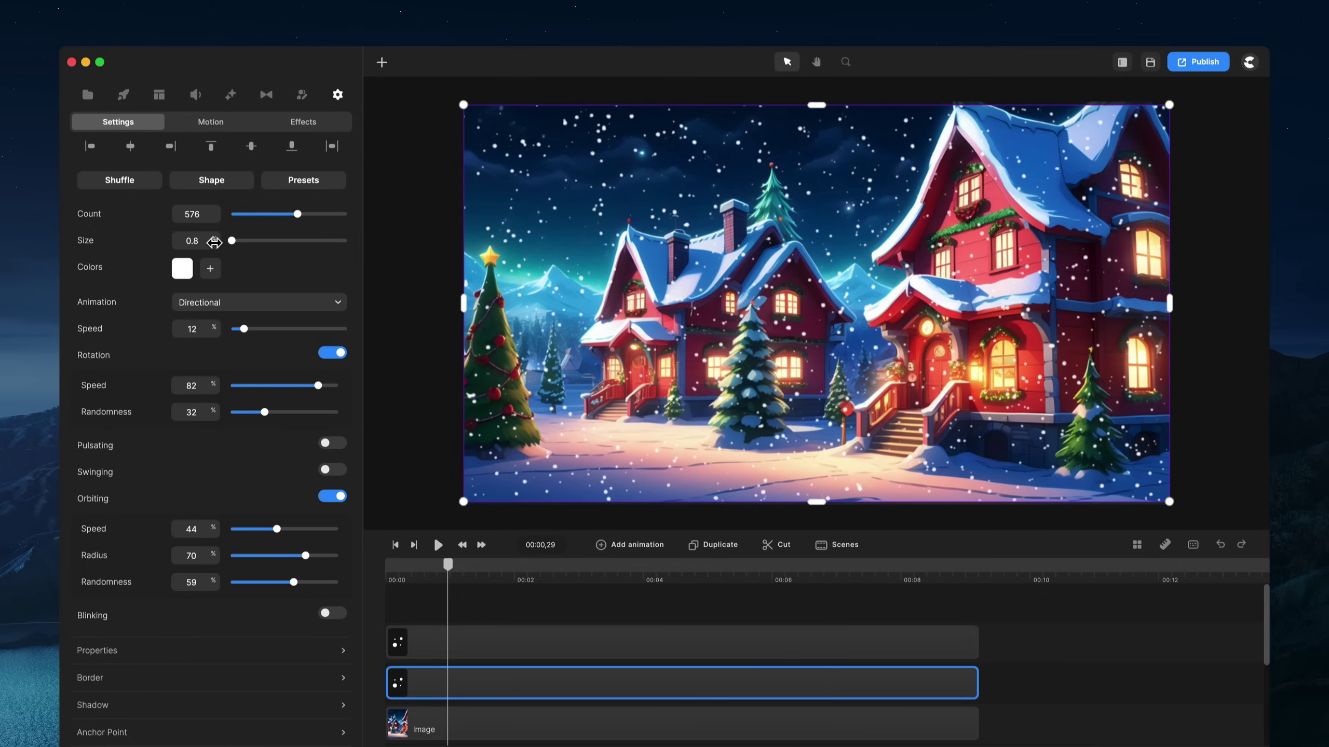
Switch the duplicate snow layer's particles to an irregular, drop-like blob shape
{"action": "left_click", "coordinate": [245, 184]}
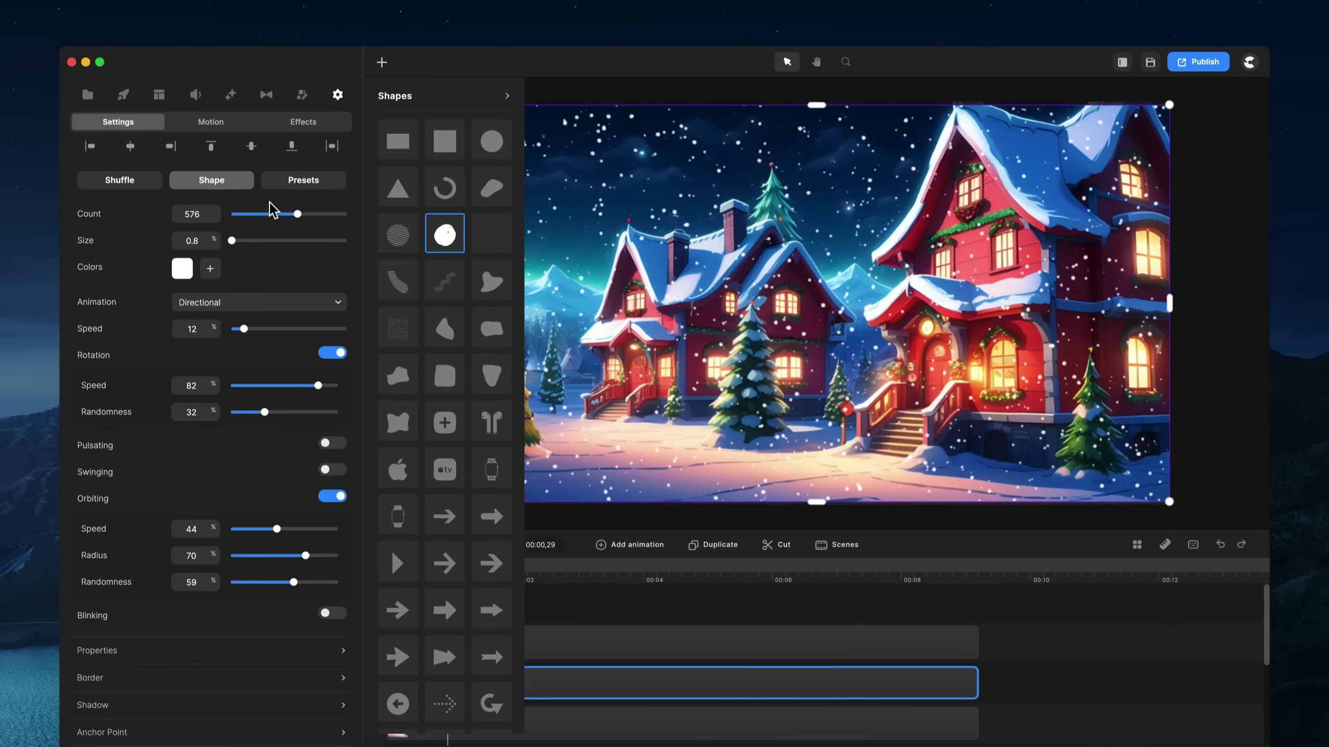
{"action": "left_click", "coordinate": [445, 335]}
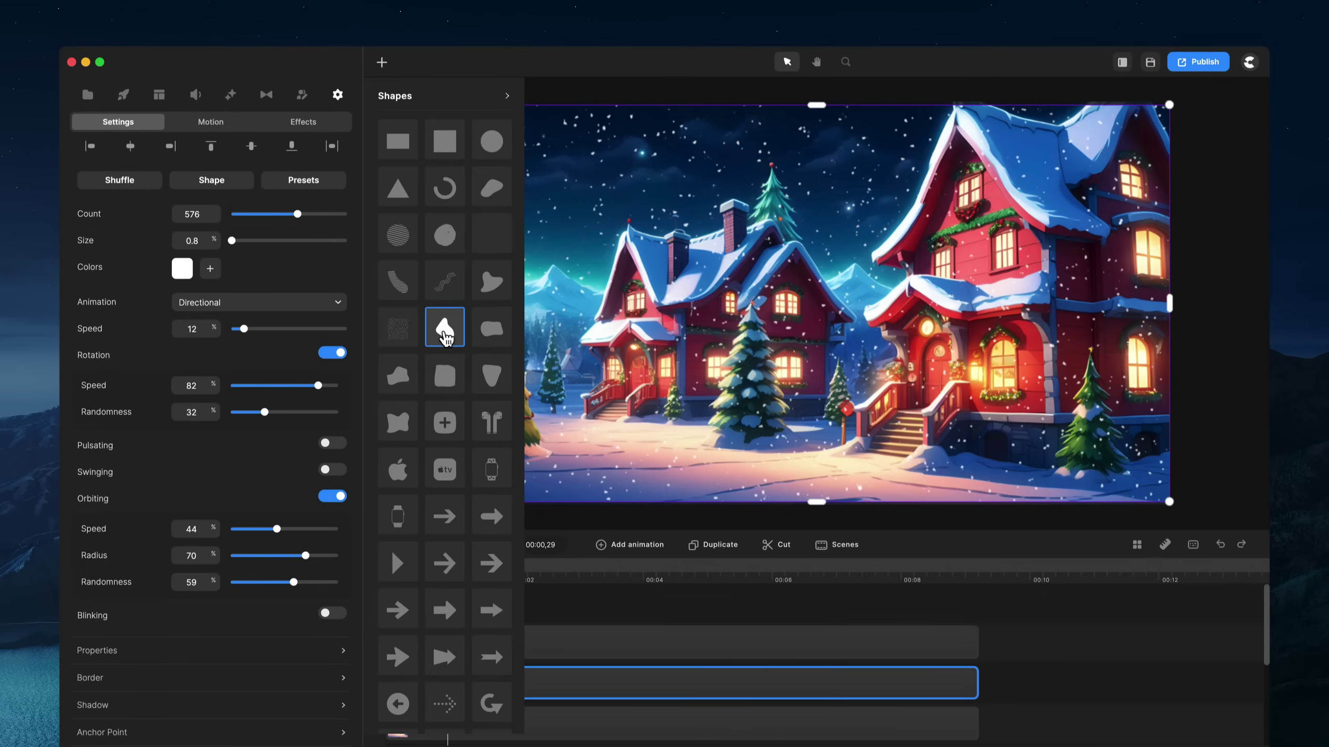
{"action": "left_click", "coordinate": [650, 607]}
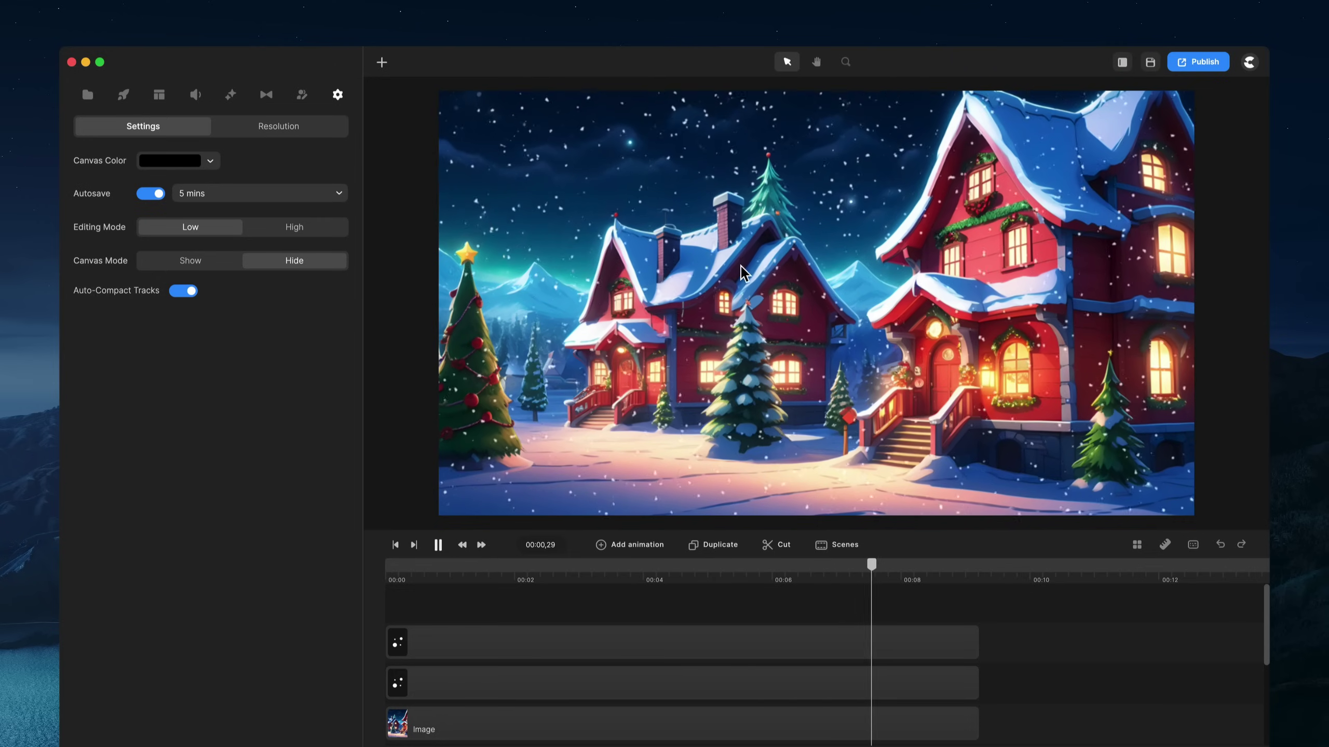
Stop the preview and show the Components list in the Effects & Components library
{"action": "key", "text": "space"}
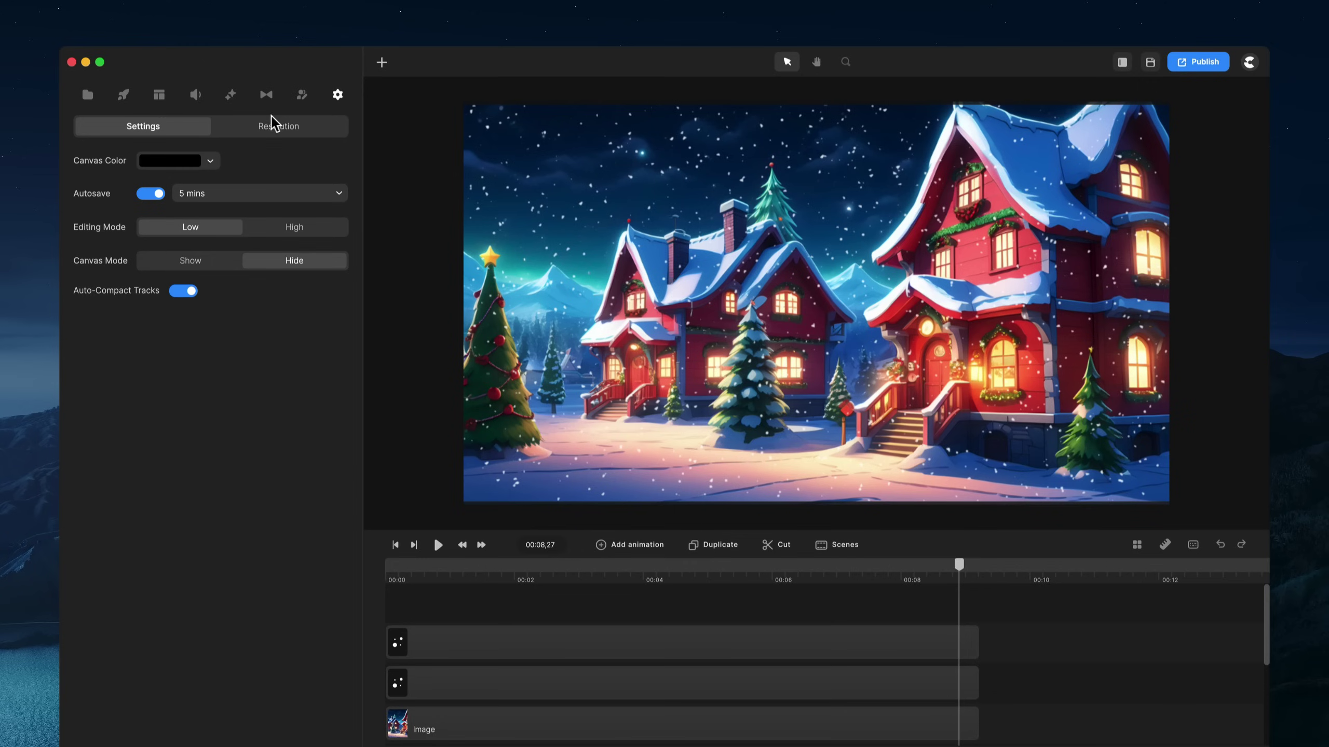
{"action": "left_click", "coordinate": [230, 94]}
{"action": "left_click", "coordinate": [281, 128]}
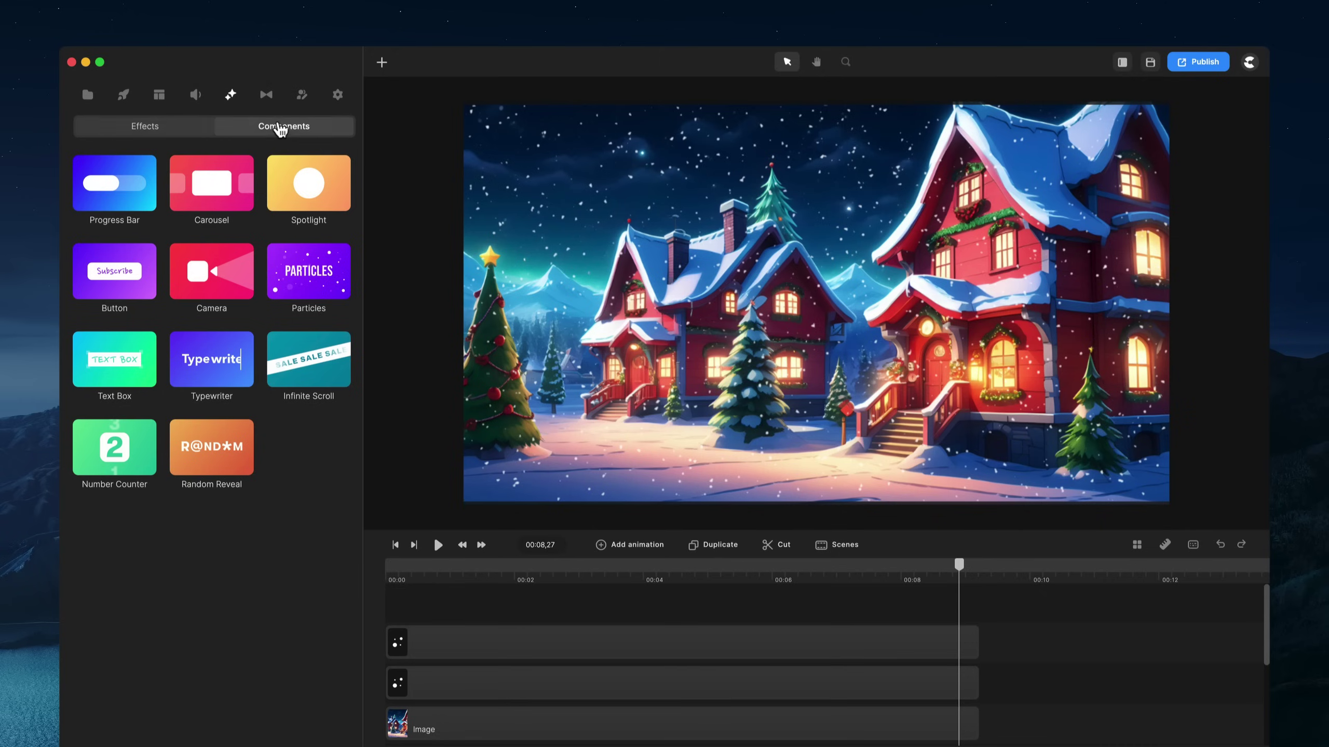